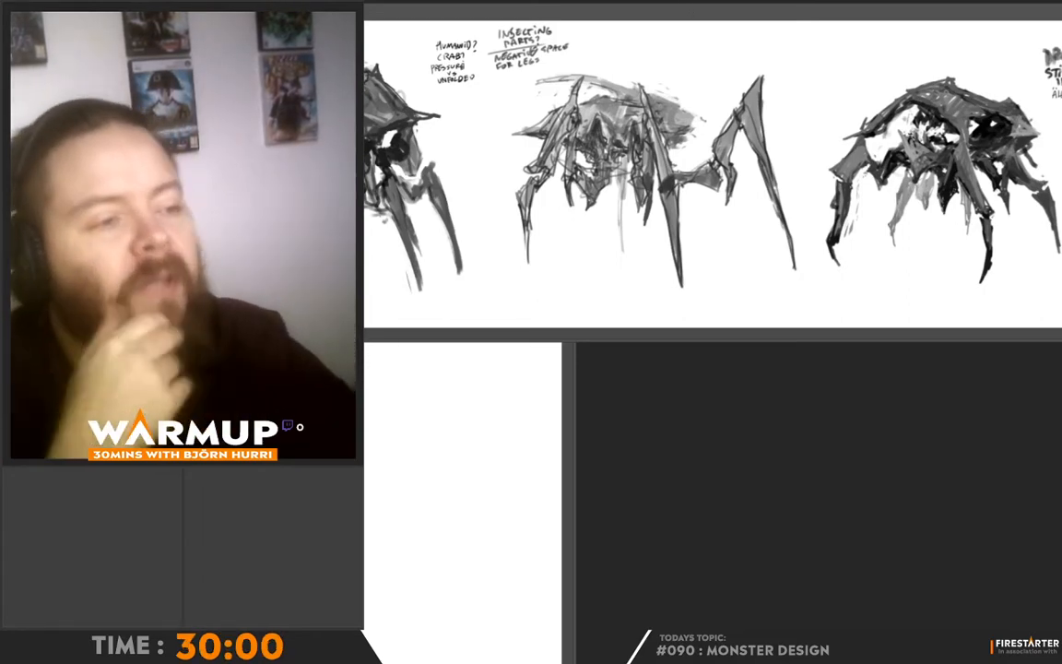
- Draw small arrows around the creature sketches on the reference sheet, pointing at the third, second and first designs
{"action": "left_click_drag", "start_coordinate": [542, 15], "coordinate": [593, 0]}
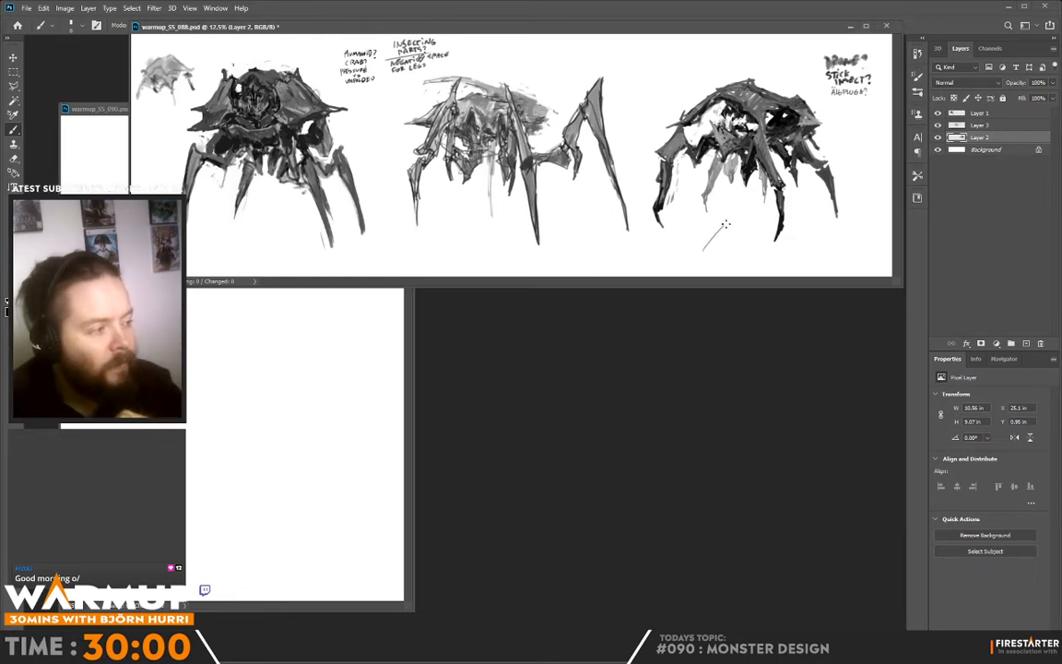
{"action": "left_click_drag", "start_coordinate": [704, 249], "coordinate": [728, 225]}
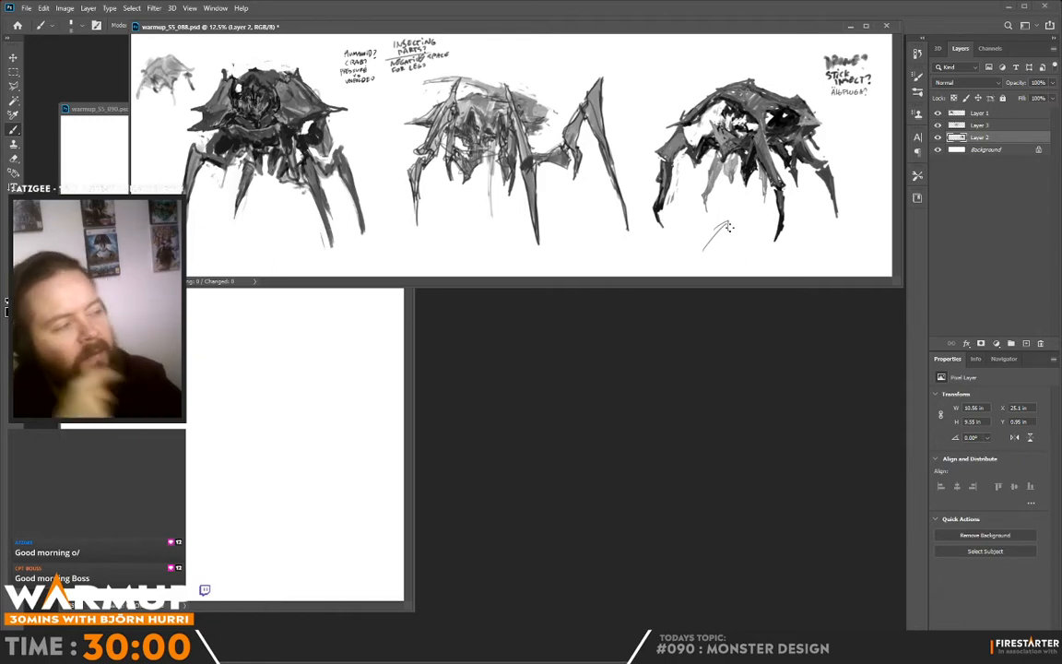
{"action": "left_click_drag", "start_coordinate": [700, 47], "coordinate": [713, 67]}
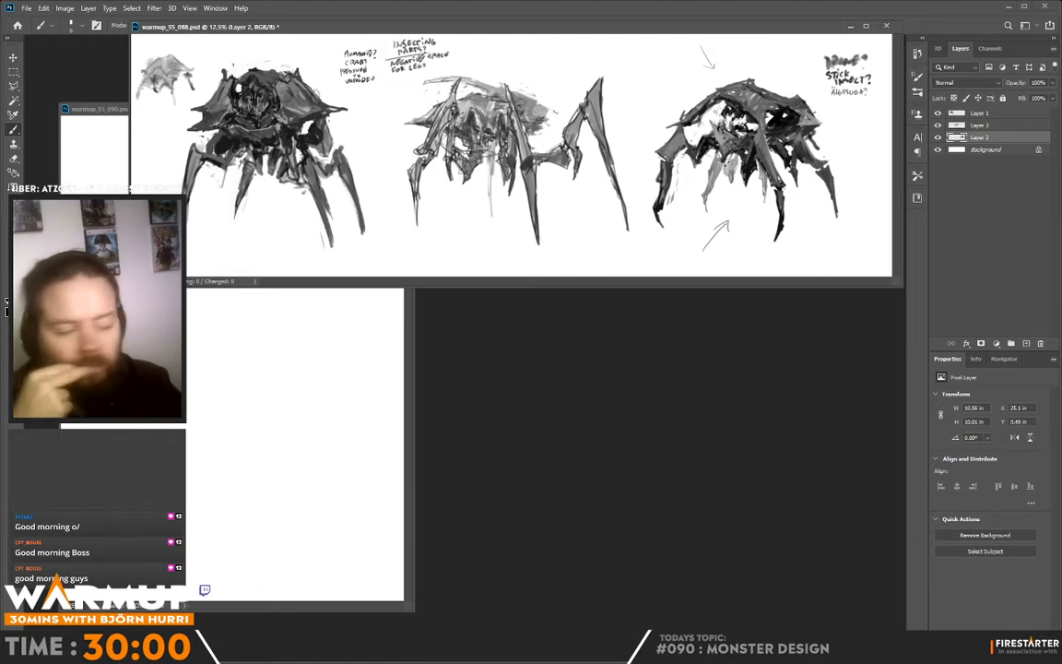
{"action": "left_click_drag", "start_coordinate": [557, 54], "coordinate": [539, 65]}
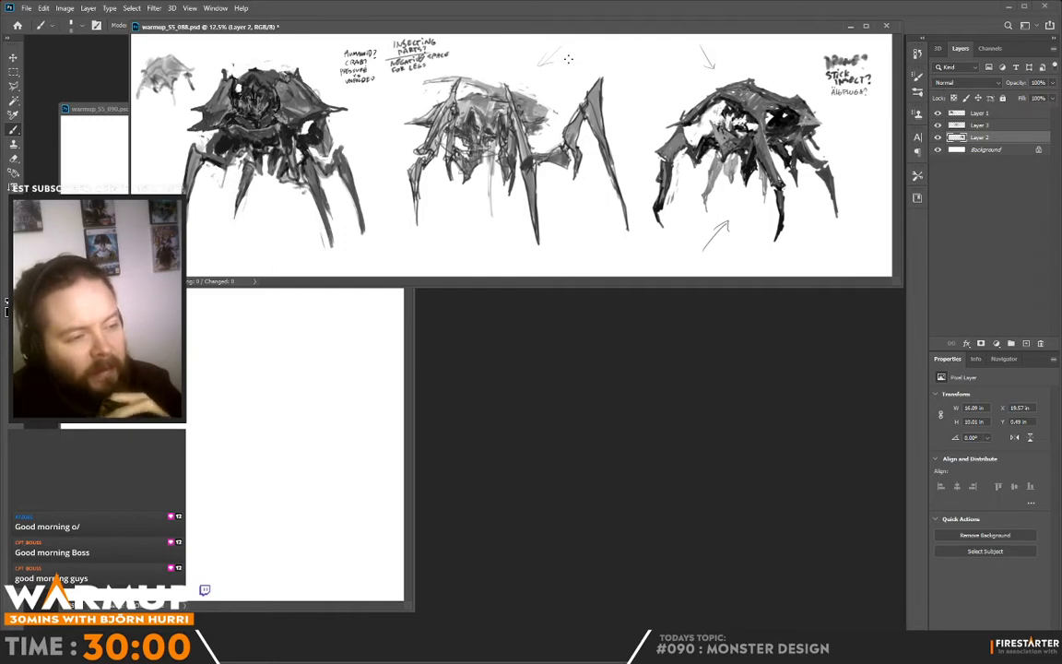
{"action": "left_click_drag", "start_coordinate": [145, 131], "coordinate": [158, 122]}
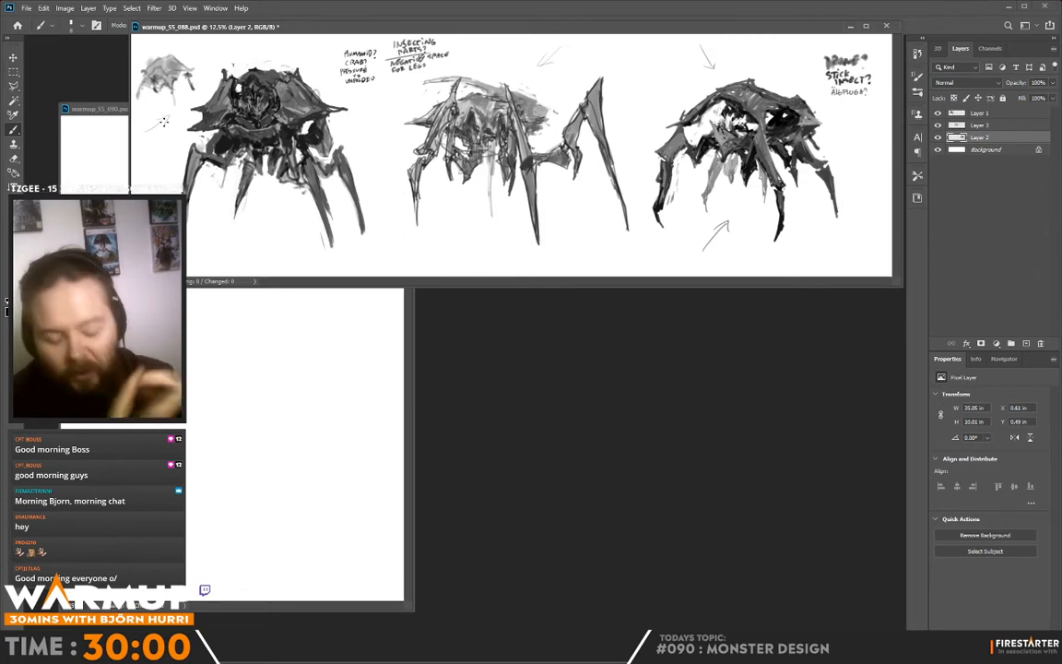
{"action": "left_click_drag", "start_coordinate": [164, 121], "coordinate": [169, 115]}
{"action": "left_click_drag", "start_coordinate": [155, 117], "coordinate": [168, 124]}
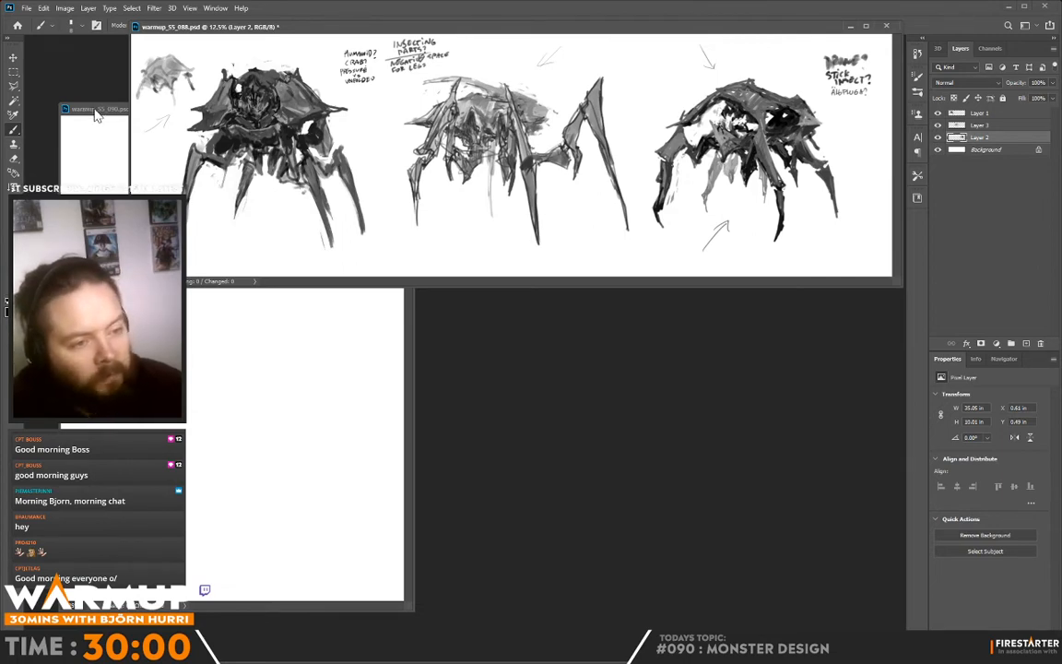
- Bring the blank warmup_S5_090.psd document forward, rotate its canvas 90° clockwise and place its window below the reference creatures
{"action": "left_click_drag", "start_coordinate": [91, 107], "coordinate": [379, 158]}
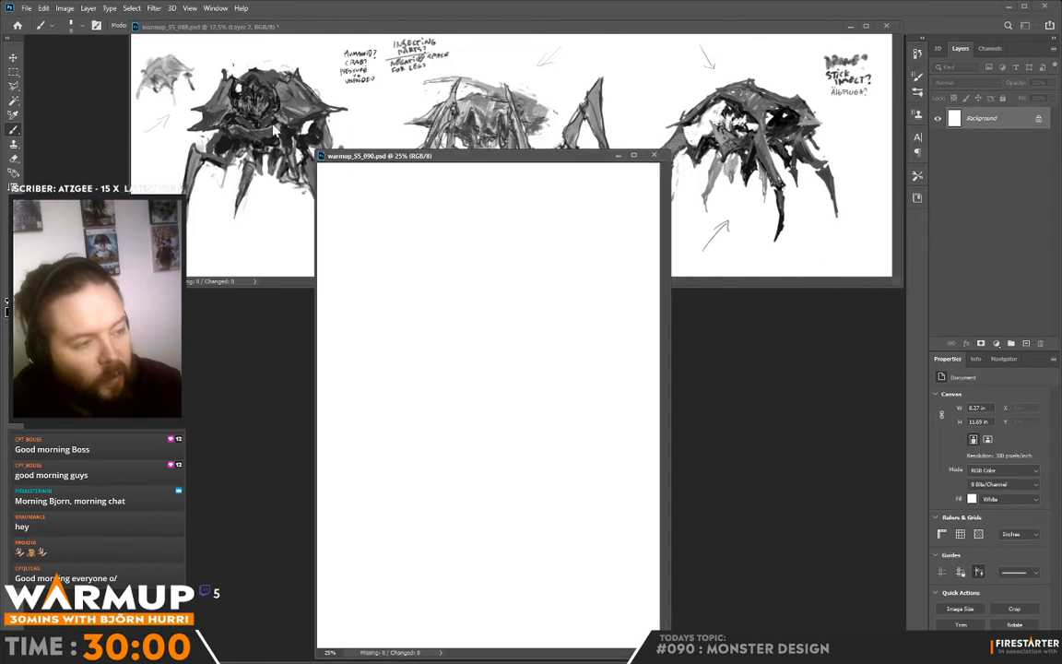
{"action": "left_click", "coordinate": [64, 8]}
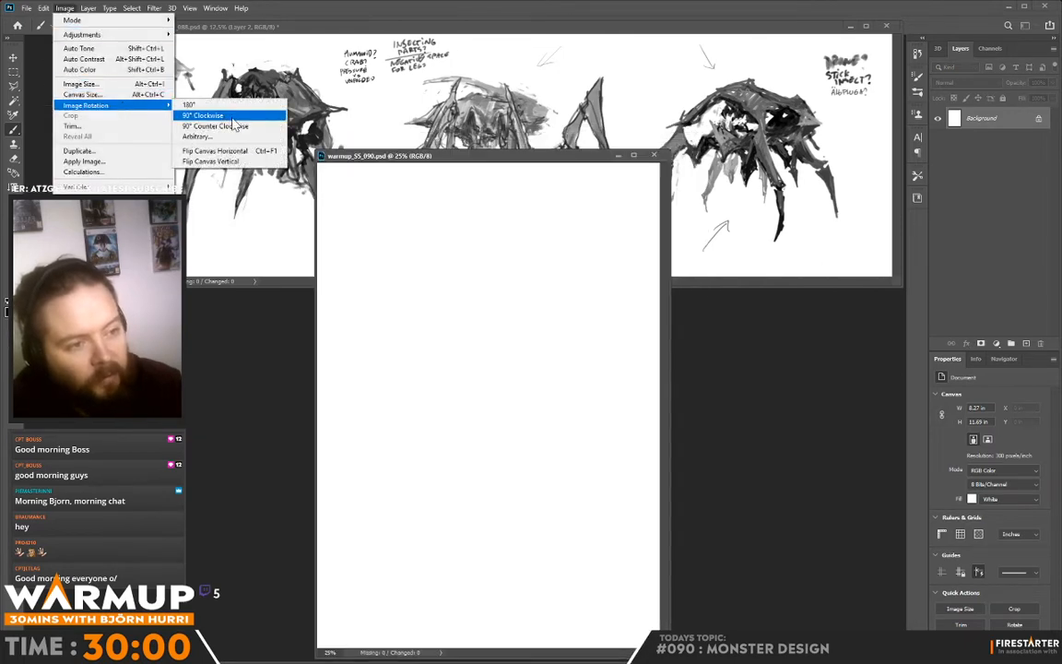
{"action": "left_click", "coordinate": [226, 118]}
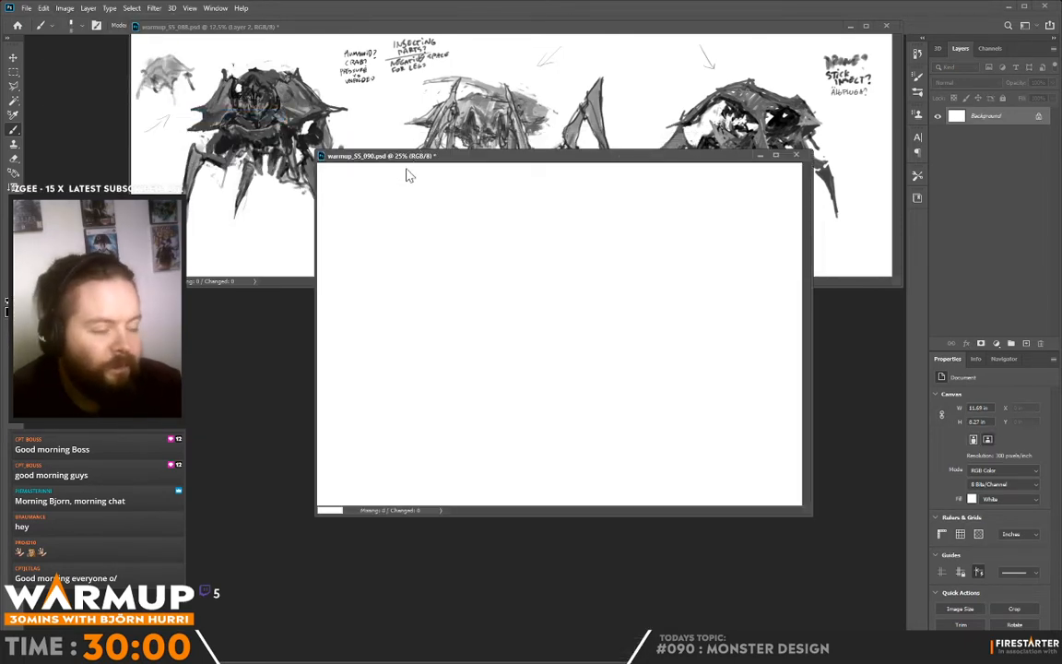
{"action": "left_click_drag", "start_coordinate": [407, 159], "coordinate": [388, 276]}
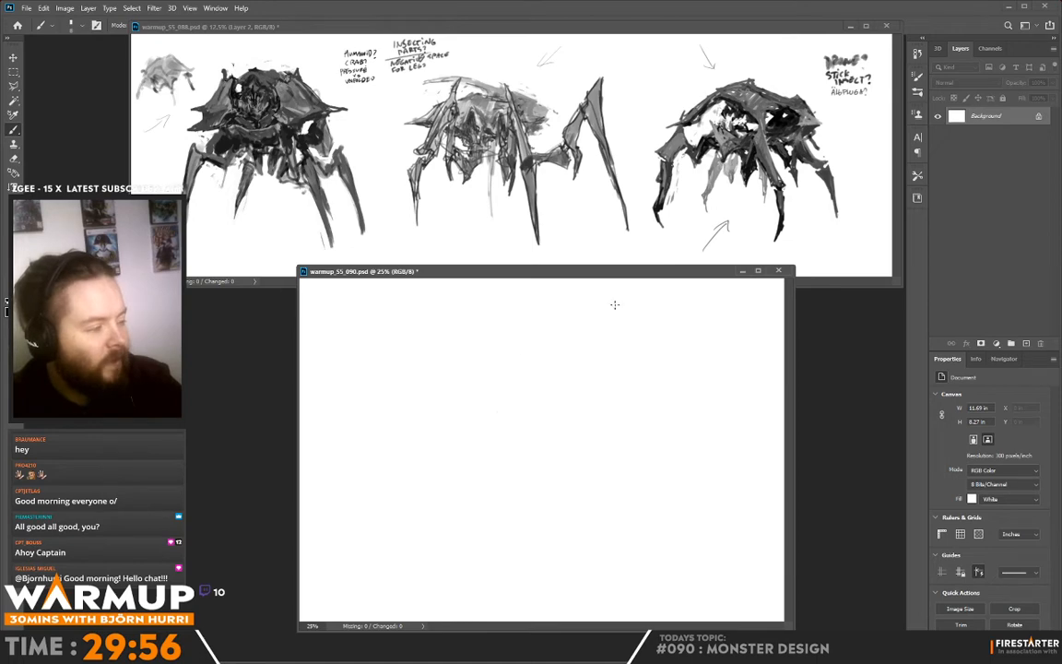
- Enlarge the brush and sketch a row of four tiny shape thumbnails with simple legs near the canvas's upper-left corner
{"action": "right_click", "coordinate": [583, 291]}
{"action": "left_click_drag", "start_coordinate": [610, 175], "coordinate": [617, 176]}
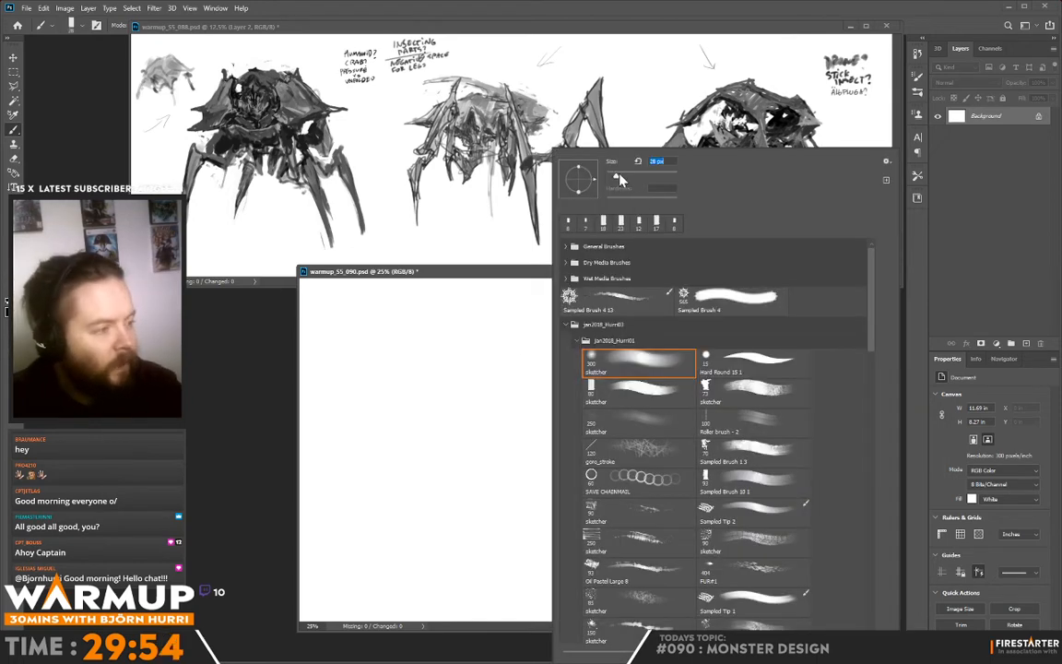
{"action": "left_click_drag", "start_coordinate": [480, 328], "coordinate": [474, 337]}
{"action": "key", "text": "ctrl+z"}
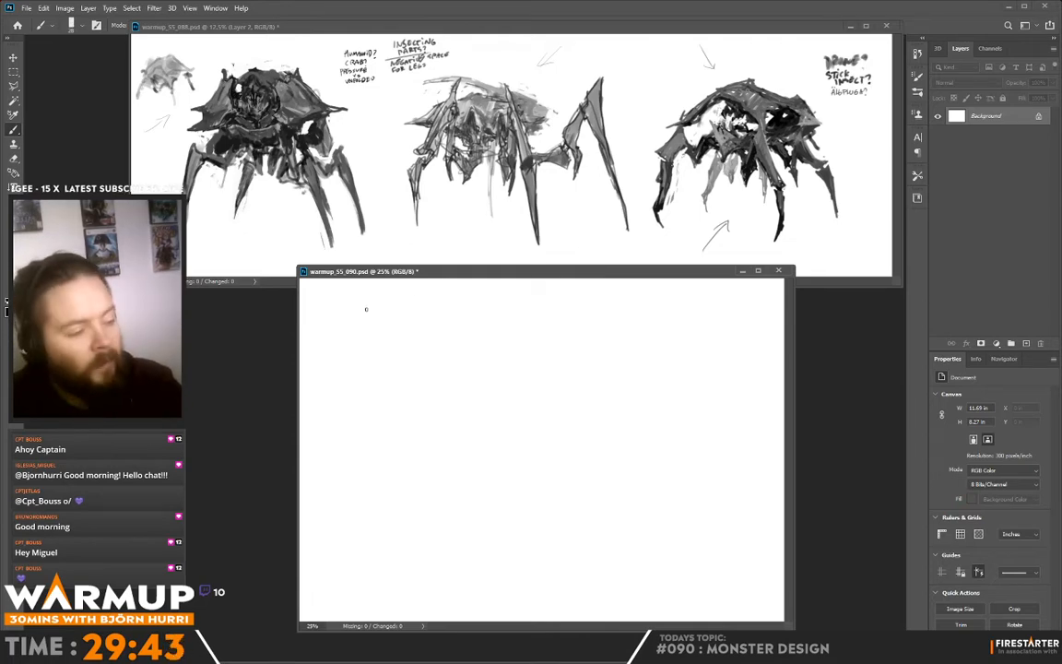
{"action": "mouse_move", "coordinate": [335, 304]}
{"action": "left_mouse_down"}
{"action": "mouse_move", "coordinate": [331, 288]}
{"action": "mouse_move", "coordinate": [353, 293]}
{"action": "mouse_move", "coordinate": [338, 305]}
{"action": "mouse_move", "coordinate": [351, 309]}
{"action": "mouse_move", "coordinate": [338, 322]}
{"action": "mouse_move", "coordinate": [352, 324]}
{"action": "mouse_move", "coordinate": [385, 292]}
{"action": "mouse_move", "coordinate": [388, 302]}
{"action": "mouse_move", "coordinate": [373, 294]}
{"action": "mouse_move", "coordinate": [384, 305]}
{"action": "mouse_move", "coordinate": [366, 303]}
{"action": "mouse_move", "coordinate": [372, 325]}
{"action": "mouse_move", "coordinate": [399, 294]}
{"action": "left_mouse_up"}
{"action": "mouse_move", "coordinate": [399, 295]}
{"action": "left_mouse_down"}
{"action": "mouse_move", "coordinate": [388, 324]}
{"action": "mouse_move", "coordinate": [378, 323]}
{"action": "left_mouse_up"}
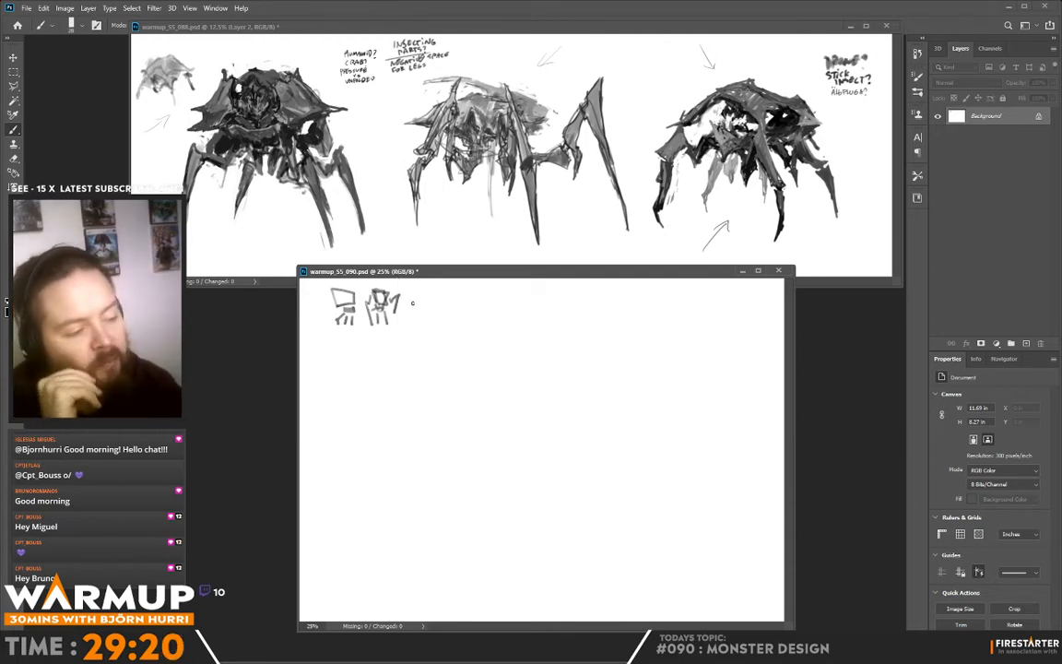
{"action": "left_click_drag", "start_coordinate": [407, 288], "coordinate": [413, 308]}
{"action": "mouse_move", "coordinate": [408, 288]}
{"action": "left_mouse_down"}
{"action": "mouse_move", "coordinate": [432, 291]}
{"action": "mouse_move", "coordinate": [420, 310]}
{"action": "left_mouse_up"}
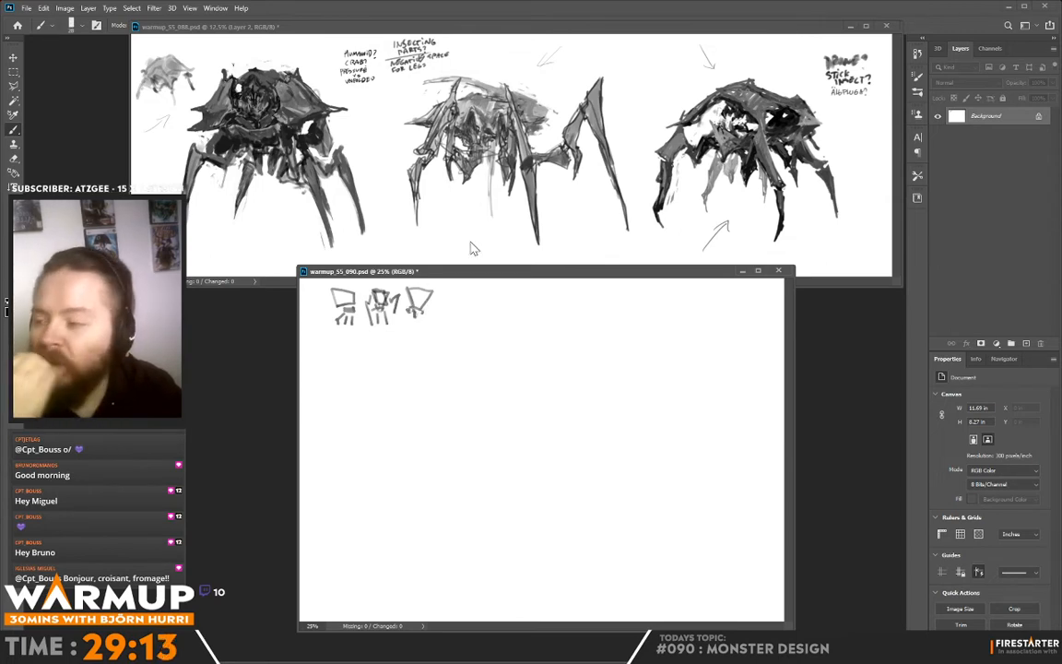
{"action": "mouse_move", "coordinate": [445, 295]}
{"action": "left_mouse_down"}
{"action": "mouse_move", "coordinate": [448, 315]}
{"action": "mouse_move", "coordinate": [462, 301]}
{"action": "left_mouse_up"}
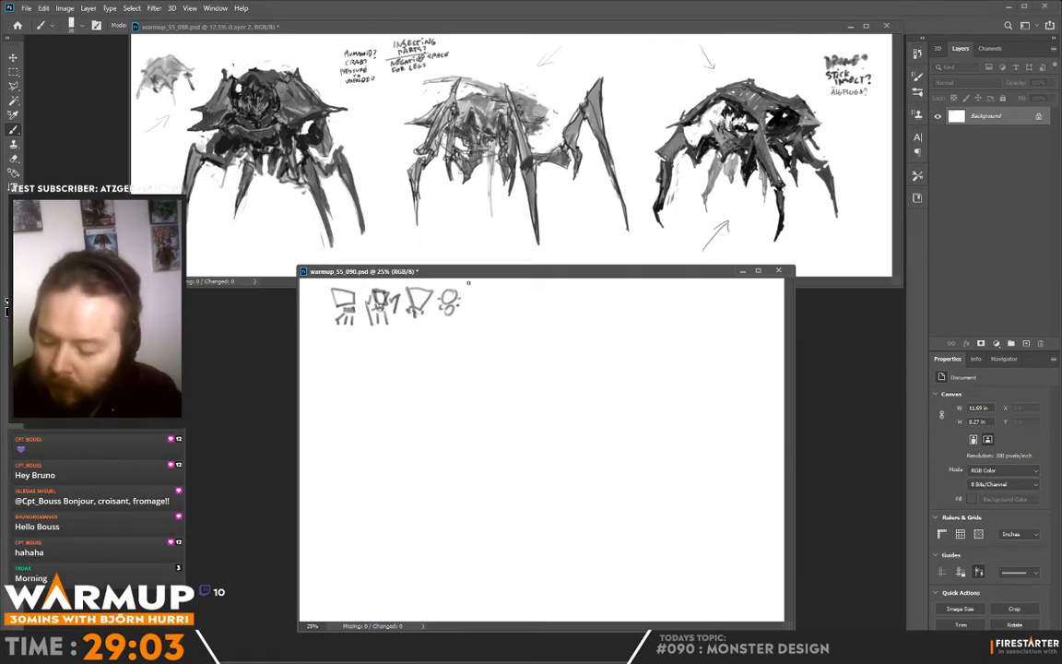
- Cut the thumbnail row onto its own hidden layer and add an empty layer above the background
{"action": "key", "text": "l"}
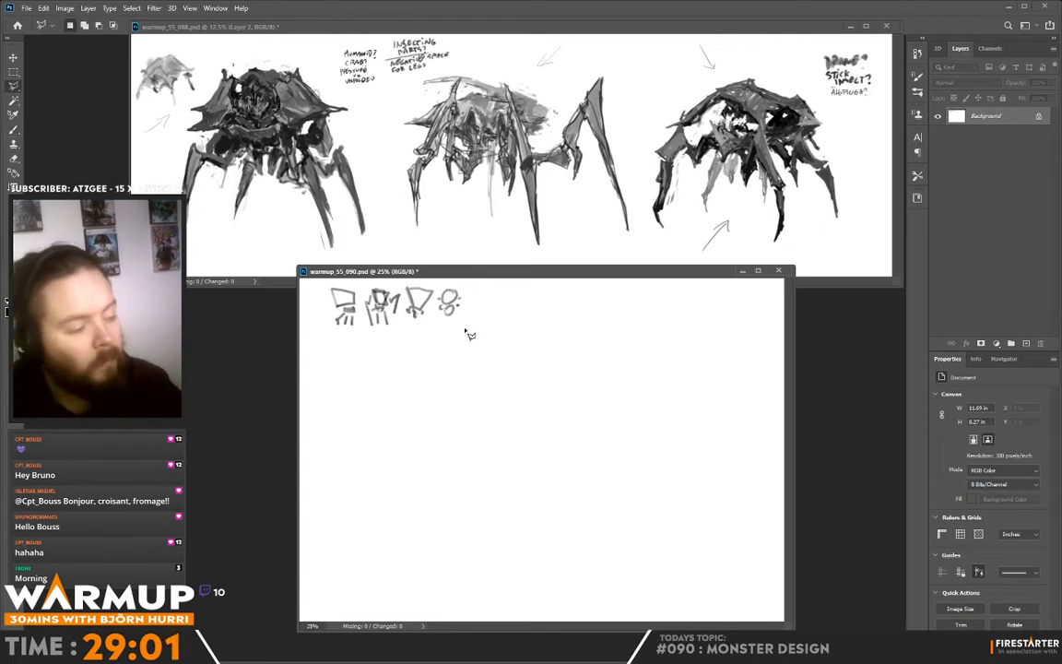
{"action": "mouse_move", "coordinate": [334, 279]}
{"action": "left_mouse_down"}
{"action": "mouse_move", "coordinate": [321, 347]}
{"action": "mouse_move", "coordinate": [447, 346]}
{"action": "mouse_move", "coordinate": [478, 279]}
{"action": "left_mouse_up"}
{"action": "key", "text": "ctrl+j"}
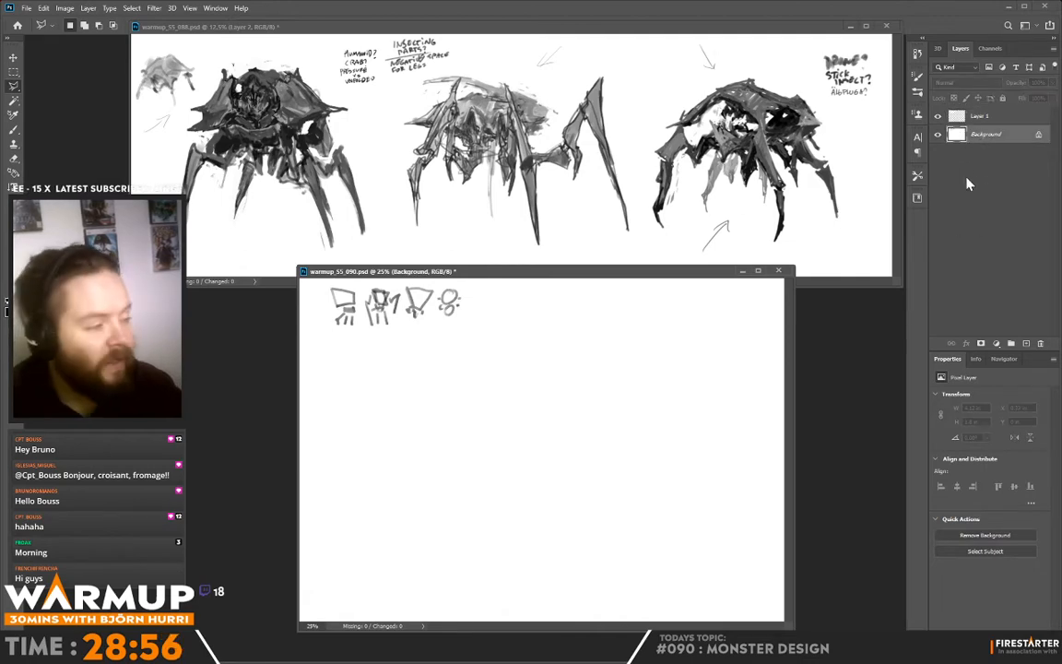
{"action": "left_click", "coordinate": [938, 115]}
{"action": "key", "text": "b"}
{"action": "left_click", "coordinate": [1026, 343]}
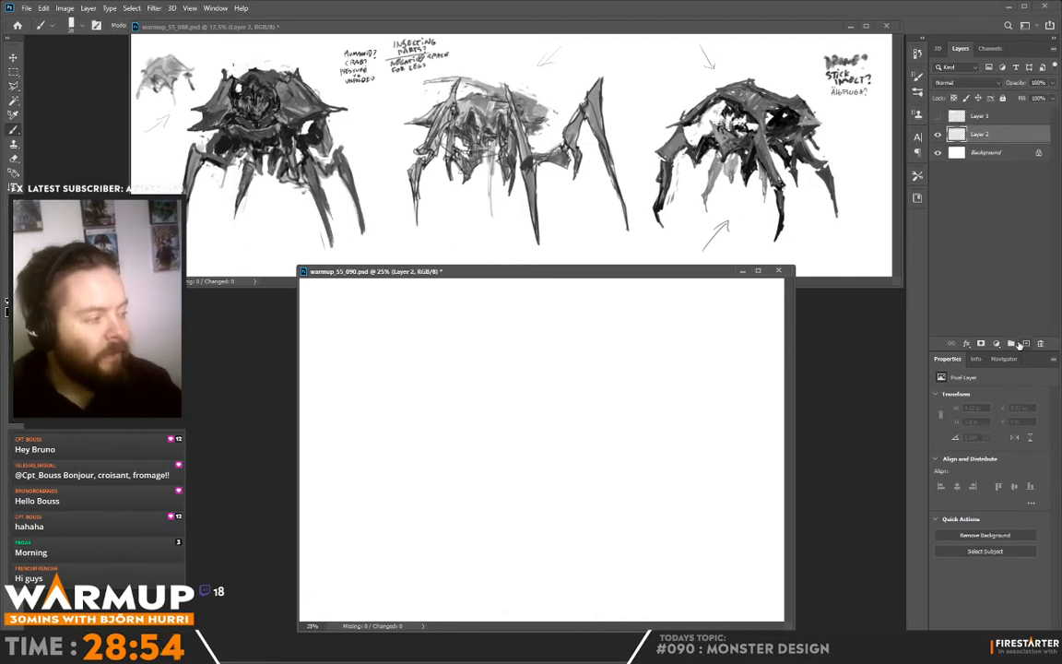
- Rough in the monster's domed shell with light curved strokes for its top, front, rear end and underside
{"action": "mouse_move", "coordinate": [408, 336]}
{"action": "left_mouse_down"}
{"action": "mouse_move", "coordinate": [440, 321]}
{"action": "mouse_move", "coordinate": [411, 330]}
{"action": "mouse_move", "coordinate": [425, 320]}
{"action": "mouse_move", "coordinate": [484, 326]}
{"action": "left_mouse_up"}
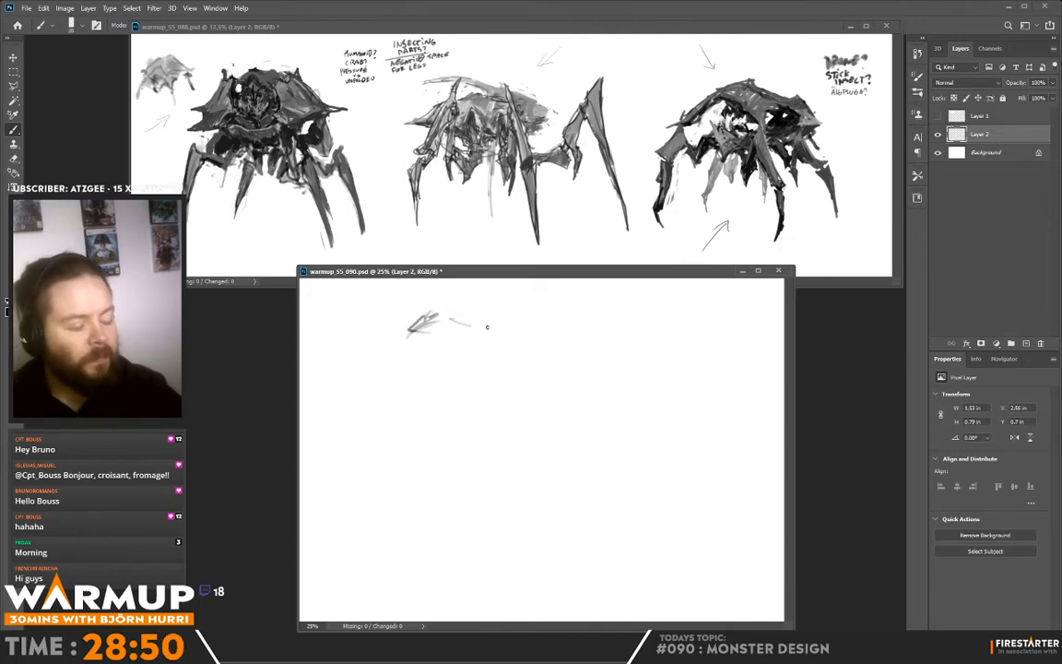
{"action": "left_click_drag", "start_coordinate": [411, 330], "coordinate": [387, 362]}
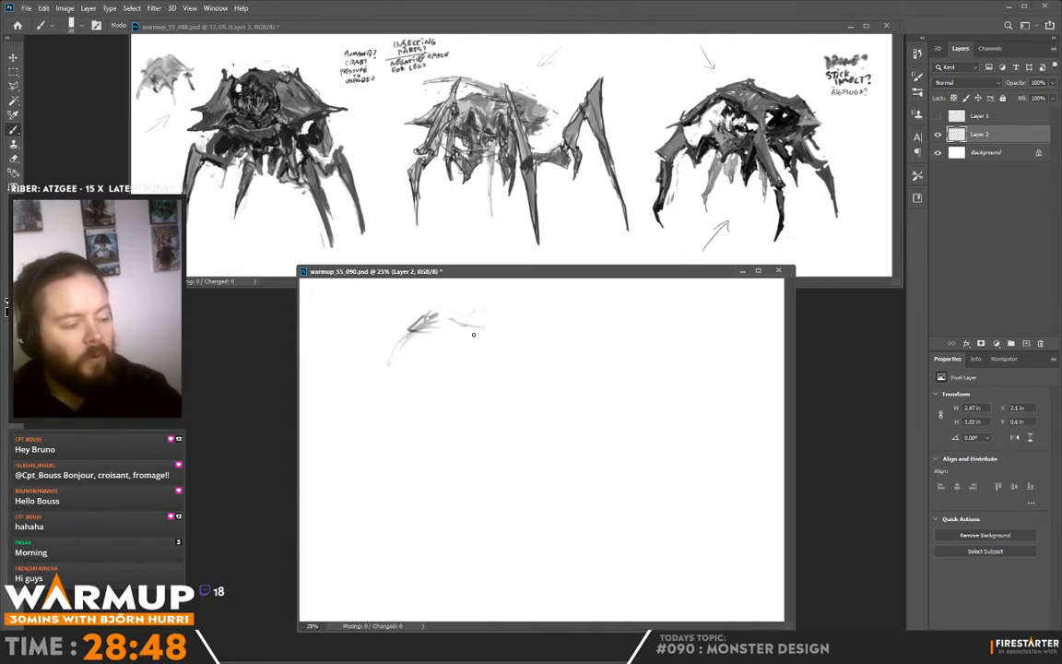
{"action": "left_click_drag", "start_coordinate": [449, 320], "coordinate": [509, 328]}
{"action": "left_click_drag", "start_coordinate": [411, 332], "coordinate": [388, 363]}
{"action": "left_click_drag", "start_coordinate": [381, 377], "coordinate": [380, 389]}
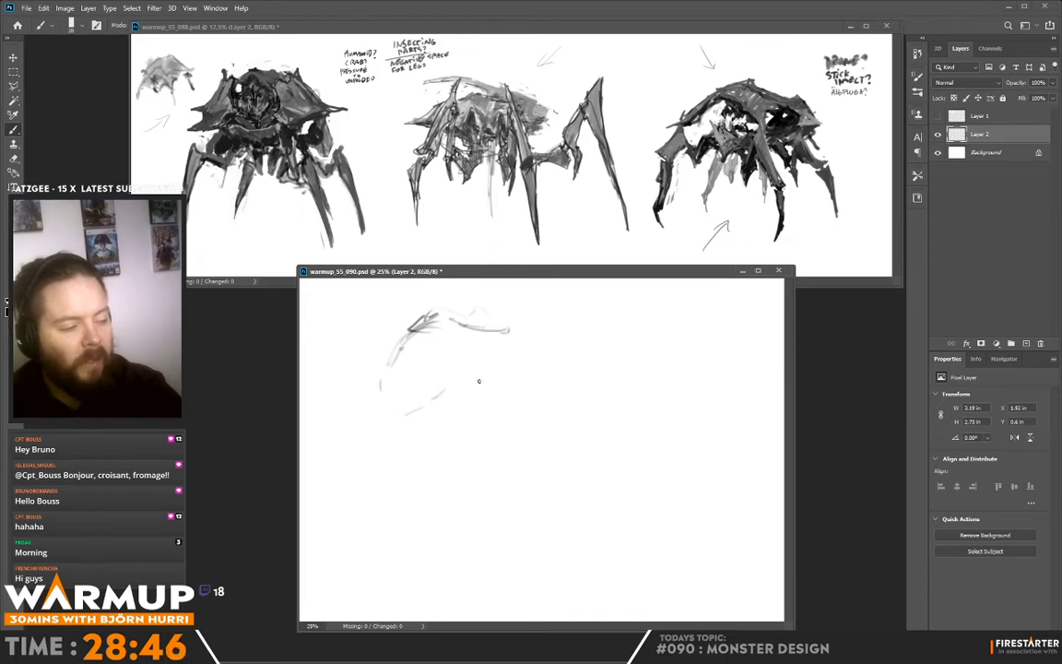
{"action": "mouse_move", "coordinate": [518, 385]}
{"action": "left_mouse_down"}
{"action": "mouse_move", "coordinate": [622, 385]}
{"action": "mouse_move", "coordinate": [582, 371]}
{"action": "mouse_move", "coordinate": [621, 358]}
{"action": "left_mouse_up"}
{"action": "mouse_move", "coordinate": [622, 345]}
{"action": "left_mouse_down"}
{"action": "mouse_move", "coordinate": [624, 324]}
{"action": "mouse_move", "coordinate": [606, 327]}
{"action": "left_mouse_up"}
{"action": "mouse_move", "coordinate": [564, 311]}
{"action": "left_mouse_down"}
{"action": "mouse_move", "coordinate": [601, 320]}
{"action": "mouse_move", "coordinate": [611, 341]}
{"action": "left_mouse_up"}
{"action": "left_click_drag", "start_coordinate": [520, 327], "coordinate": [466, 377]}
{"action": "left_click_drag", "start_coordinate": [460, 380], "coordinate": [464, 387]}
- Sketch the large front leg running diagonally down from the shell to a joint and a sharp blade-like tip
{"action": "mouse_move", "coordinate": [531, 336]}
{"action": "left_mouse_down"}
{"action": "mouse_move", "coordinate": [486, 300]}
{"action": "mouse_move", "coordinate": [551, 408]}
{"action": "mouse_move", "coordinate": [597, 458]}
{"action": "mouse_move", "coordinate": [589, 521]}
{"action": "left_mouse_up"}
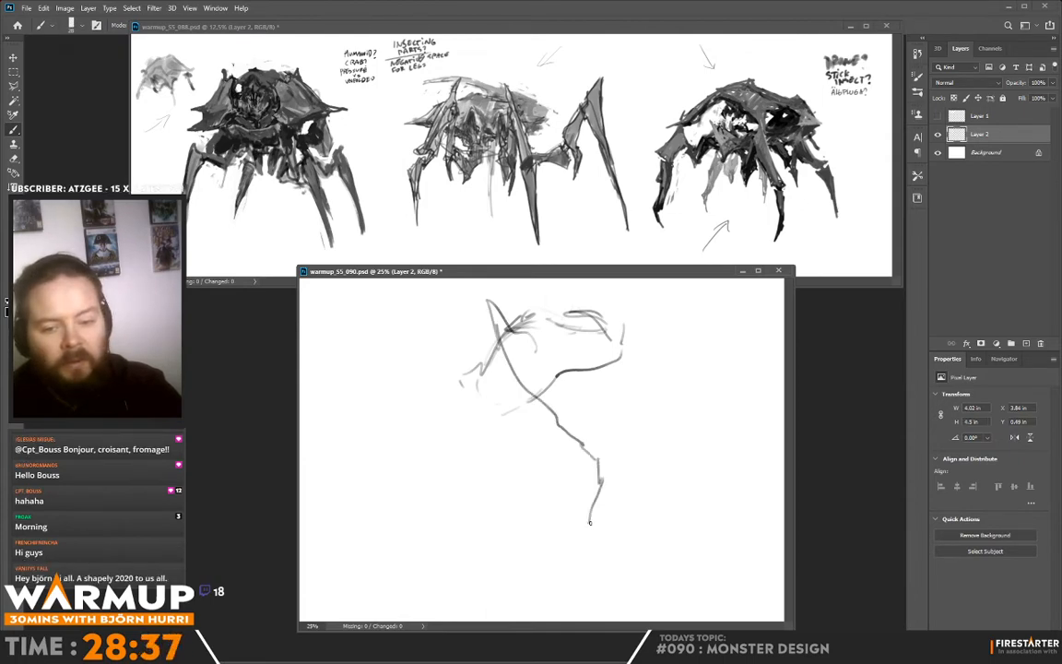
{"action": "mouse_move", "coordinate": [572, 465]}
{"action": "left_mouse_down"}
{"action": "mouse_move", "coordinate": [598, 481]}
{"action": "mouse_move", "coordinate": [592, 436]}
{"action": "mouse_move", "coordinate": [559, 403]}
{"action": "left_mouse_up"}
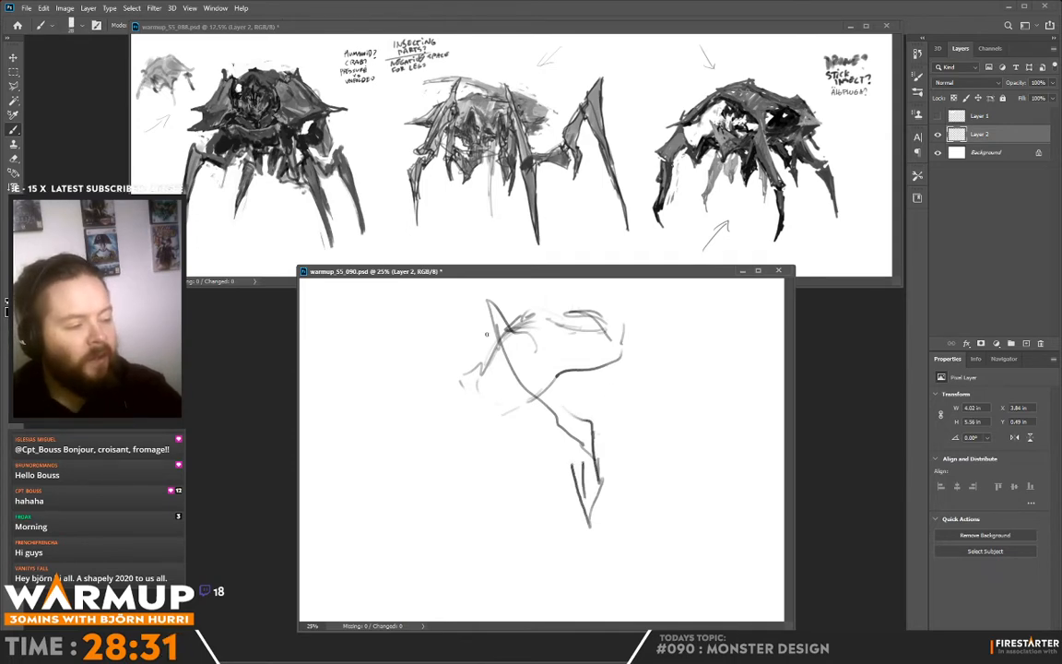
{"action": "left_click_drag", "start_coordinate": [483, 322], "coordinate": [485, 333]}
{"action": "mouse_move", "coordinate": [496, 326]}
{"action": "left_mouse_down"}
{"action": "mouse_move", "coordinate": [573, 418]}
{"action": "mouse_move", "coordinate": [609, 430]}
{"action": "left_mouse_up"}
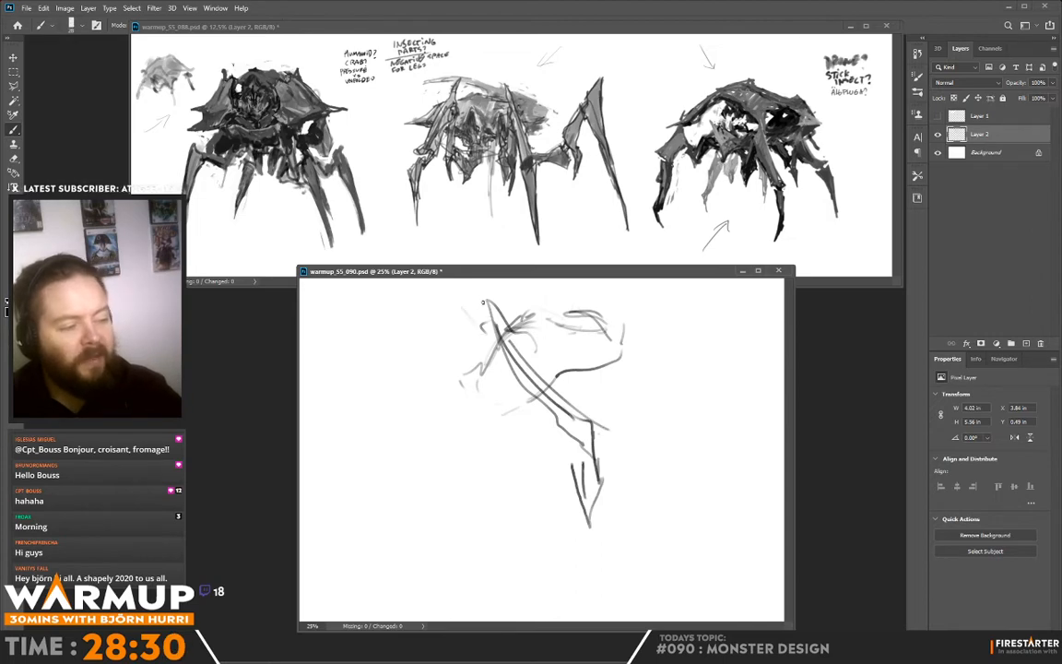
{"action": "mouse_move", "coordinate": [485, 302]}
{"action": "left_mouse_down"}
{"action": "mouse_move", "coordinate": [454, 289]}
{"action": "mouse_move", "coordinate": [497, 358]}
{"action": "mouse_move", "coordinate": [501, 320]}
{"action": "mouse_move", "coordinate": [492, 348]}
{"action": "mouse_move", "coordinate": [587, 451]}
{"action": "mouse_move", "coordinate": [592, 415]}
{"action": "mouse_move", "coordinate": [590, 472]}
{"action": "mouse_move", "coordinate": [589, 449]}
{"action": "left_mouse_up"}
{"action": "mouse_move", "coordinate": [597, 437]}
{"action": "left_mouse_down"}
{"action": "mouse_move", "coordinate": [597, 477]}
{"action": "mouse_move", "coordinate": [577, 453]}
{"action": "mouse_move", "coordinate": [591, 548]}
{"action": "left_mouse_up"}
{"action": "left_click_drag", "start_coordinate": [591, 548], "coordinate": [600, 449]}
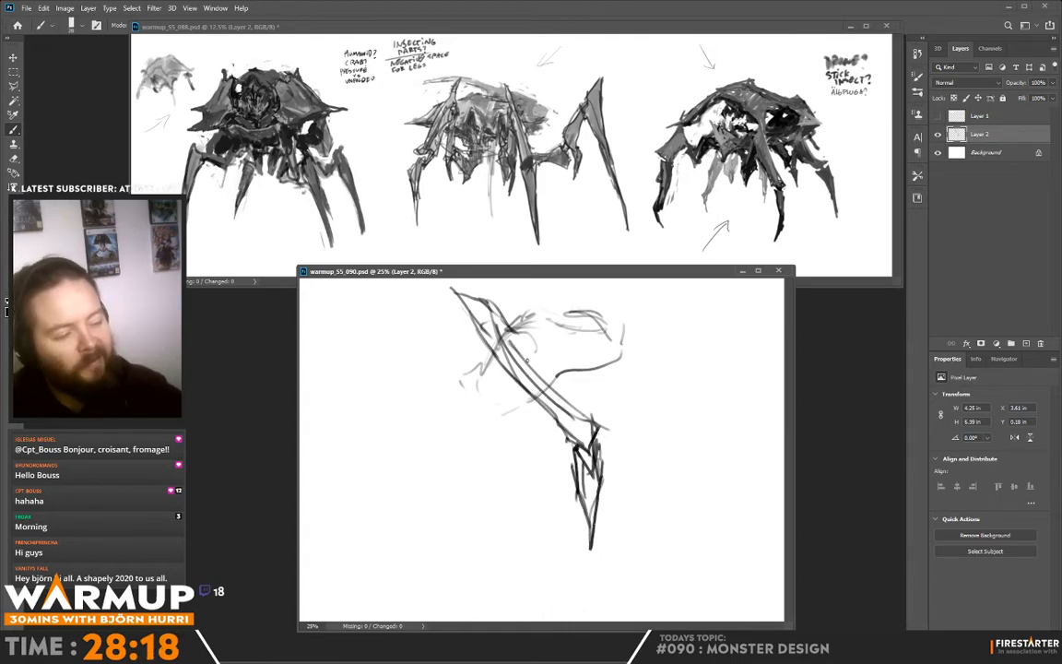
- Add overlapping plate lines along the upper part of the front leg and darken the shell's top contour
{"action": "mouse_move", "coordinate": [521, 351]}
{"action": "left_mouse_down"}
{"action": "mouse_move", "coordinate": [576, 396]}
{"action": "mouse_move", "coordinate": [476, 299]}
{"action": "left_mouse_up"}
{"action": "left_click_drag", "start_coordinate": [536, 340], "coordinate": [559, 372]}
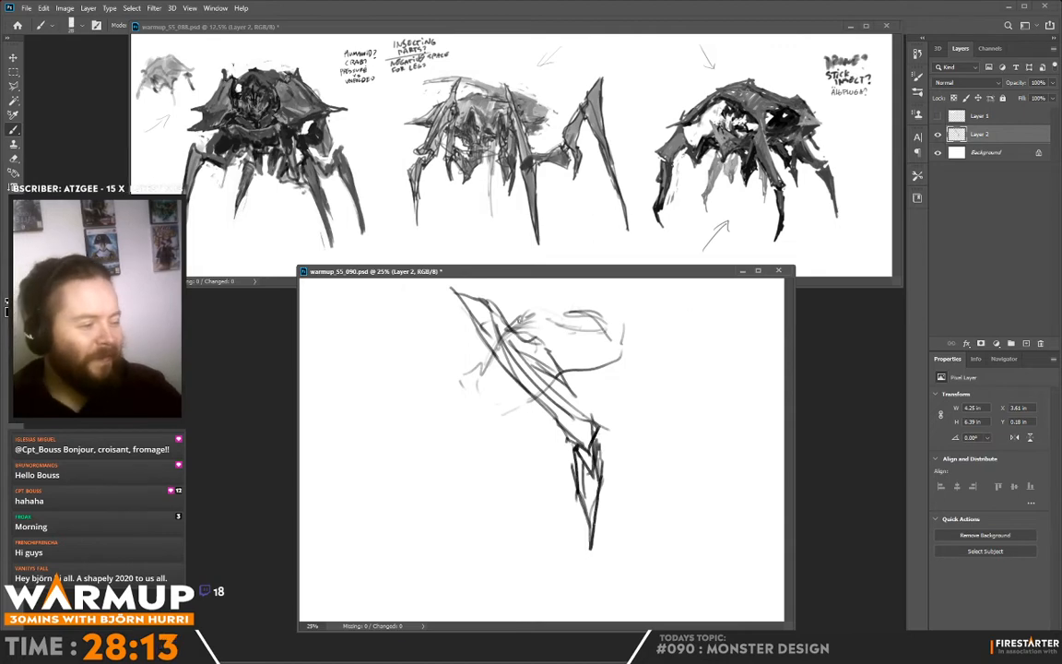
{"action": "mouse_move", "coordinate": [519, 320]}
{"action": "left_mouse_down"}
{"action": "mouse_move", "coordinate": [550, 311]}
{"action": "mouse_move", "coordinate": [629, 338]}
{"action": "left_mouse_up"}
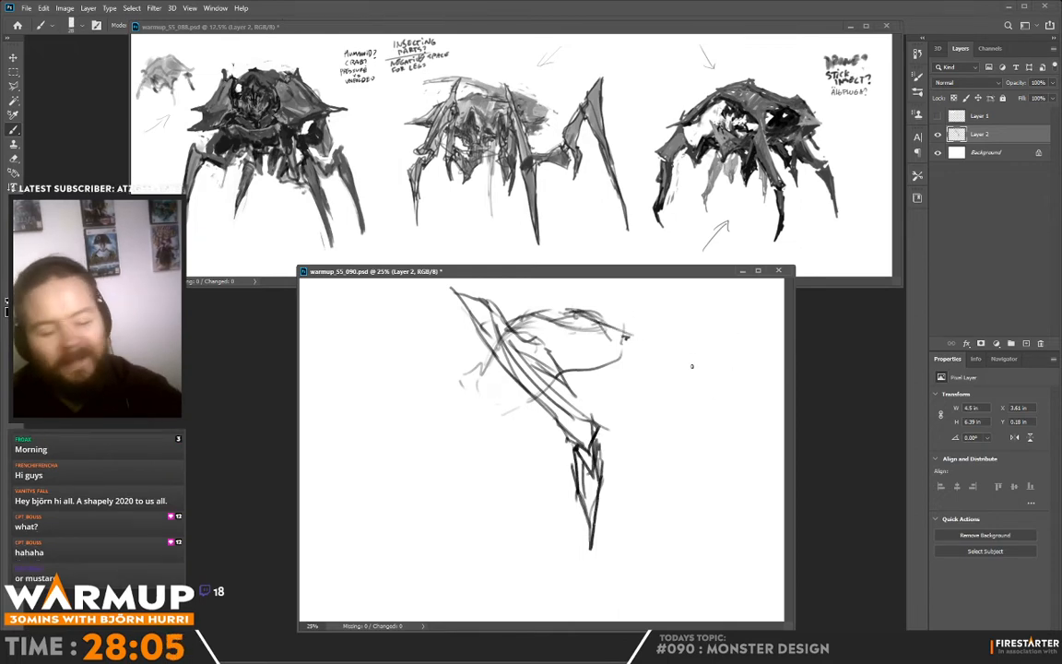
- Doodle an upright rounded cylinder with a small stub on top beside the monster, and delete it with a lasso selection
{"action": "mouse_move", "coordinate": [693, 329]}
{"action": "left_mouse_down"}
{"action": "mouse_move", "coordinate": [714, 452]}
{"action": "mouse_move", "coordinate": [730, 414]}
{"action": "mouse_move", "coordinate": [726, 329]}
{"action": "mouse_move", "coordinate": [695, 325]}
{"action": "mouse_move", "coordinate": [719, 332]}
{"action": "mouse_move", "coordinate": [704, 297]}
{"action": "mouse_move", "coordinate": [715, 329]}
{"action": "left_mouse_up"}
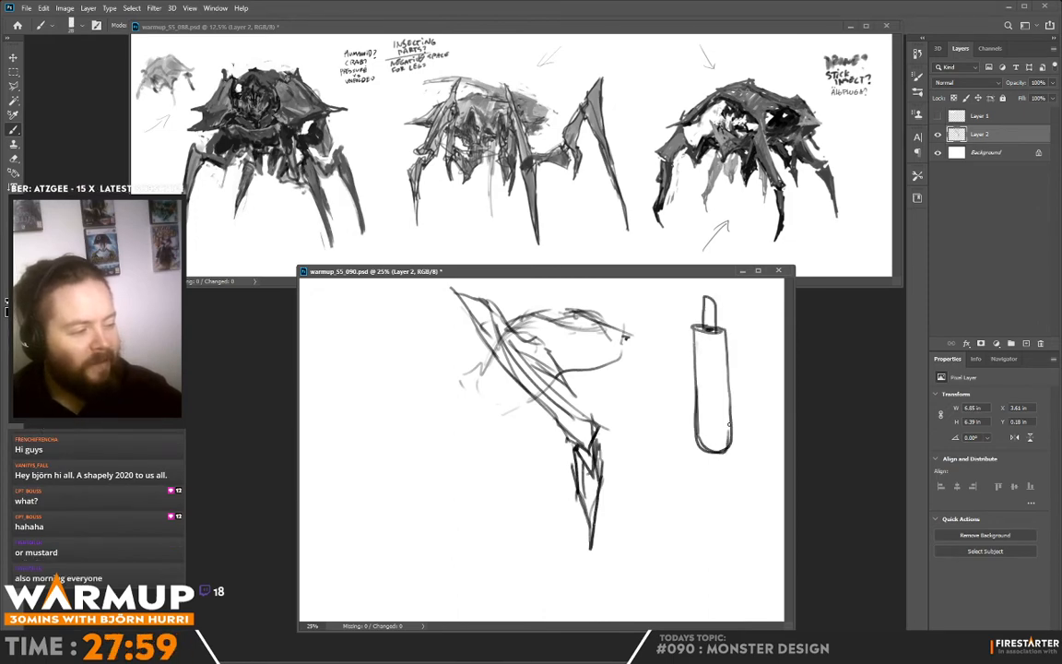
{"action": "key", "text": "l"}
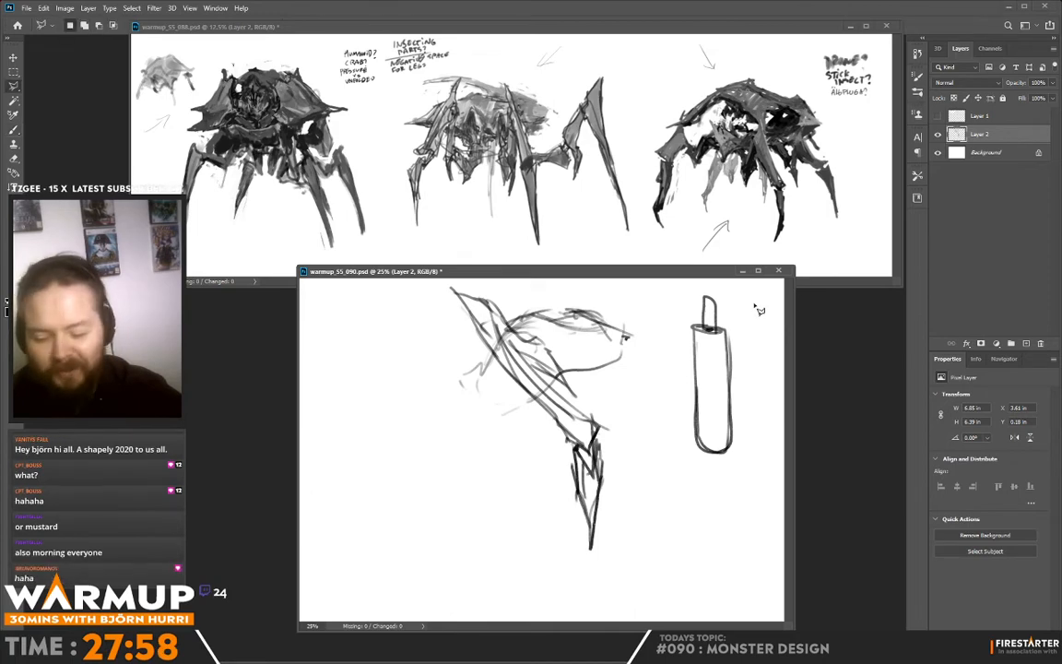
{"action": "key", "text": "shift"}
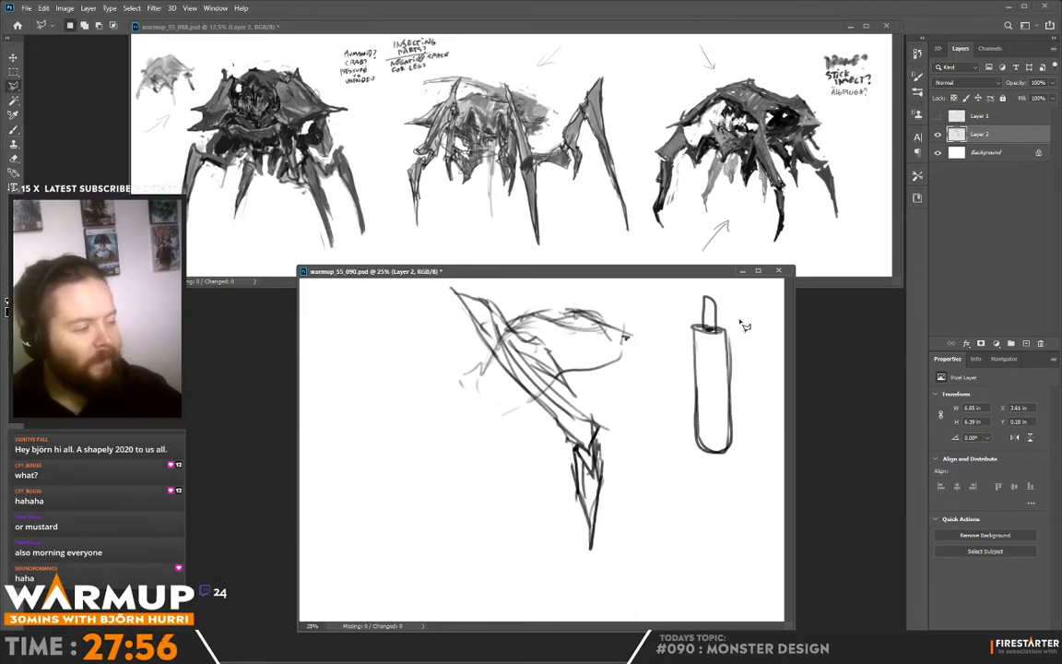
{"action": "key", "text": "shift+l"}
{"action": "left_click_drag", "start_coordinate": [746, 359], "coordinate": [751, 368]}
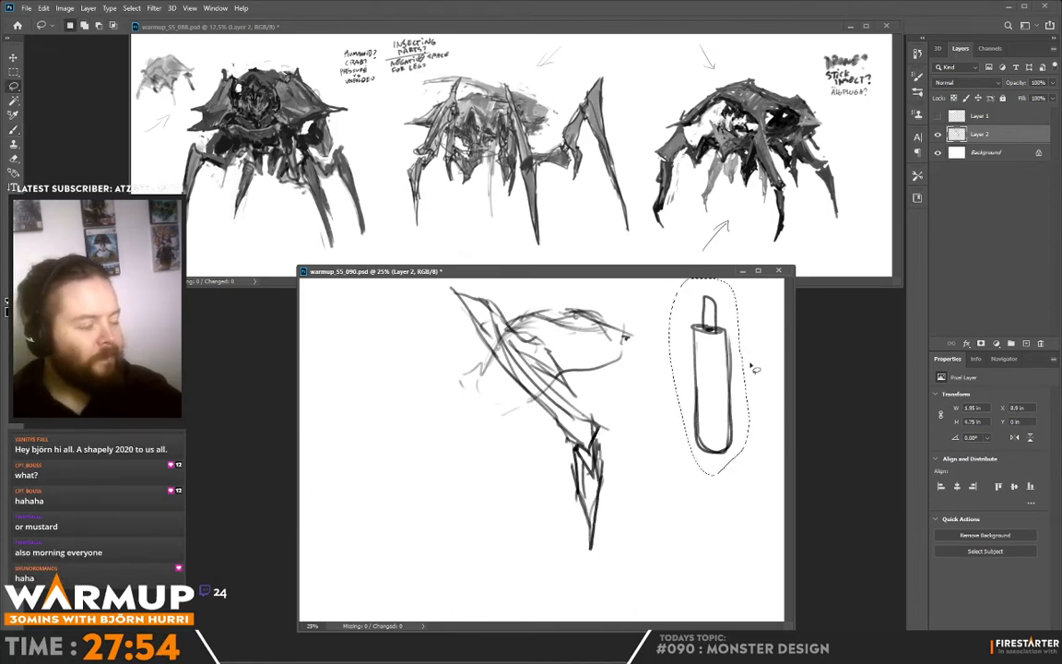
{"action": "key", "text": "Delete"}
{"action": "key", "text": "ctrl+d"}
- Strengthen the shell's lower edge, pointed rear end and top ridge with darker brush strokes
{"action": "key", "text": "b"}
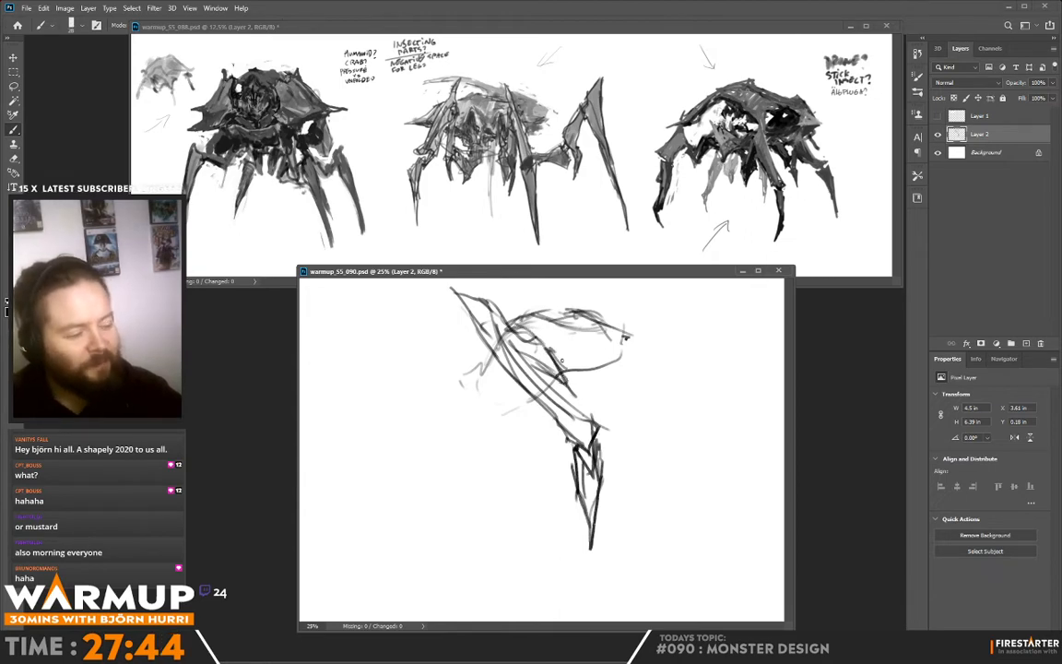
{"action": "left_click_drag", "start_coordinate": [579, 371], "coordinate": [630, 361]}
{"action": "left_click_drag", "start_coordinate": [603, 319], "coordinate": [639, 357]}
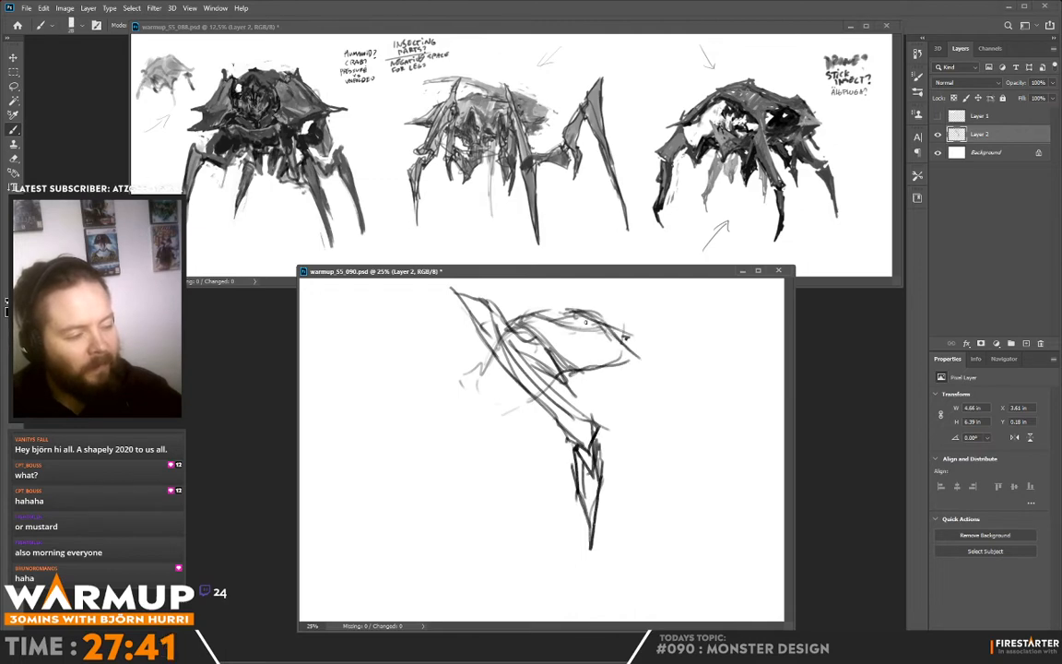
{"action": "left_click_drag", "start_coordinate": [550, 314], "coordinate": [603, 324]}
- Sketch the head area and the smaller pointed legs on the monster's front side, undoing and redrawing the stray strokes
{"action": "mouse_move", "coordinate": [483, 350]}
{"action": "left_mouse_down"}
{"action": "mouse_move", "coordinate": [437, 408]}
{"action": "mouse_move", "coordinate": [456, 419]}
{"action": "mouse_move", "coordinate": [452, 407]}
{"action": "mouse_move", "coordinate": [480, 365]}
{"action": "mouse_move", "coordinate": [490, 384]}
{"action": "mouse_move", "coordinate": [466, 423]}
{"action": "left_mouse_up"}
{"action": "left_click_drag", "start_coordinate": [442, 417], "coordinate": [453, 418]}
{"action": "mouse_move", "coordinate": [419, 364]}
{"action": "left_mouse_down"}
{"action": "mouse_move", "coordinate": [434, 403]}
{"action": "mouse_move", "coordinate": [431, 477]}
{"action": "left_mouse_up"}
{"action": "key", "text": "ctrl+z"}
{"action": "key", "text": "ctrl+z"}
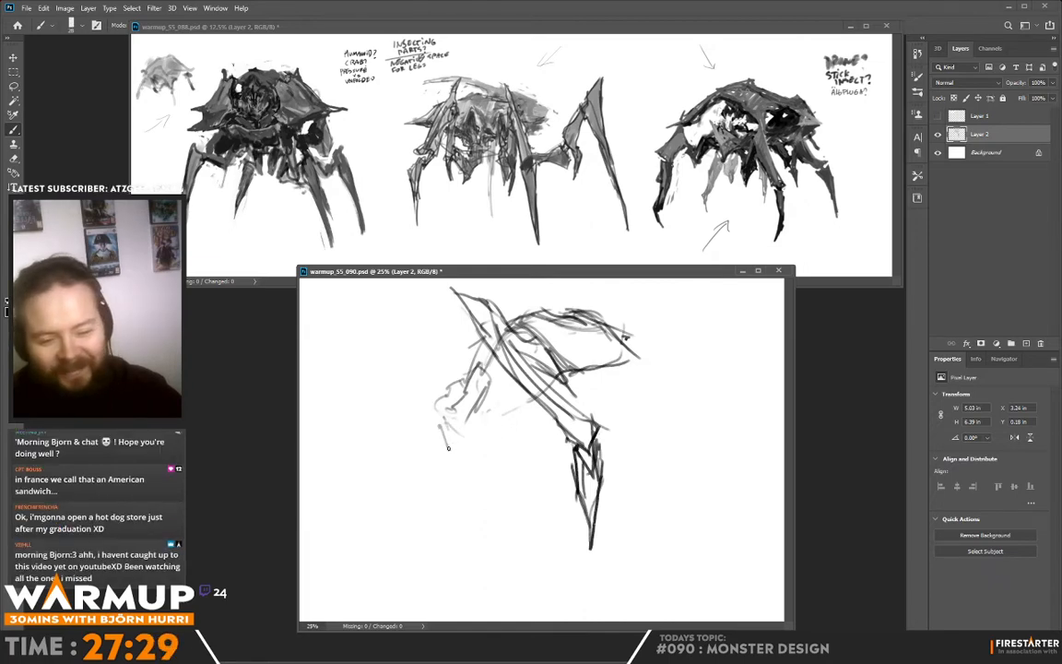
{"action": "mouse_move", "coordinate": [449, 449]}
{"action": "left_mouse_down"}
{"action": "mouse_move", "coordinate": [423, 359]}
{"action": "mouse_move", "coordinate": [416, 473]}
{"action": "mouse_move", "coordinate": [432, 503]}
{"action": "mouse_move", "coordinate": [410, 342]}
{"action": "left_mouse_up"}
{"action": "mouse_move", "coordinate": [439, 412]}
{"action": "left_mouse_down"}
{"action": "mouse_move", "coordinate": [499, 463]}
{"action": "mouse_move", "coordinate": [483, 437]}
{"action": "mouse_move", "coordinate": [488, 388]}
{"action": "mouse_move", "coordinate": [500, 462]}
{"action": "left_mouse_up"}
{"action": "mouse_move", "coordinate": [467, 383]}
{"action": "left_mouse_down"}
{"action": "mouse_move", "coordinate": [448, 419]}
{"action": "mouse_move", "coordinate": [463, 437]}
{"action": "left_mouse_up"}
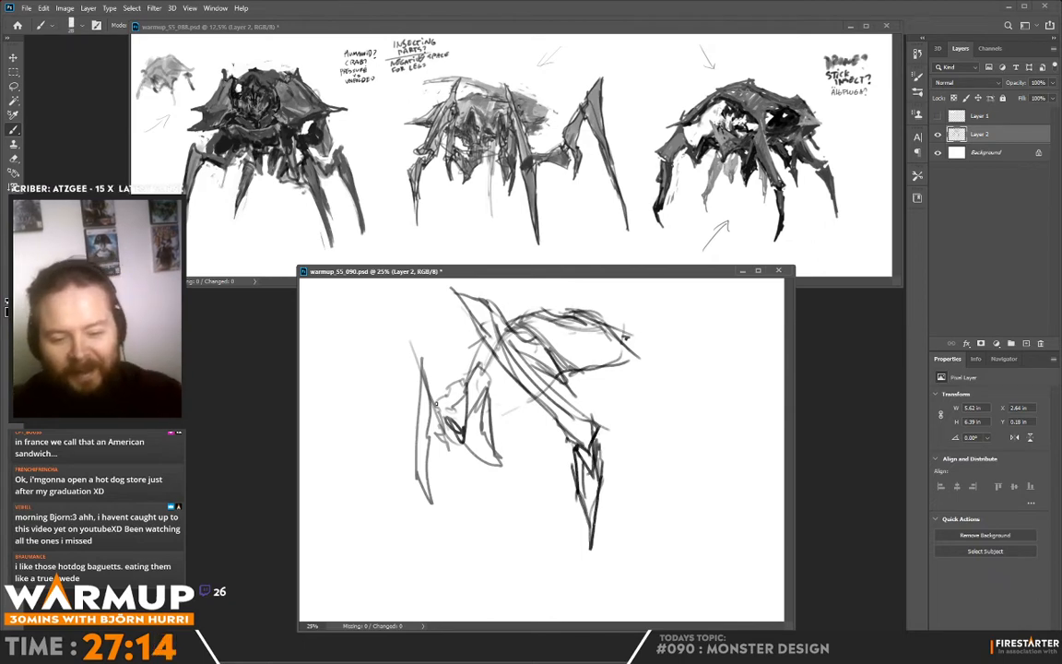
- Draw the far front leg's lower segment as a long pointed blade and strengthen the upright spike above its joint
{"action": "left_click_drag", "start_coordinate": [426, 449], "coordinate": [441, 518]}
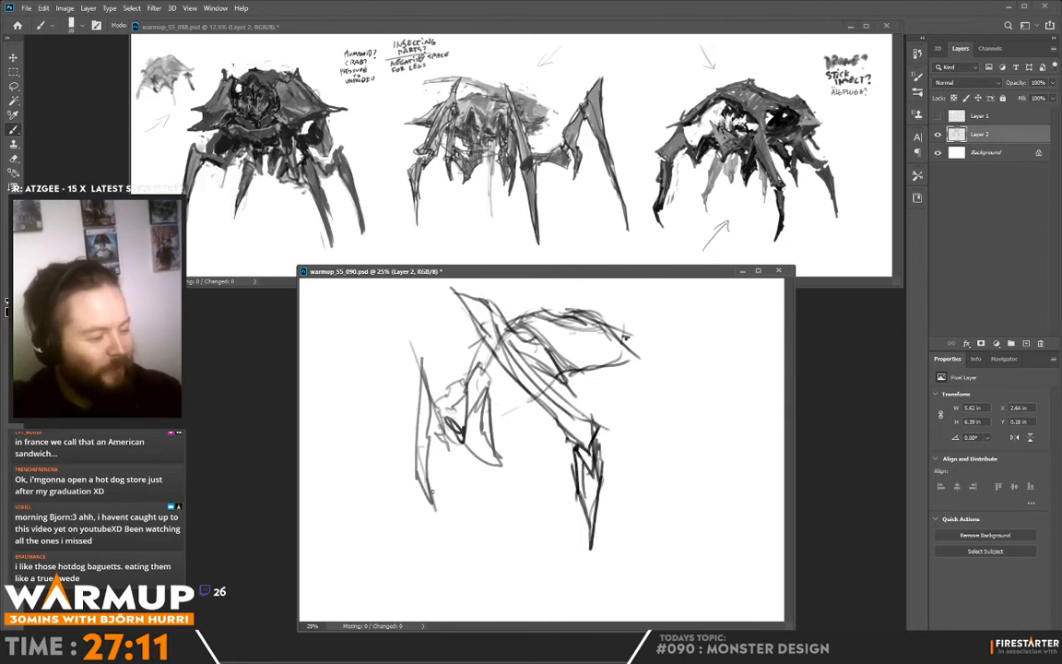
{"action": "left_click_drag", "start_coordinate": [417, 472], "coordinate": [448, 549]}
{"action": "mouse_move", "coordinate": [448, 549]}
{"action": "left_mouse_down"}
{"action": "mouse_move", "coordinate": [430, 473]}
{"action": "mouse_move", "coordinate": [431, 499]}
{"action": "left_mouse_up"}
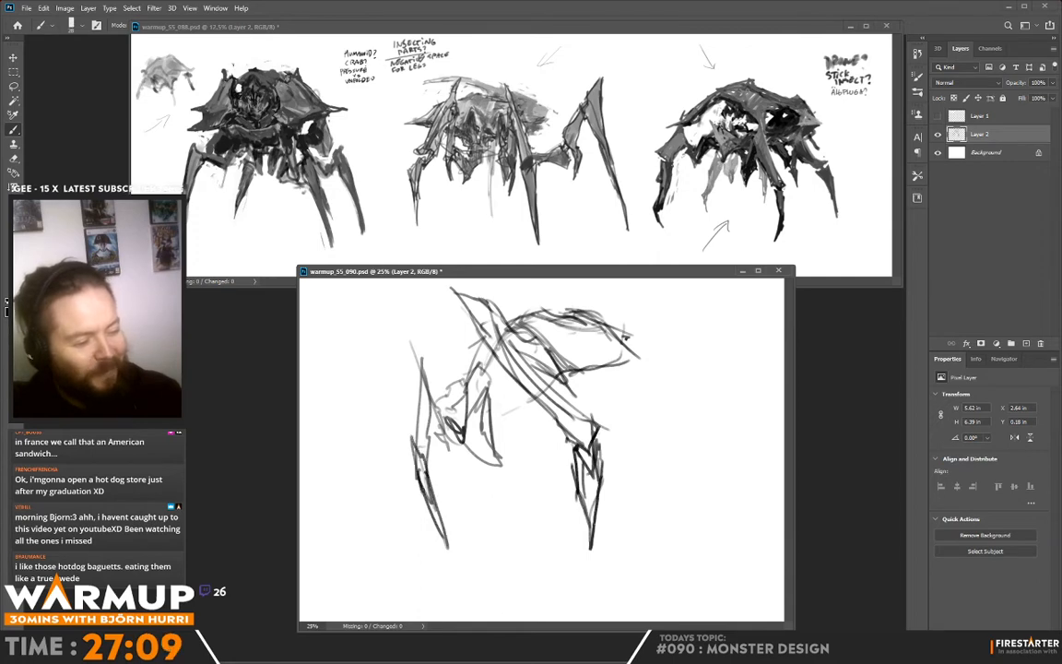
{"action": "mouse_move", "coordinate": [413, 435]}
{"action": "left_mouse_down"}
{"action": "mouse_move", "coordinate": [424, 478]}
{"action": "mouse_move", "coordinate": [425, 445]}
{"action": "left_mouse_up"}
{"action": "mouse_move", "coordinate": [425, 448]}
{"action": "left_mouse_down"}
{"action": "mouse_move", "coordinate": [416, 433]}
{"action": "mouse_move", "coordinate": [424, 363]}
{"action": "mouse_move", "coordinate": [430, 440]}
{"action": "mouse_move", "coordinate": [423, 357]}
{"action": "mouse_move", "coordinate": [424, 392]}
{"action": "mouse_move", "coordinate": [455, 438]}
{"action": "mouse_move", "coordinate": [395, 364]}
{"action": "mouse_move", "coordinate": [446, 433]}
{"action": "mouse_move", "coordinate": [428, 321]}
{"action": "left_mouse_up"}
- Sketch the inner leg's contours and the body's underside lines between the far leg and the large near leg
{"action": "left_click_drag", "start_coordinate": [501, 413], "coordinate": [505, 366]}
{"action": "mouse_move", "coordinate": [449, 399]}
{"action": "left_mouse_down"}
{"action": "mouse_move", "coordinate": [459, 408]}
{"action": "mouse_move", "coordinate": [504, 398]}
{"action": "left_mouse_up"}
{"action": "mouse_move", "coordinate": [483, 340]}
{"action": "left_mouse_down"}
{"action": "mouse_move", "coordinate": [455, 388]}
{"action": "mouse_move", "coordinate": [460, 411]}
{"action": "left_mouse_up"}
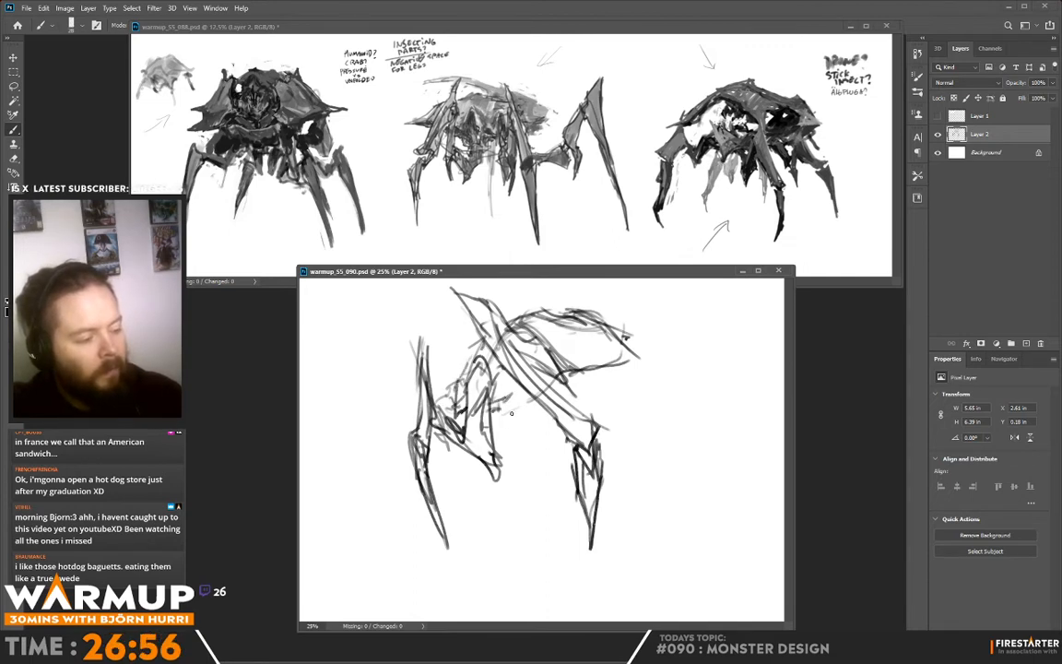
{"action": "mouse_move", "coordinate": [466, 360]}
{"action": "left_mouse_down"}
{"action": "mouse_move", "coordinate": [444, 368]}
{"action": "mouse_move", "coordinate": [439, 354]}
{"action": "mouse_move", "coordinate": [459, 350]}
{"action": "mouse_move", "coordinate": [459, 363]}
{"action": "left_mouse_up"}
{"action": "mouse_move", "coordinate": [481, 356]}
{"action": "left_mouse_down"}
{"action": "mouse_move", "coordinate": [466, 360]}
{"action": "mouse_move", "coordinate": [495, 376]}
{"action": "left_mouse_up"}
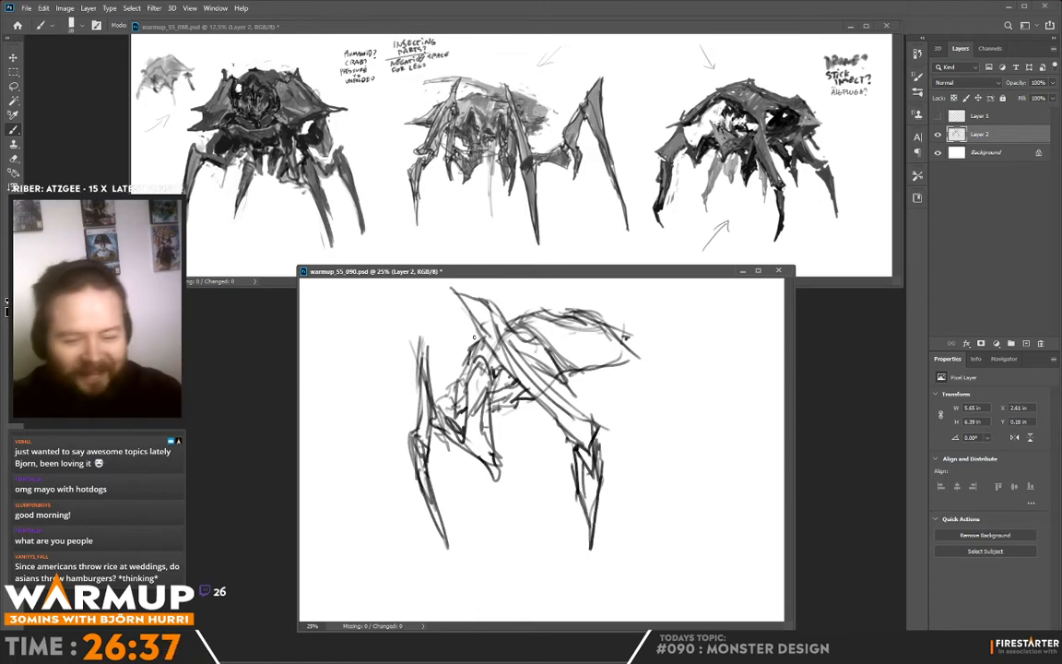
- Darken the near leg's top spike and shoulder, and reinforce the shell's ridge, inner plate line and pointed rear end
{"action": "left_click_drag", "start_coordinate": [488, 332], "coordinate": [501, 347]}
{"action": "mouse_move", "coordinate": [492, 302]}
{"action": "left_mouse_down"}
{"action": "mouse_move", "coordinate": [526, 354]}
{"action": "mouse_move", "coordinate": [453, 291]}
{"action": "left_mouse_up"}
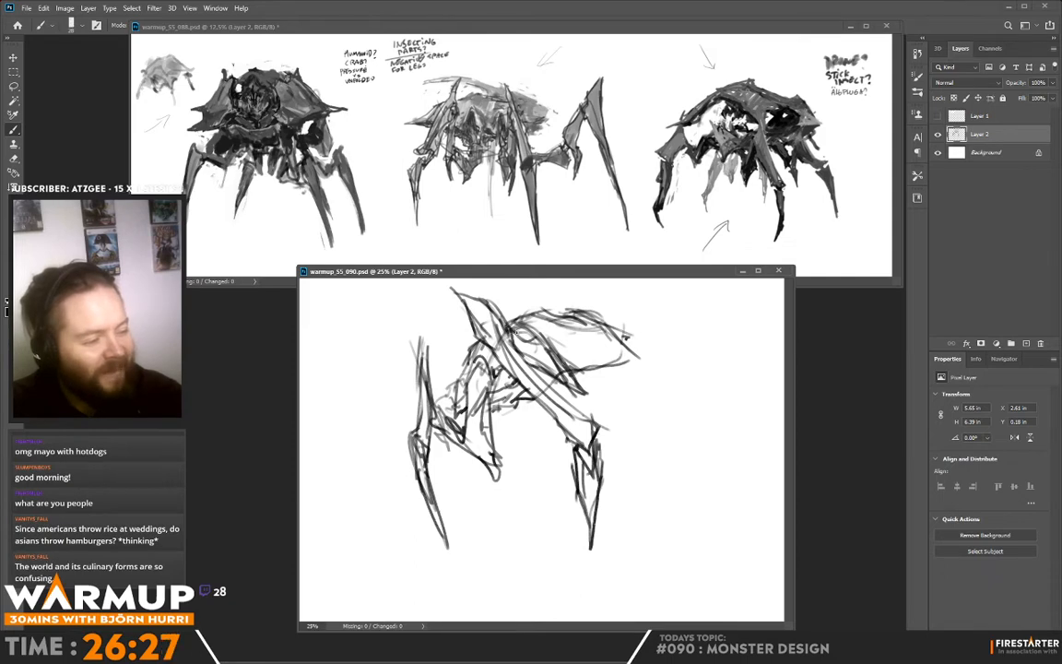
{"action": "left_click_drag", "start_coordinate": [532, 340], "coordinate": [538, 337]}
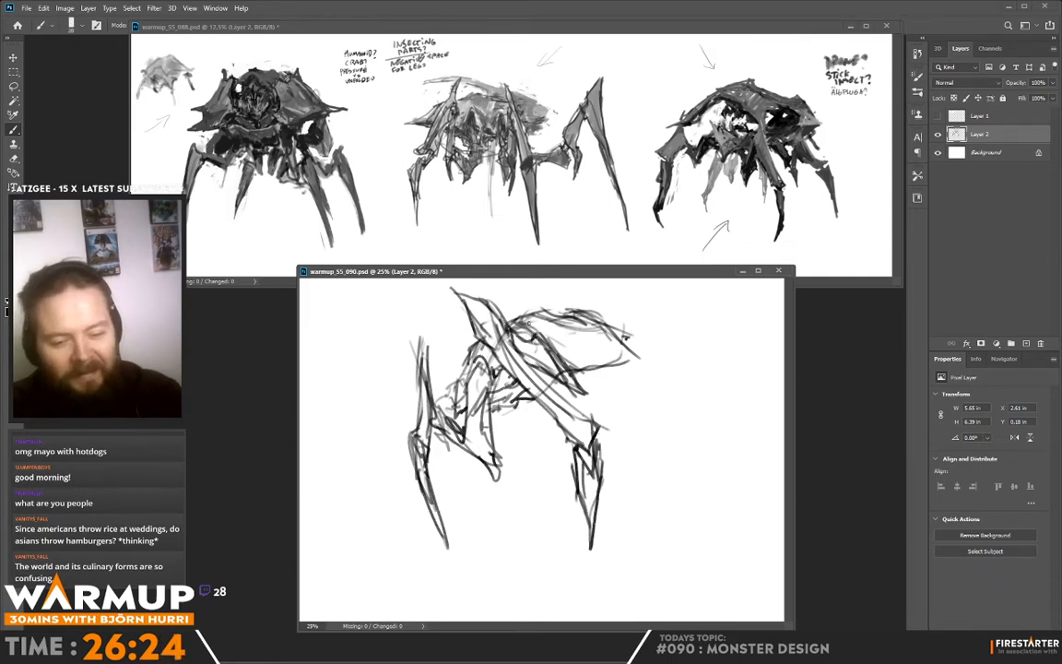
{"action": "mouse_move", "coordinate": [539, 320]}
{"action": "left_mouse_down"}
{"action": "mouse_move", "coordinate": [561, 310]}
{"action": "mouse_move", "coordinate": [532, 311]}
{"action": "mouse_move", "coordinate": [633, 357]}
{"action": "left_mouse_up"}
{"action": "mouse_move", "coordinate": [516, 309]}
{"action": "left_mouse_down"}
{"action": "mouse_move", "coordinate": [576, 323]}
{"action": "mouse_move", "coordinate": [571, 317]}
{"action": "left_mouse_up"}
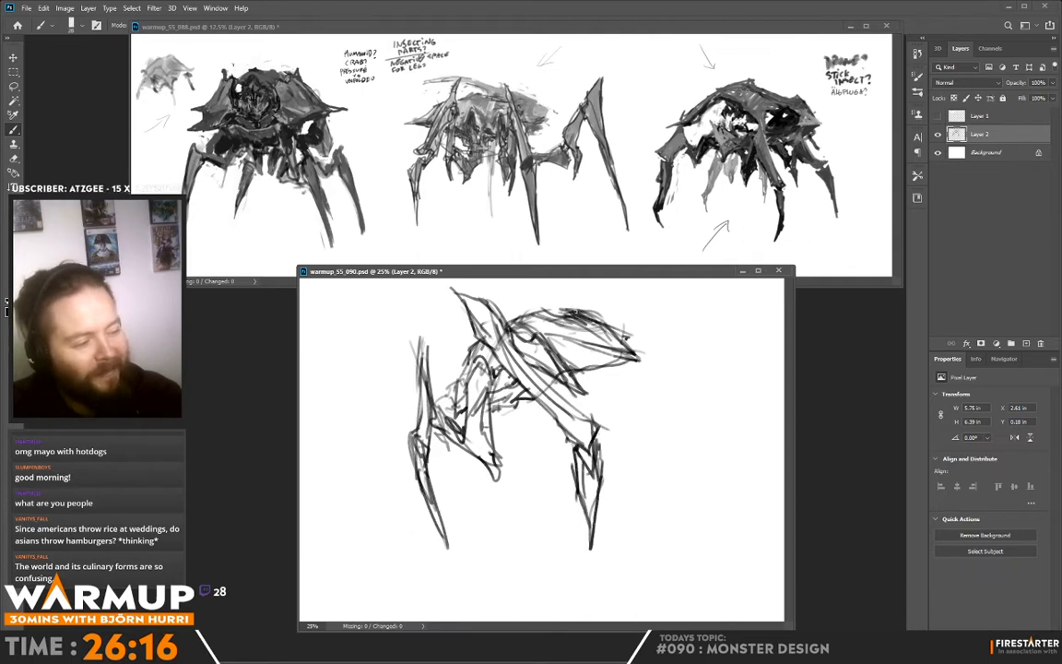
{"action": "left_click_drag", "start_coordinate": [493, 298], "coordinate": [570, 325]}
{"action": "mouse_move", "coordinate": [528, 322]}
{"action": "left_mouse_down"}
{"action": "mouse_move", "coordinate": [576, 328]}
{"action": "mouse_move", "coordinate": [530, 334]}
{"action": "left_mouse_up"}
- Set the eraser size to 32 px and clean up the overlapping lines where the near leg crosses the shell, touching up the contours
{"action": "key", "text": "e"}
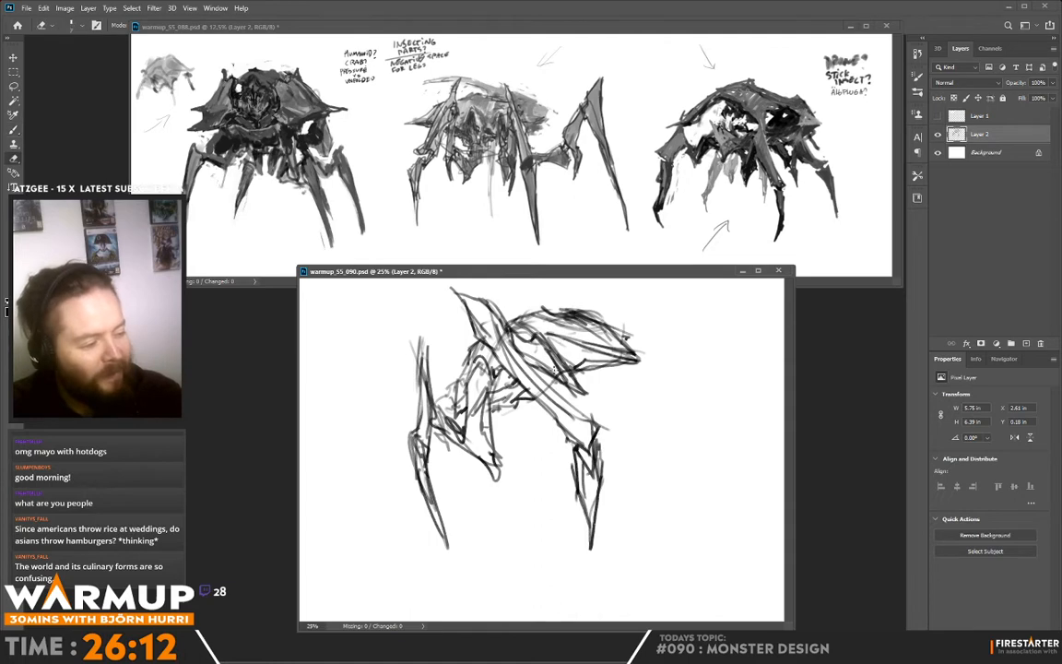
{"action": "right_click", "coordinate": [625, 336]}
{"action": "left_click_drag", "start_coordinate": [626, 176], "coordinate": [634, 176]}
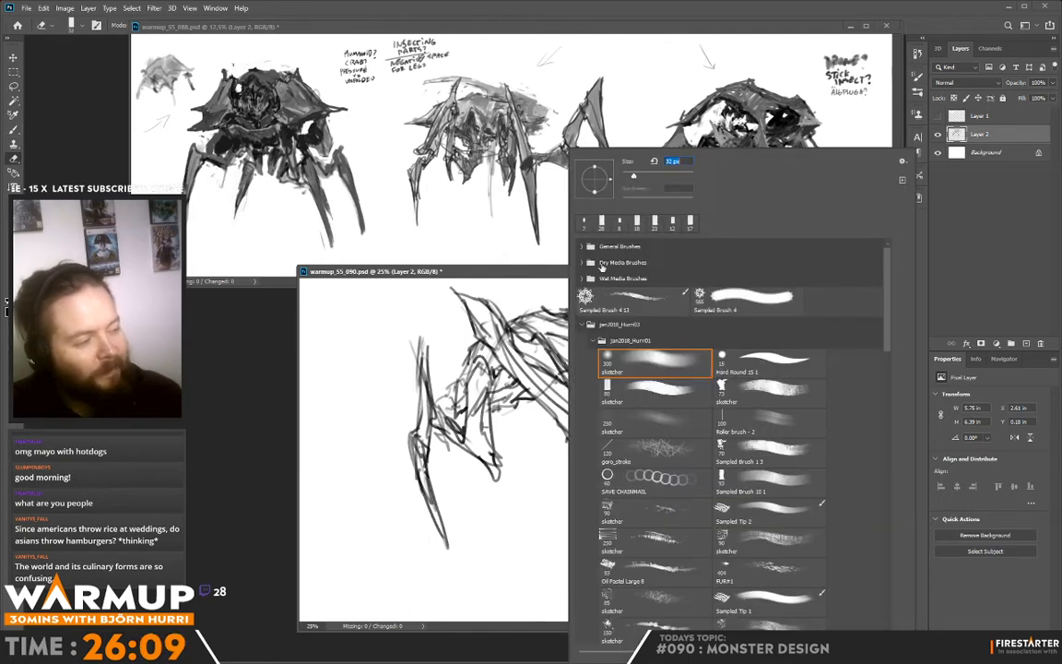
{"action": "mouse_move", "coordinate": [500, 330]}
{"action": "left_mouse_down"}
{"action": "mouse_move", "coordinate": [494, 339]}
{"action": "mouse_move", "coordinate": [517, 343]}
{"action": "left_mouse_up"}
{"action": "left_click_drag", "start_coordinate": [509, 334], "coordinate": [520, 348]}
{"action": "key", "text": "b"}
{"action": "mouse_move", "coordinate": [497, 309]}
{"action": "left_mouse_down"}
{"action": "mouse_move", "coordinate": [525, 354]}
{"action": "mouse_move", "coordinate": [514, 345]}
{"action": "mouse_move", "coordinate": [550, 343]}
{"action": "mouse_move", "coordinate": [498, 310]}
{"action": "left_mouse_up"}
{"action": "key", "text": "e"}
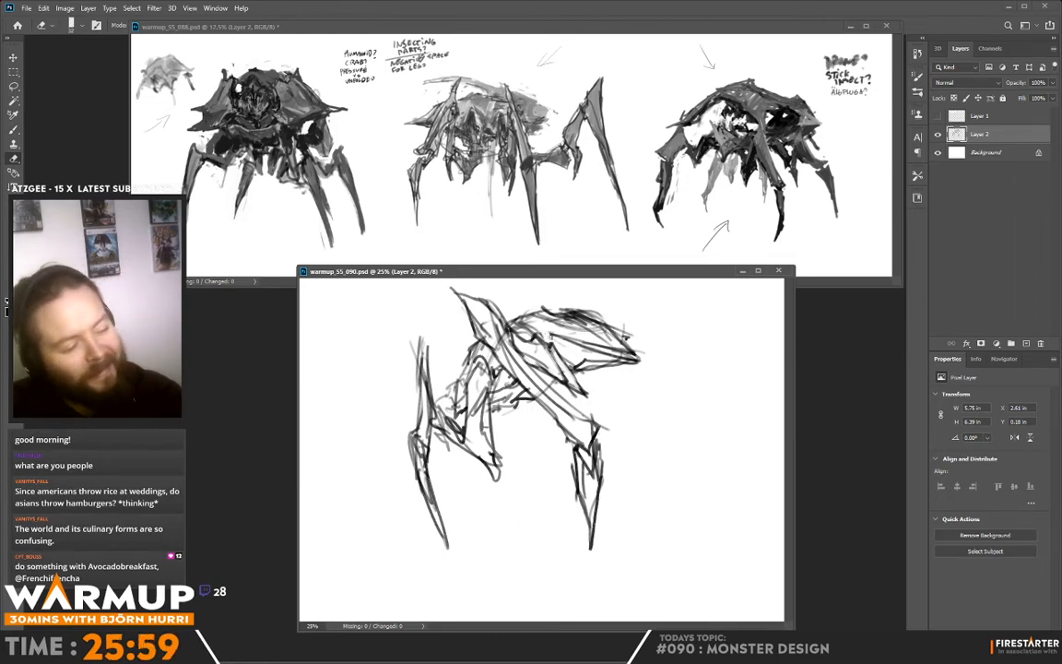
{"action": "key", "text": "b"}
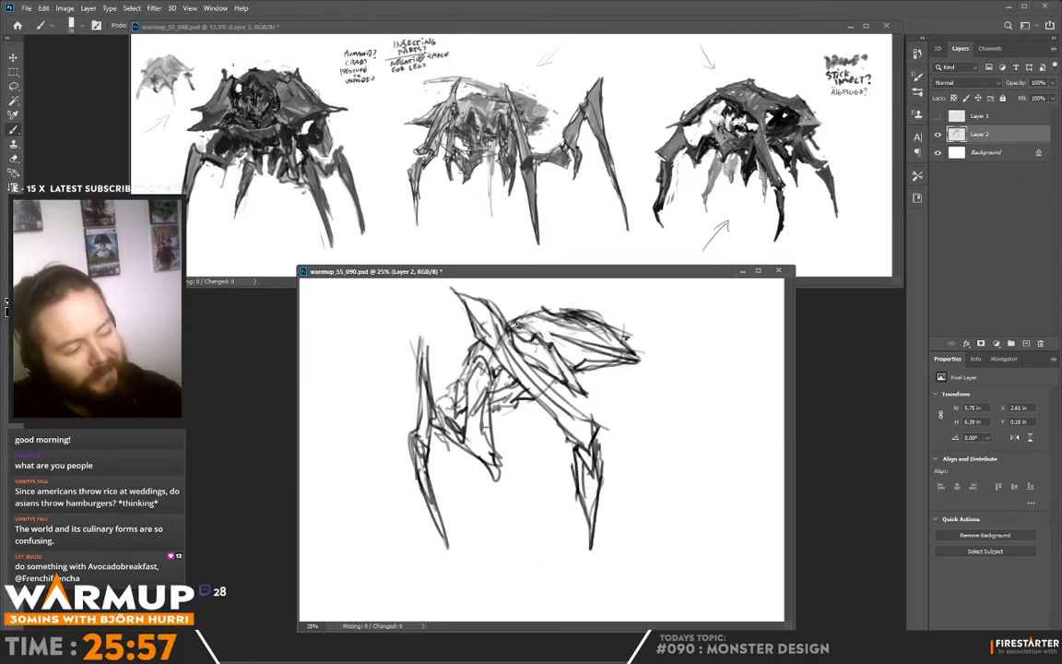
- Erase the construction lines running through the near leg's upper segment and restate its edges with the brush
{"action": "key", "text": "r"}
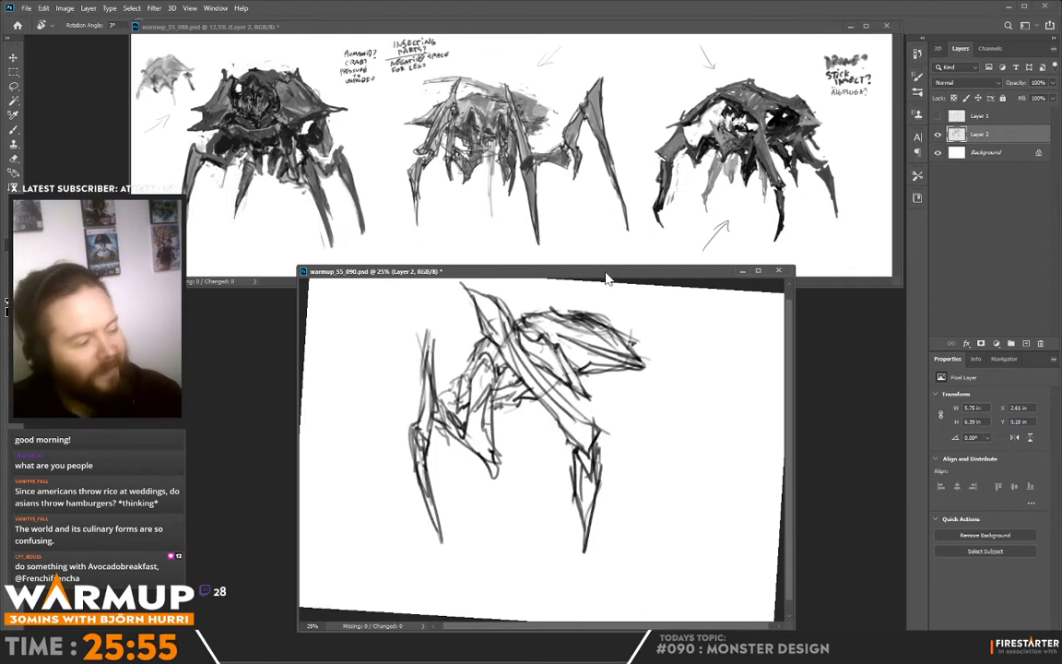
{"action": "key", "text": "Escape"}
{"action": "key", "text": "e"}
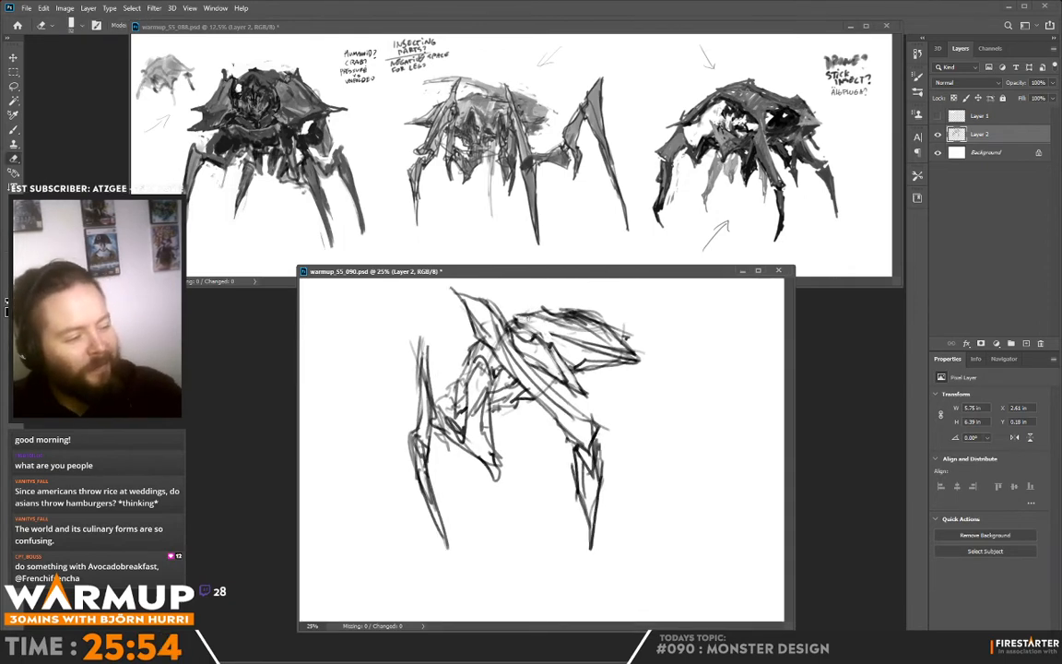
{"action": "key", "text": "b"}
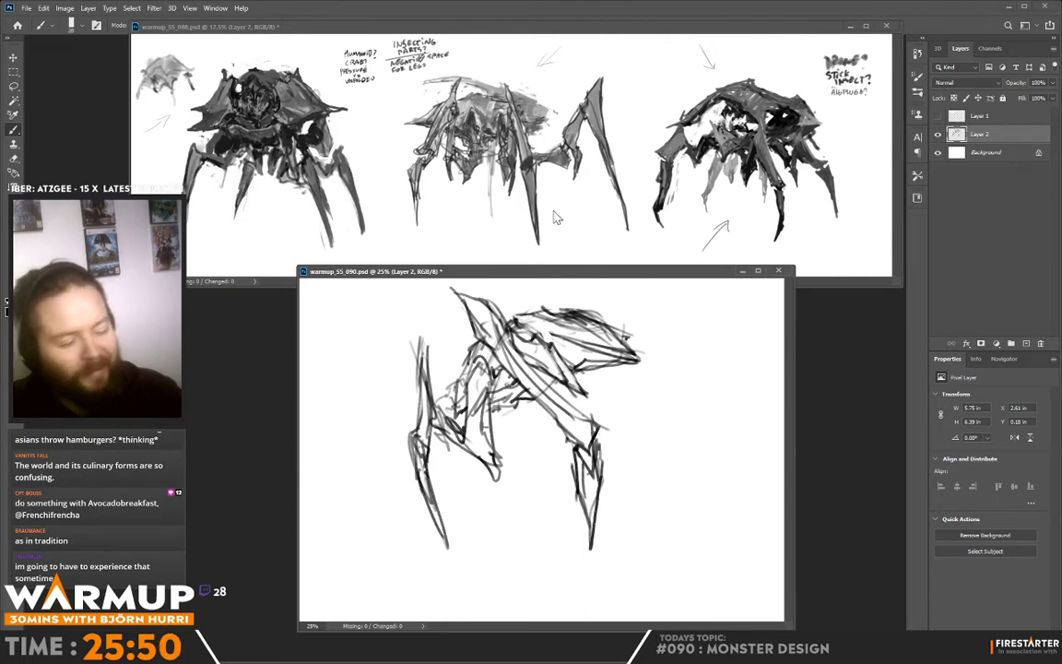
{"action": "key", "text": "e"}
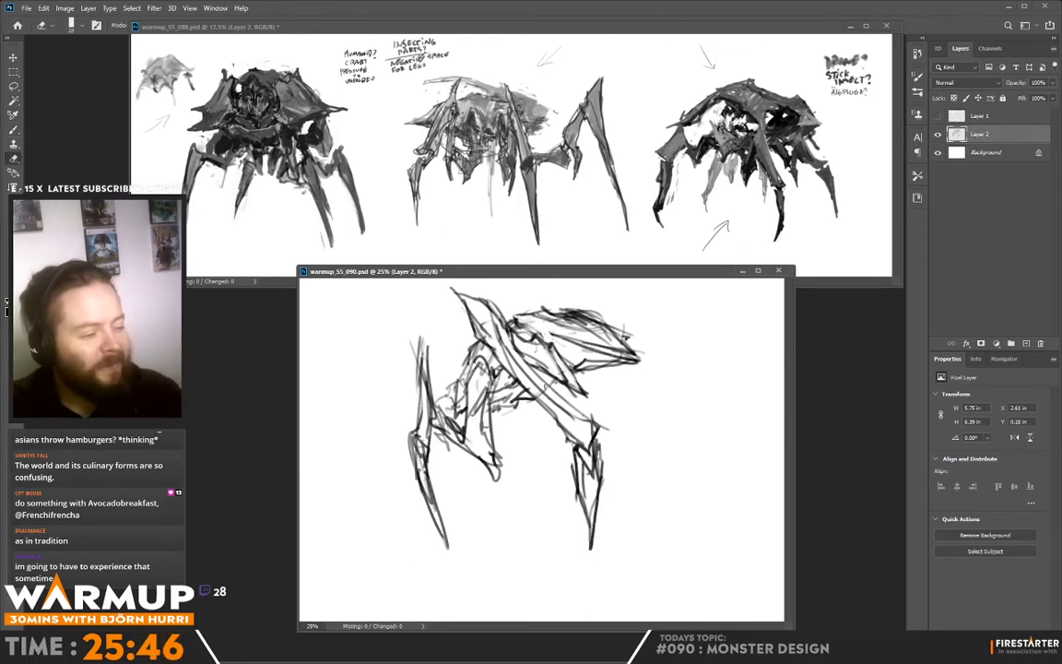
{"action": "key", "text": "b"}
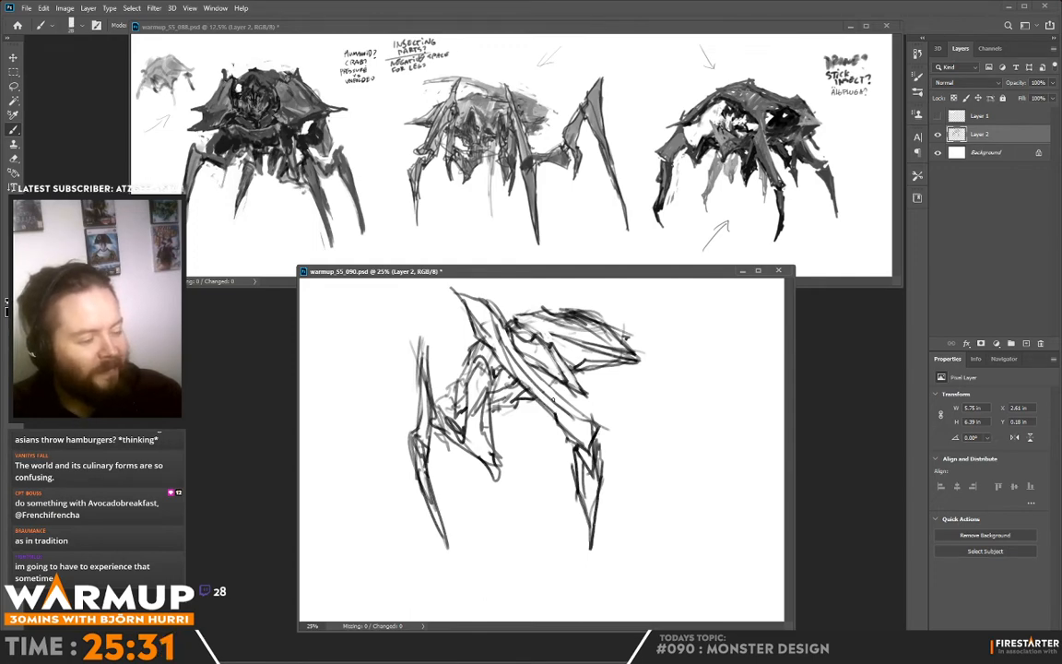
{"action": "key", "text": "e"}
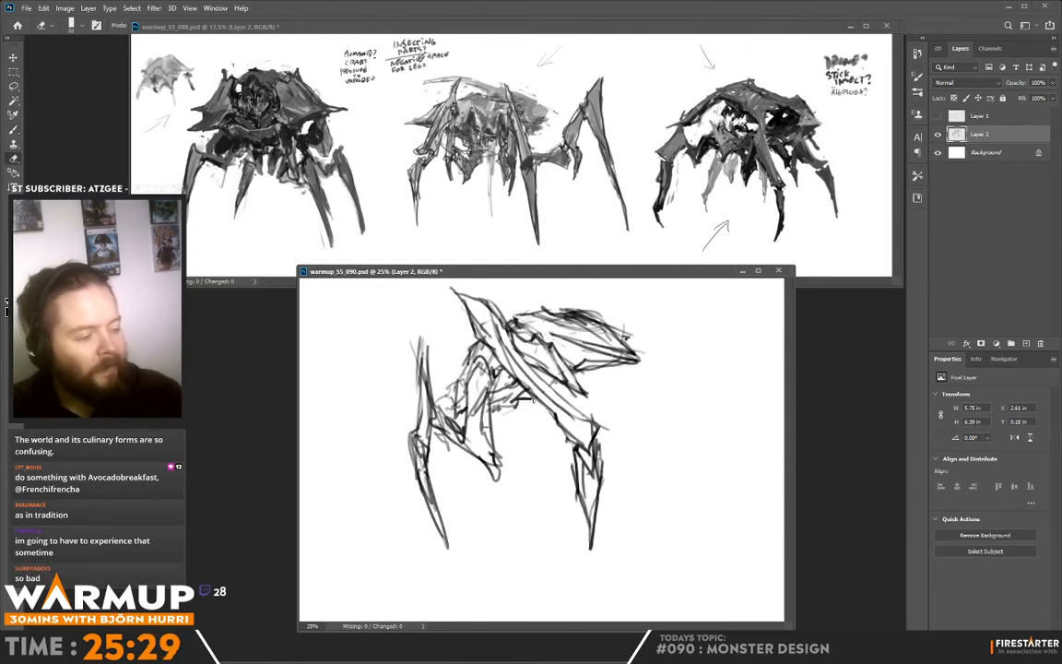
- Darken the shell's rear tip and front top edge, and erase the stray lines around them and the near leg
{"action": "key", "text": "b"}
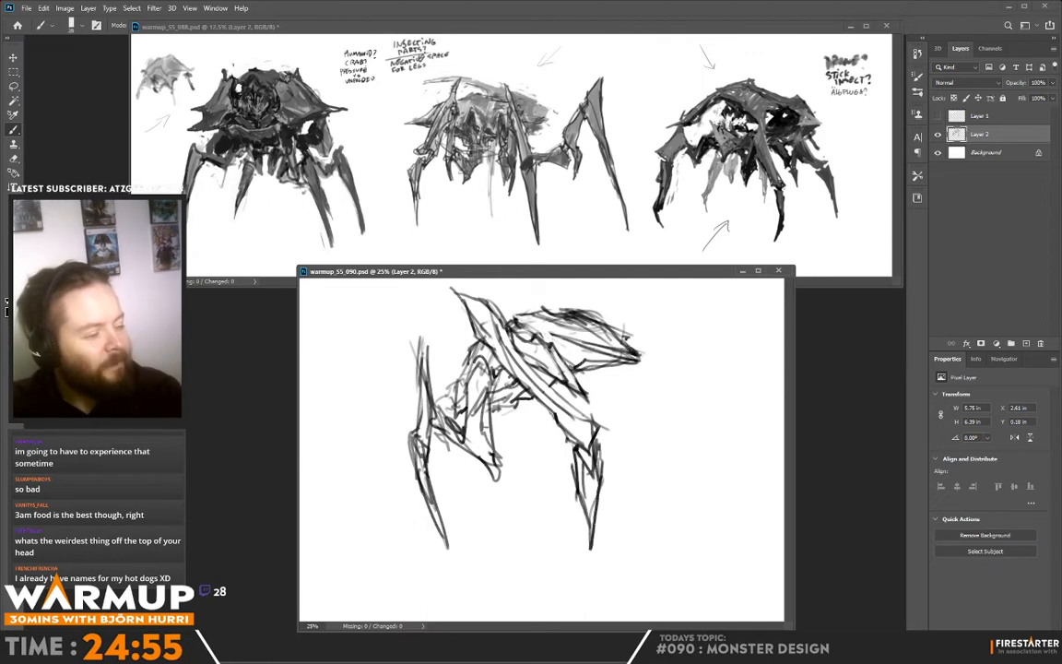
{"action": "key", "text": "e"}
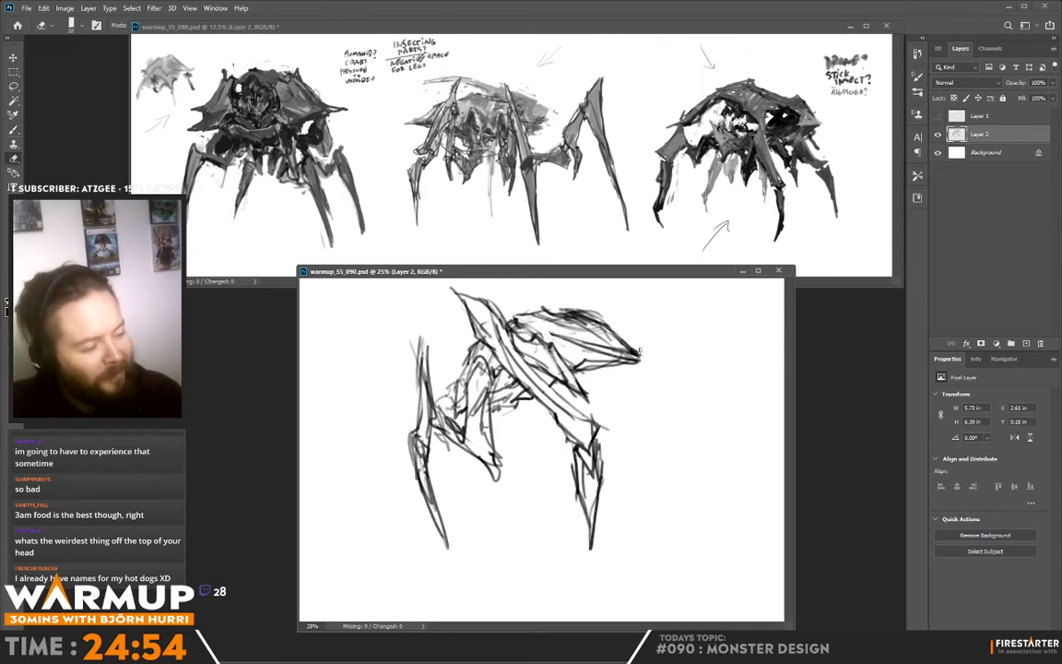
{"action": "key", "text": "b"}
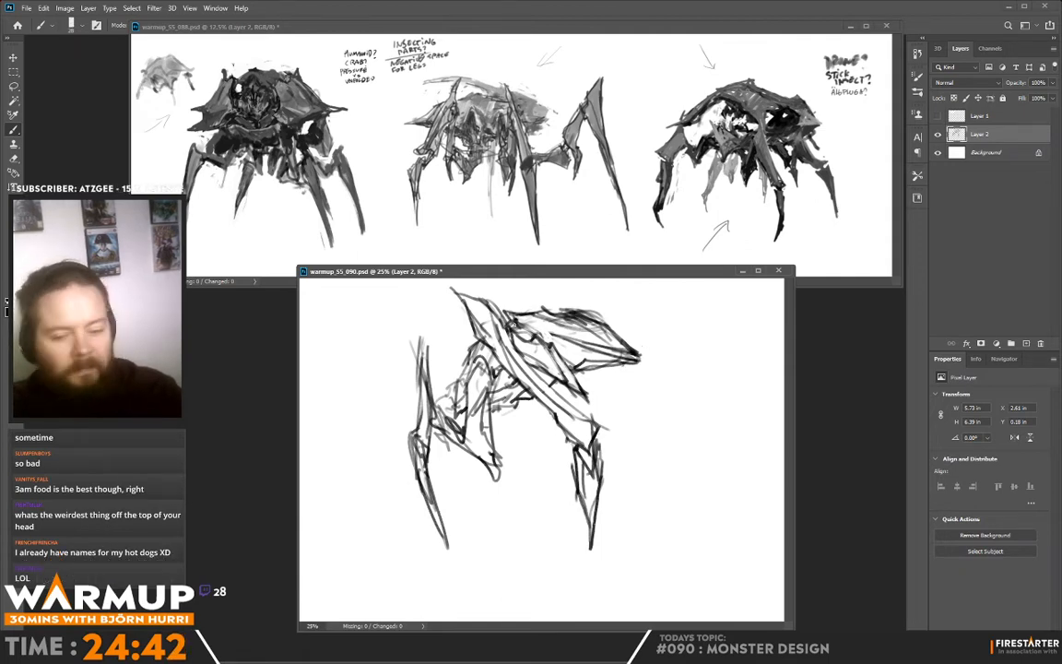
{"action": "key", "text": "e"}
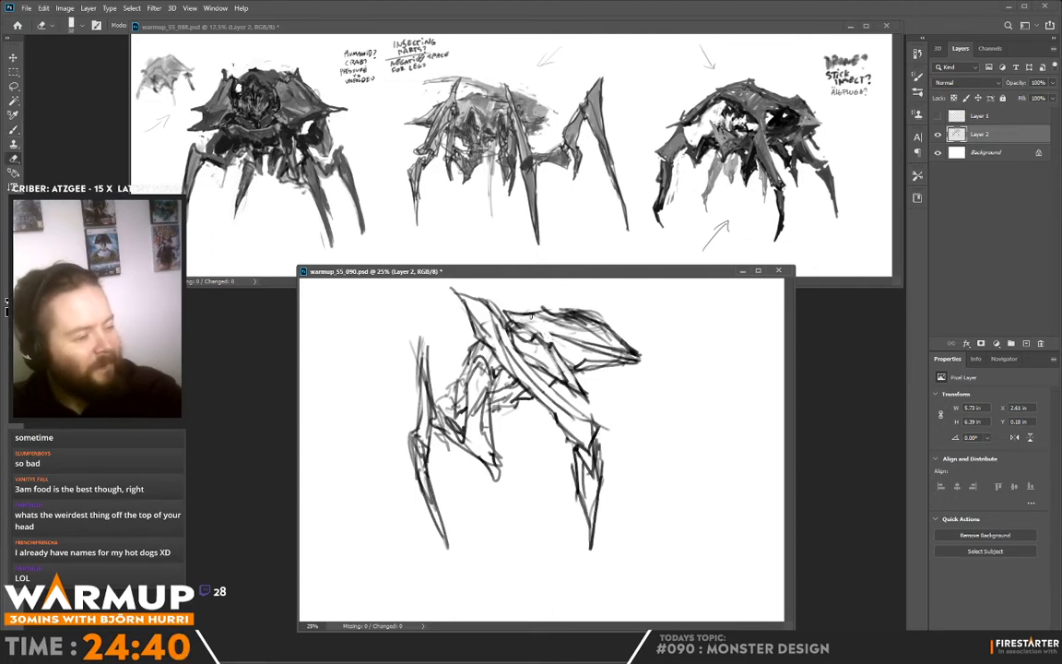
{"action": "key", "text": "b"}
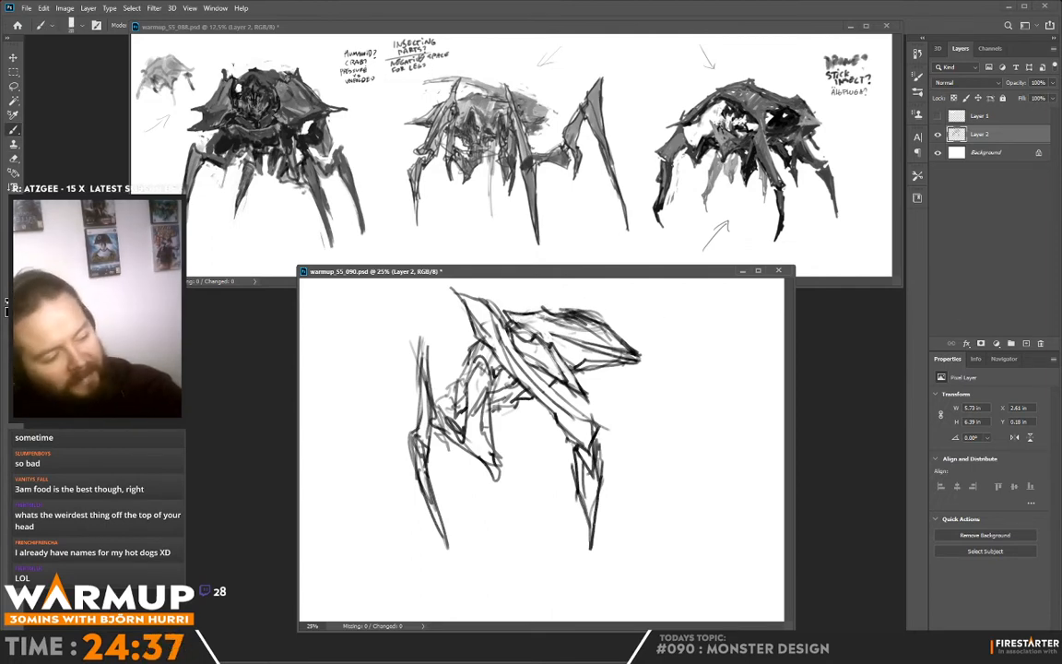
{"action": "key", "text": "e"}
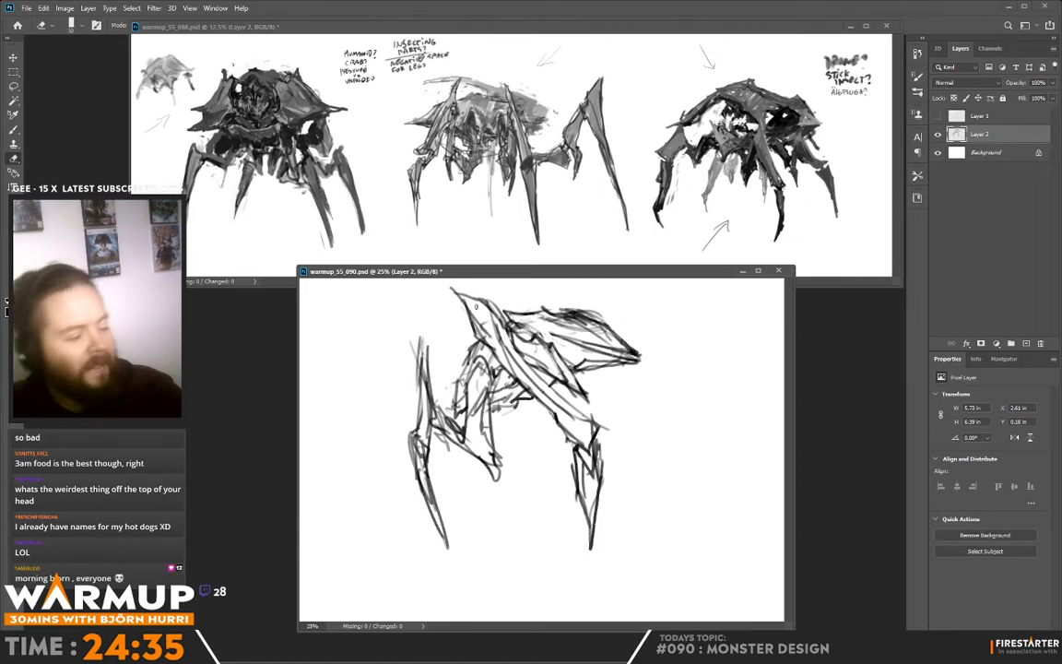
{"action": "key", "text": "b"}
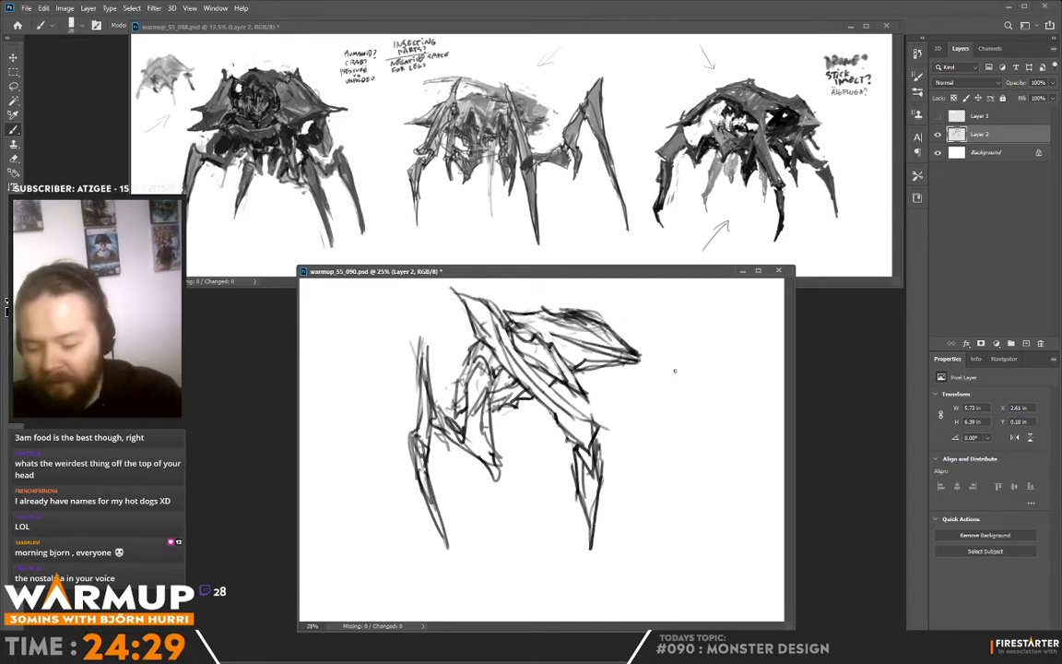
- Move the monster sketch toward the left side of the canvas and go over the lines around the near leg
{"action": "left_click_drag", "start_coordinate": [672, 384], "coordinate": [630, 391]}
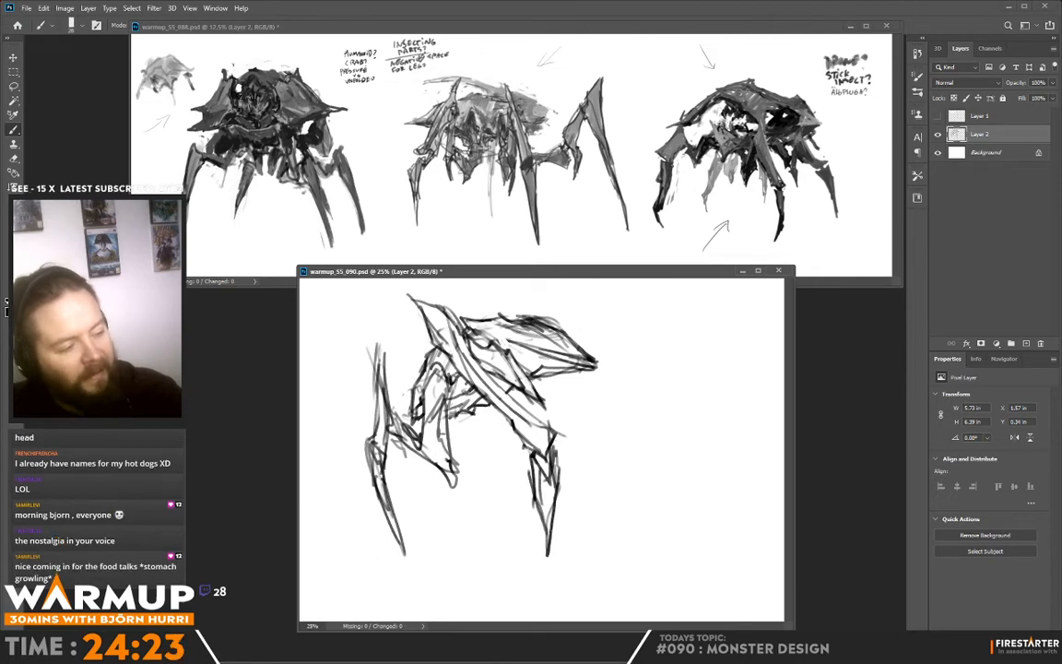
{"action": "left_click_drag", "start_coordinate": [449, 373], "coordinate": [457, 402]}
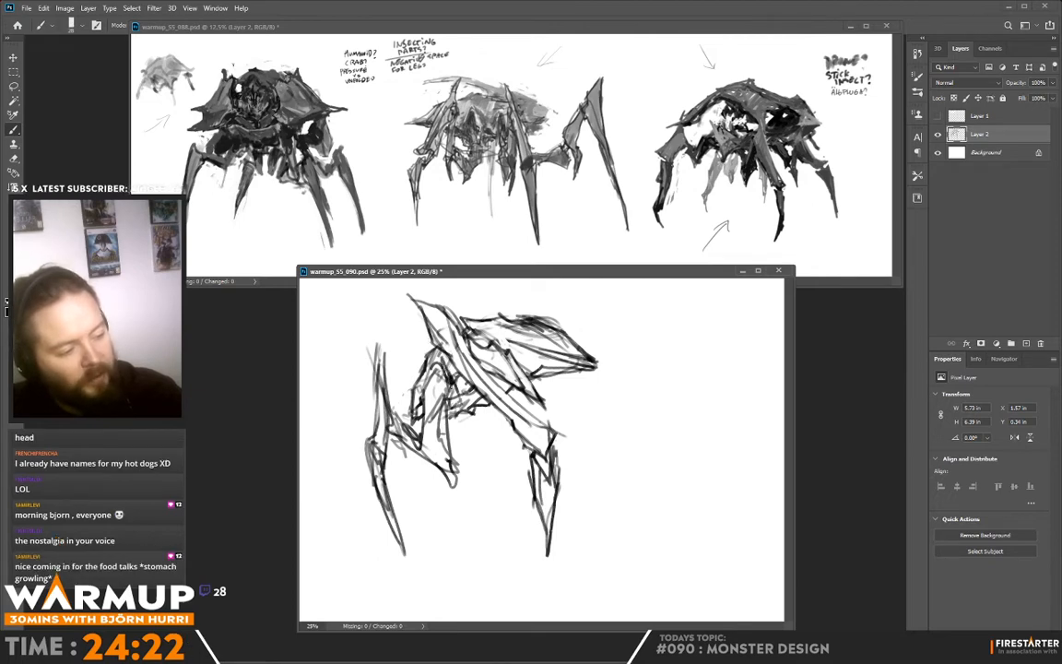
{"action": "left_click_drag", "start_coordinate": [466, 330], "coordinate": [489, 365]}
- Set the brush size to 105 px and block in the monster's shell, body and legs with a mid-grey tone
{"action": "right_click", "coordinate": [577, 389]}
{"action": "left_click", "coordinate": [671, 175]}
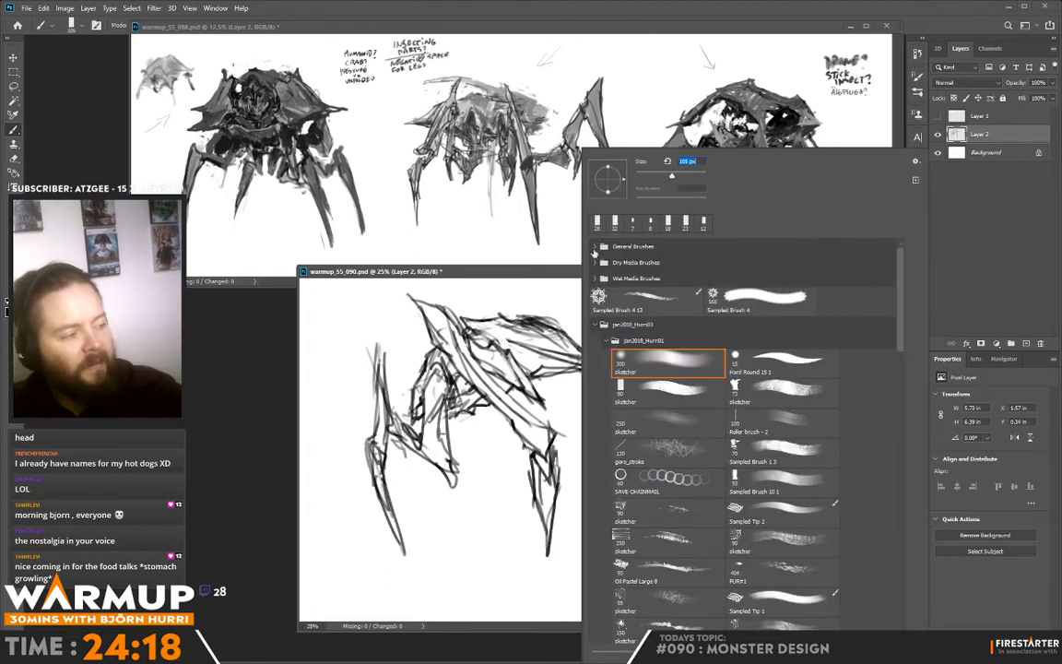
{"action": "mouse_move", "coordinate": [445, 330]}
{"action": "left_mouse_down"}
{"action": "mouse_move", "coordinate": [428, 306]}
{"action": "mouse_move", "coordinate": [496, 413]}
{"action": "mouse_move", "coordinate": [492, 396]}
{"action": "mouse_move", "coordinate": [532, 430]}
{"action": "mouse_move", "coordinate": [476, 369]}
{"action": "mouse_move", "coordinate": [506, 396]}
{"action": "mouse_move", "coordinate": [512, 381]}
{"action": "mouse_move", "coordinate": [469, 393]}
{"action": "mouse_move", "coordinate": [447, 344]}
{"action": "mouse_move", "coordinate": [428, 429]}
{"action": "mouse_move", "coordinate": [430, 449]}
{"action": "mouse_move", "coordinate": [440, 432]}
{"action": "mouse_move", "coordinate": [450, 480]}
{"action": "mouse_move", "coordinate": [380, 435]}
{"action": "mouse_move", "coordinate": [398, 533]}
{"action": "left_mouse_up"}
{"action": "key", "text": "ctrl+z"}
{"action": "mouse_move", "coordinate": [387, 368]}
{"action": "left_mouse_down"}
{"action": "mouse_move", "coordinate": [433, 313]}
{"action": "mouse_move", "coordinate": [425, 333]}
{"action": "mouse_move", "coordinate": [532, 399]}
{"action": "mouse_move", "coordinate": [465, 318]}
{"action": "mouse_move", "coordinate": [481, 304]}
{"action": "mouse_move", "coordinate": [564, 343]}
{"action": "mouse_move", "coordinate": [429, 293]}
{"action": "mouse_move", "coordinate": [465, 288]}
{"action": "mouse_move", "coordinate": [479, 312]}
{"action": "mouse_move", "coordinate": [489, 413]}
{"action": "mouse_move", "coordinate": [469, 405]}
{"action": "mouse_move", "coordinate": [489, 426]}
{"action": "left_mouse_up"}
{"action": "mouse_move", "coordinate": [542, 471]}
{"action": "left_mouse_down"}
{"action": "mouse_move", "coordinate": [497, 461]}
{"action": "mouse_move", "coordinate": [498, 475]}
{"action": "mouse_move", "coordinate": [493, 397]}
{"action": "mouse_move", "coordinate": [532, 417]}
{"action": "left_mouse_up"}
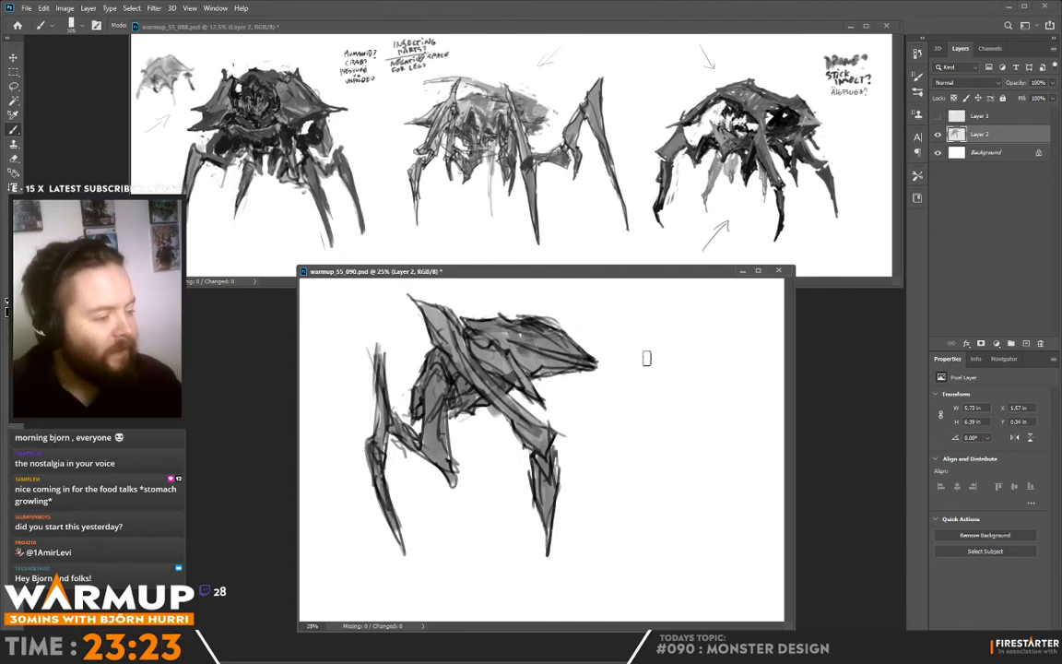
- Reduce the brush size, add a new layer, and paint a white gap along the shell's lower rear and refine its top edge
{"action": "right_click", "coordinate": [542, 318]}
{"action": "left_click", "coordinate": [577, 348]}
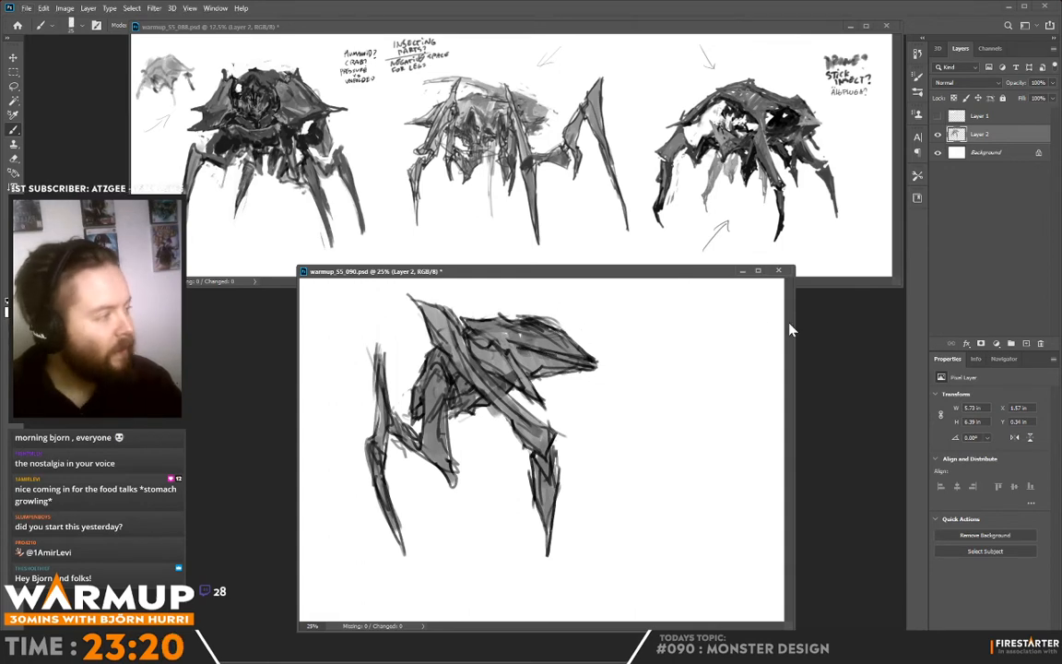
{"action": "key", "text": "ctrl+shift+alt+n"}
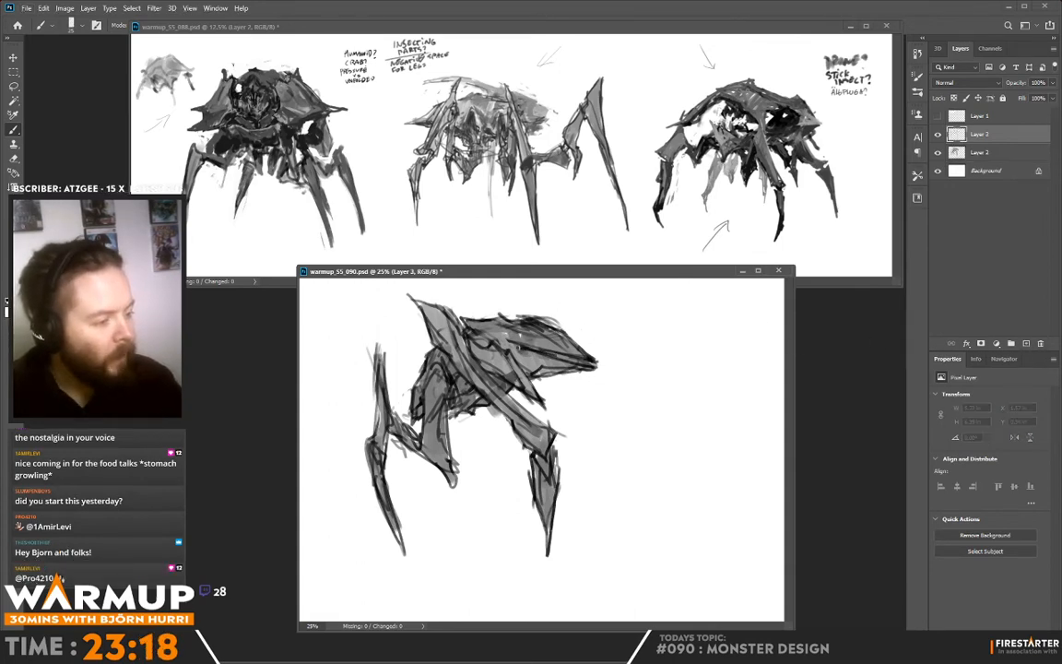
{"action": "left_click_drag", "start_coordinate": [518, 346], "coordinate": [585, 363]}
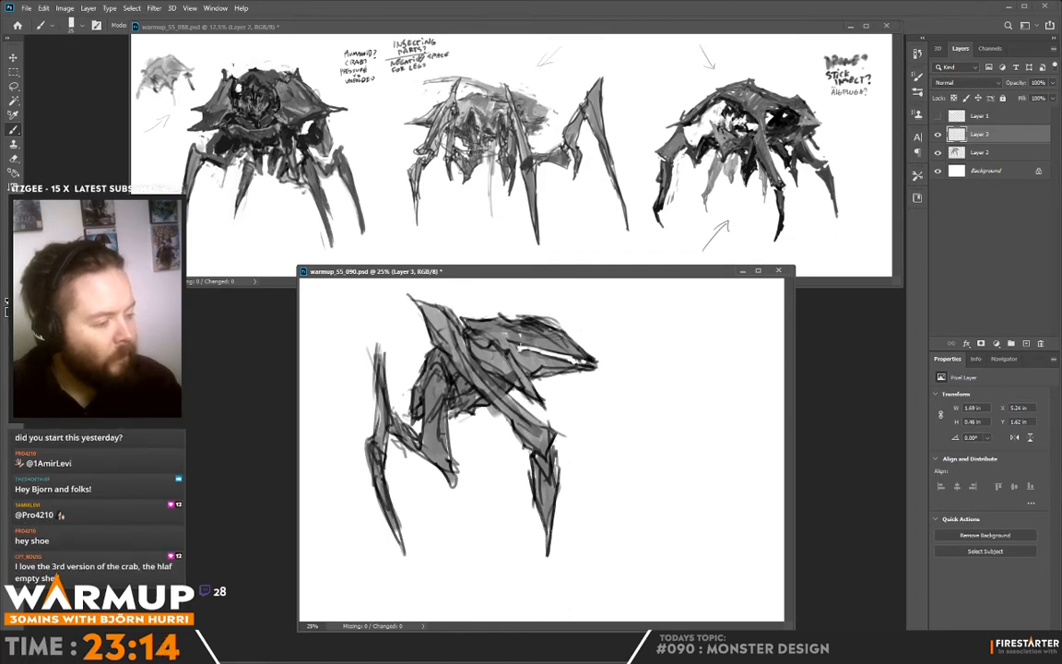
{"action": "mouse_move", "coordinate": [464, 317]}
{"action": "left_mouse_down"}
{"action": "mouse_move", "coordinate": [453, 311]}
{"action": "mouse_move", "coordinate": [536, 326]}
{"action": "left_mouse_up"}
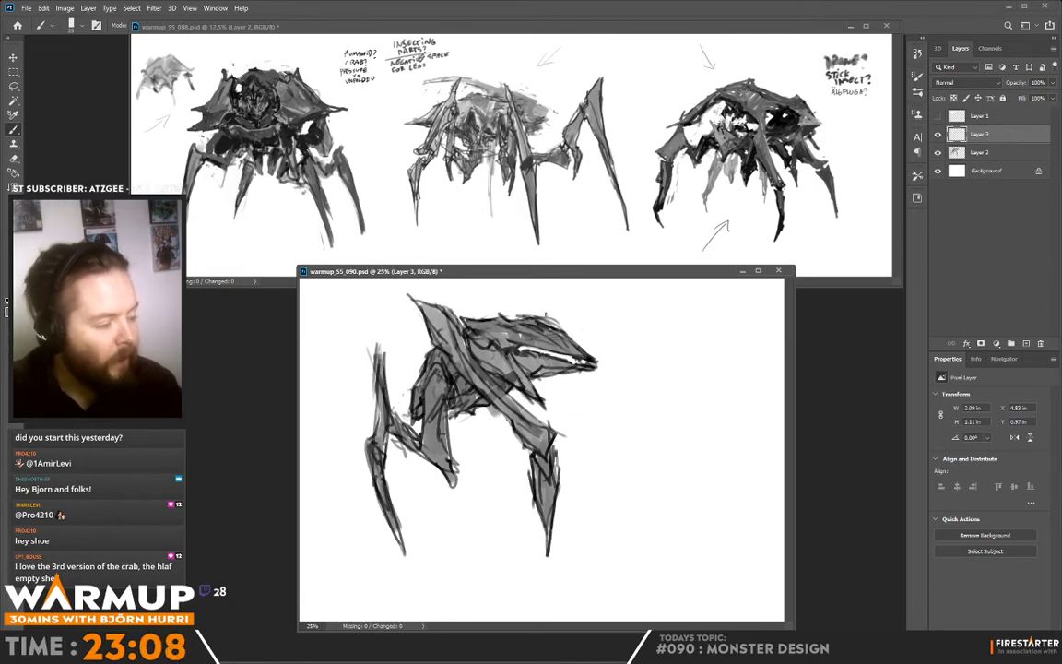
- Clean up the near leg's shoulder contour and paint dark shadows on the body behind the near leg
{"action": "left_click", "coordinate": [476, 295], "text": "alt"}
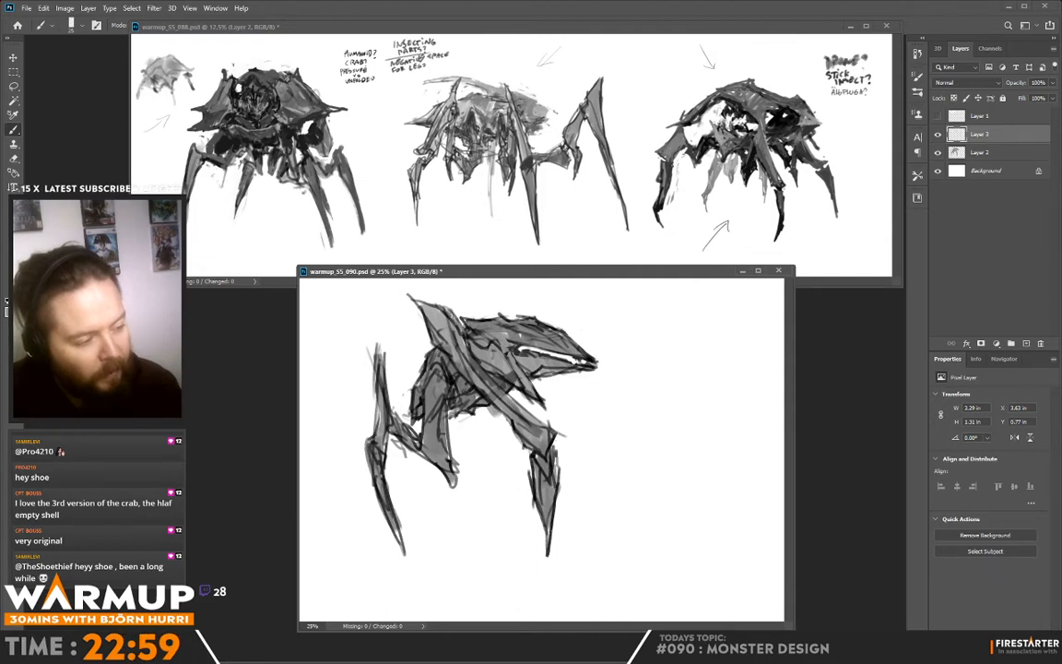
{"action": "left_click", "coordinate": [466, 339], "text": "alt"}
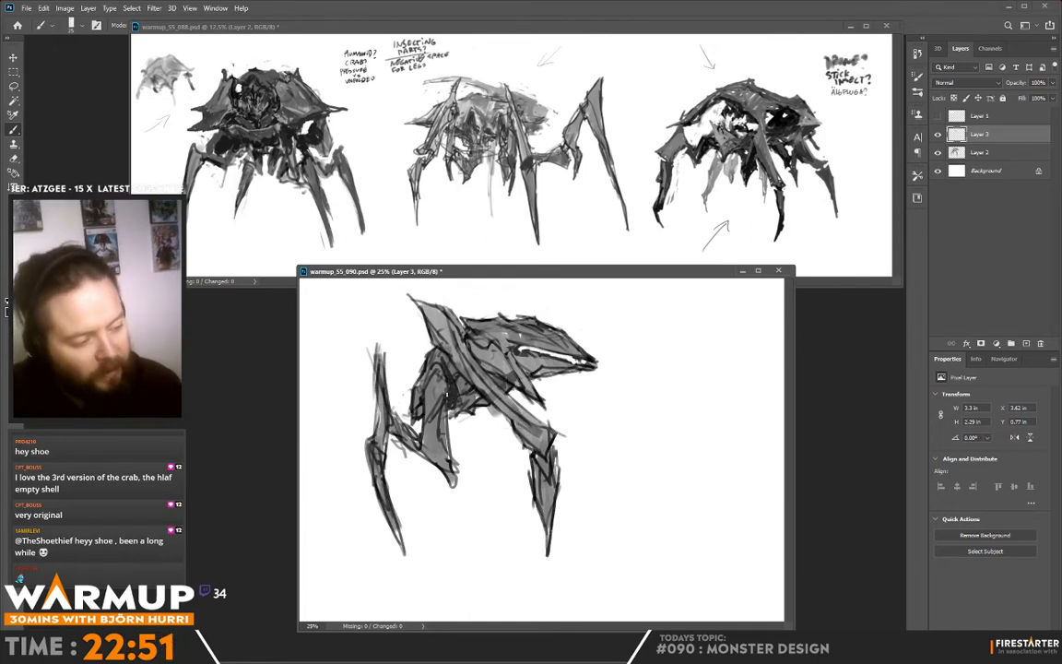
{"action": "left_click_drag", "start_coordinate": [446, 348], "coordinate": [433, 360]}
{"action": "left_click", "coordinate": [465, 387], "text": "alt"}
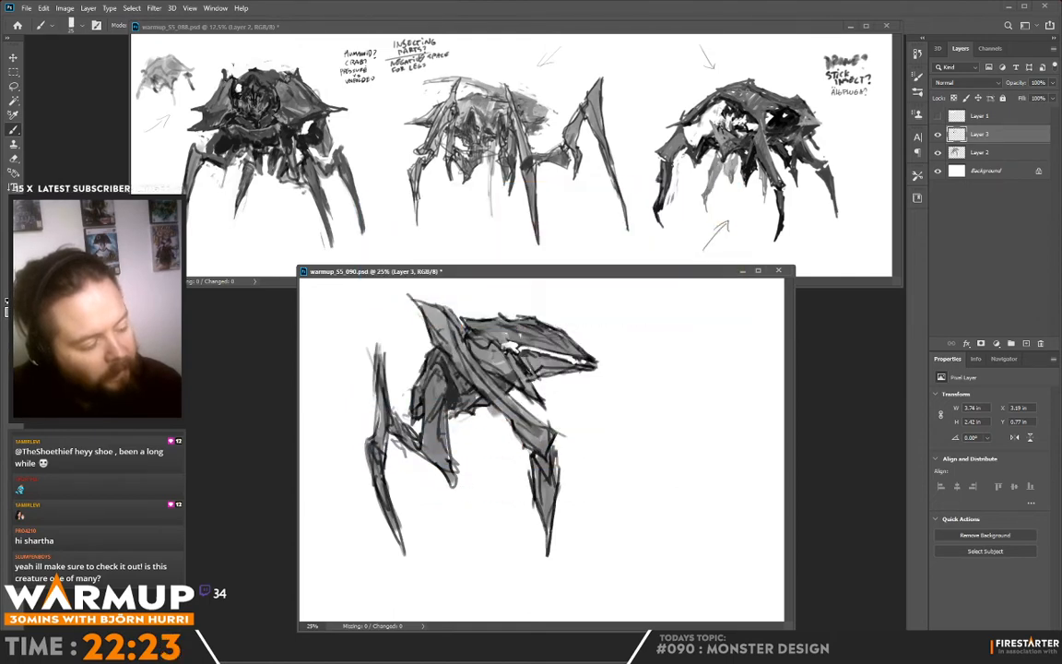
- Touch up the contour at the top of the near leg's shoulder plate
{"action": "left_click_drag", "start_coordinate": [487, 346], "coordinate": [469, 320]}
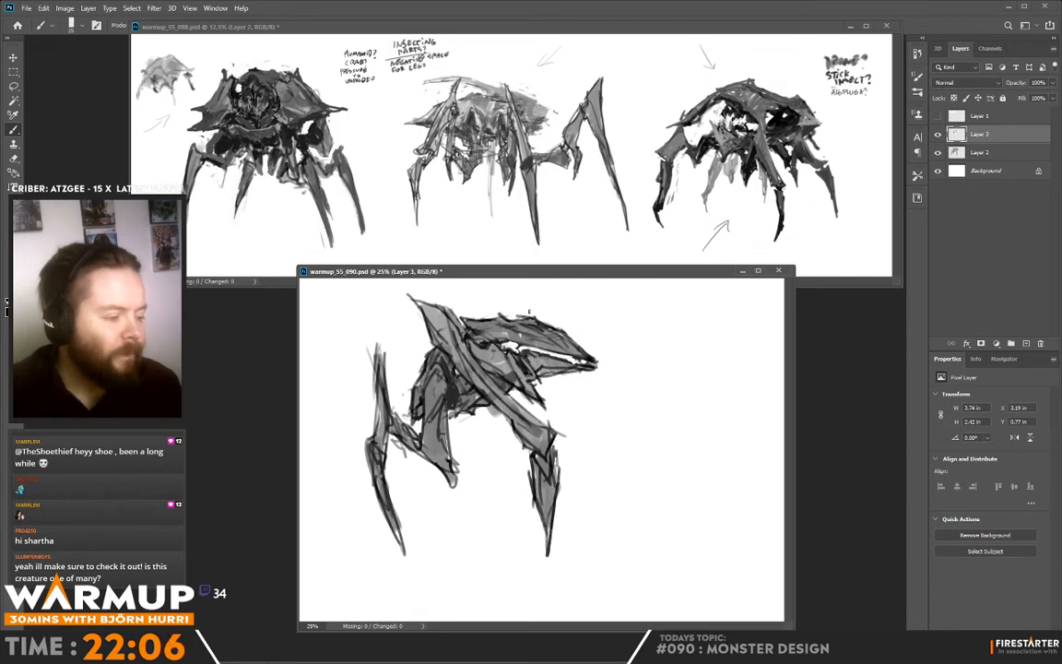
{"action": "left_click", "coordinate": [456, 331], "text": "alt"}
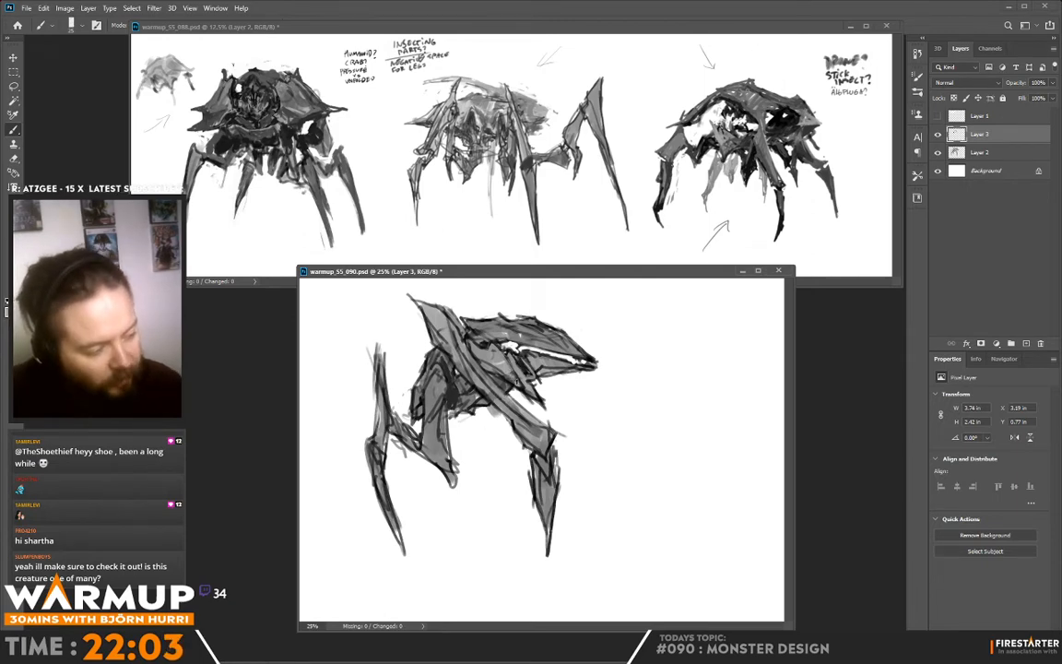
- Show Layer 1, move its small thumbnail sketches to the canvas's upper right, hide the layer again and select Layer 3
{"action": "left_click", "coordinate": [937, 117]}
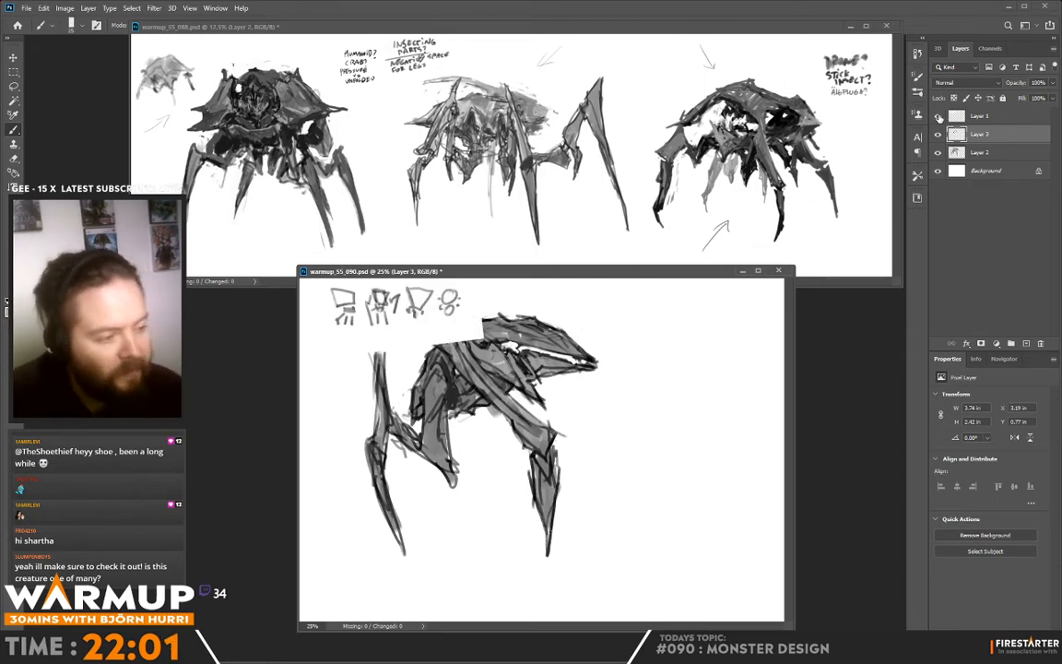
{"action": "left_click", "coordinate": [991, 118]}
{"action": "key", "text": "v"}
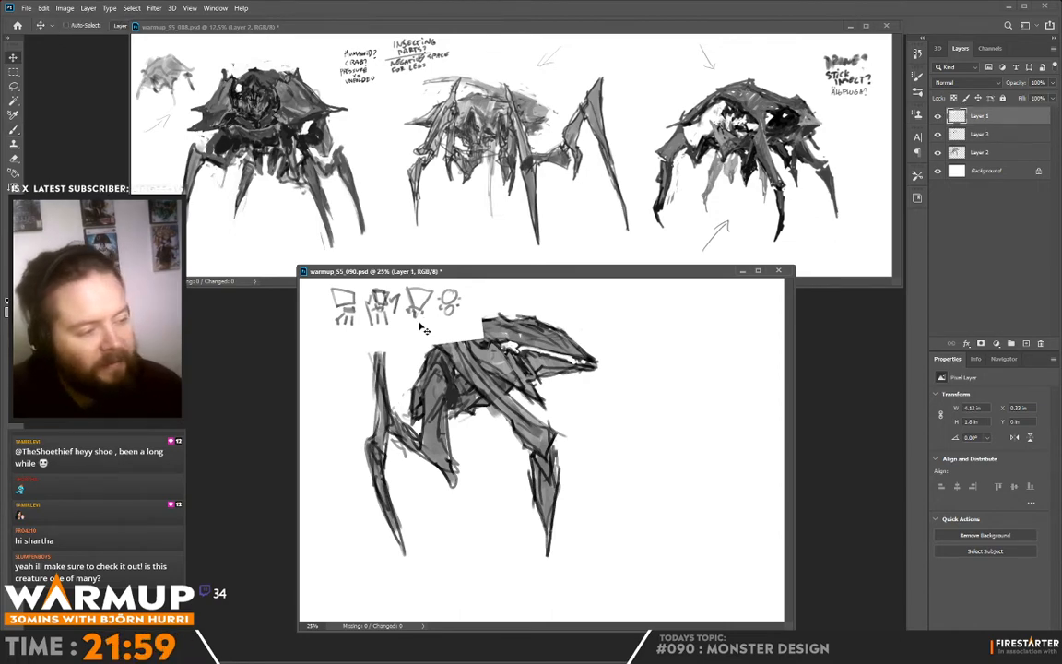
{"action": "mouse_move", "coordinate": [427, 340]}
{"action": "left_mouse_down"}
{"action": "mouse_move", "coordinate": [623, 366]}
{"action": "mouse_move", "coordinate": [718, 346]}
{"action": "left_mouse_up"}
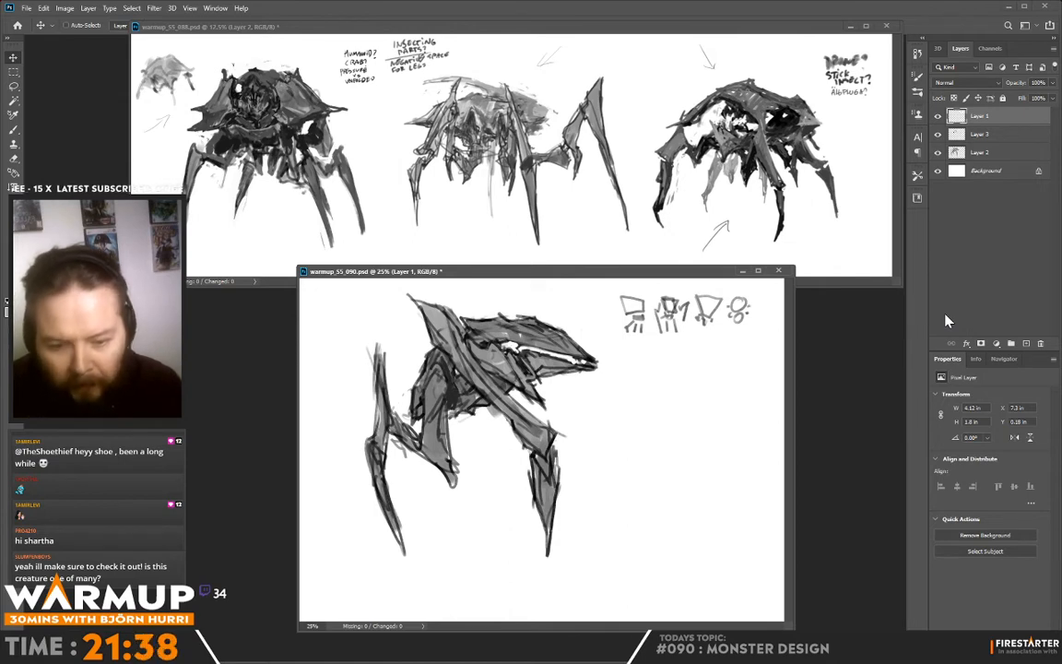
{"action": "left_click", "coordinate": [938, 115]}
{"action": "left_click", "coordinate": [979, 136]}
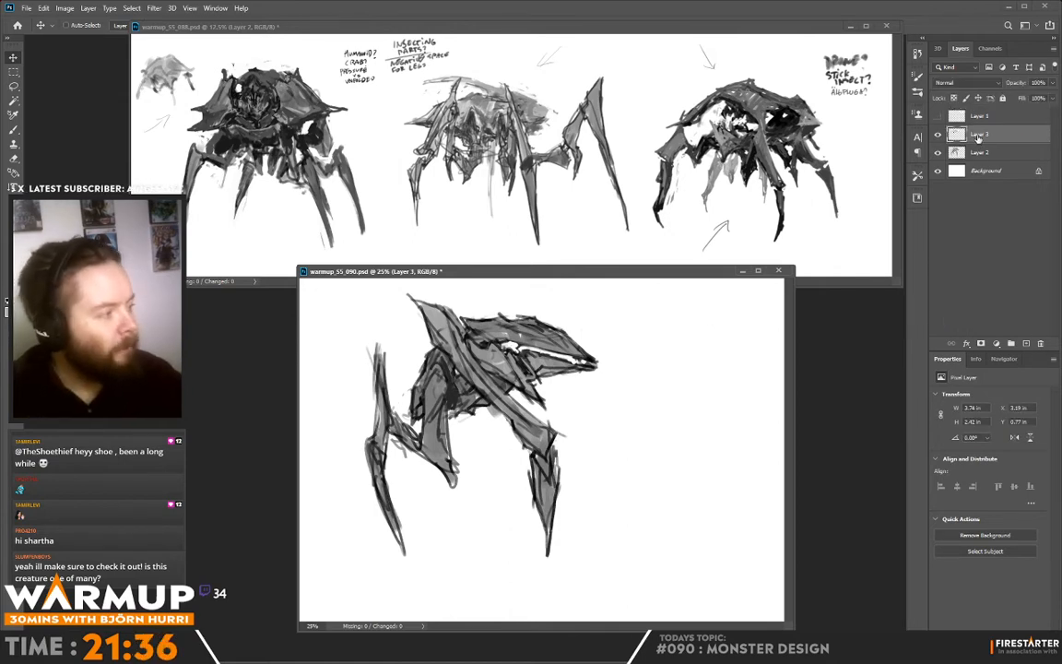
- Repaint the near leg's lower segment as a slimmer, longer spike with a darker edge and sharpen its knee joint
{"action": "key", "text": "b"}
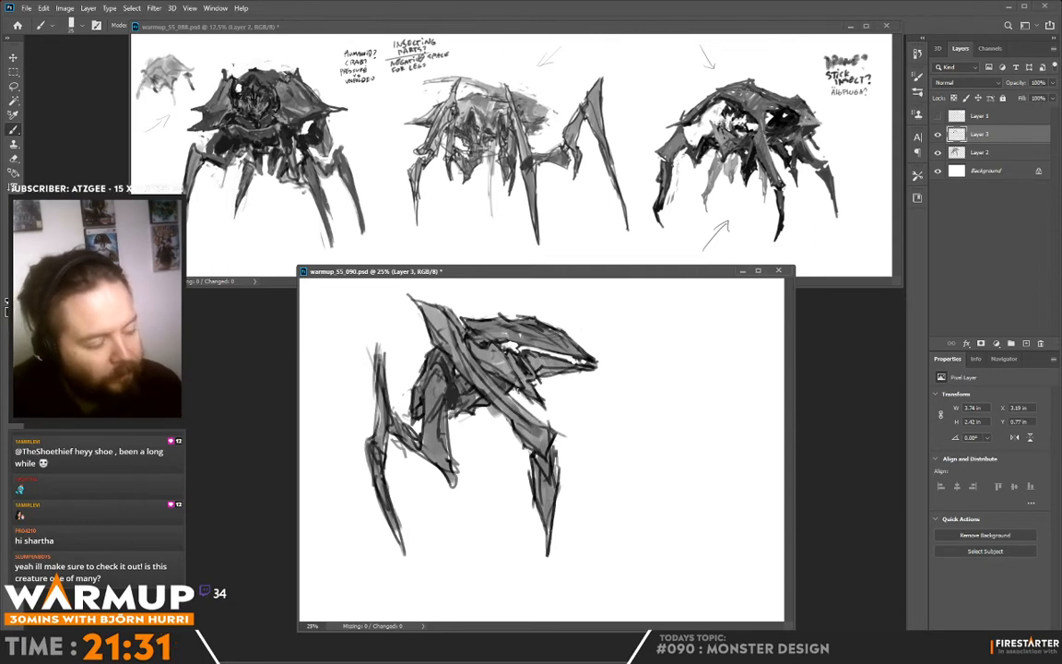
{"action": "key", "text": "e"}
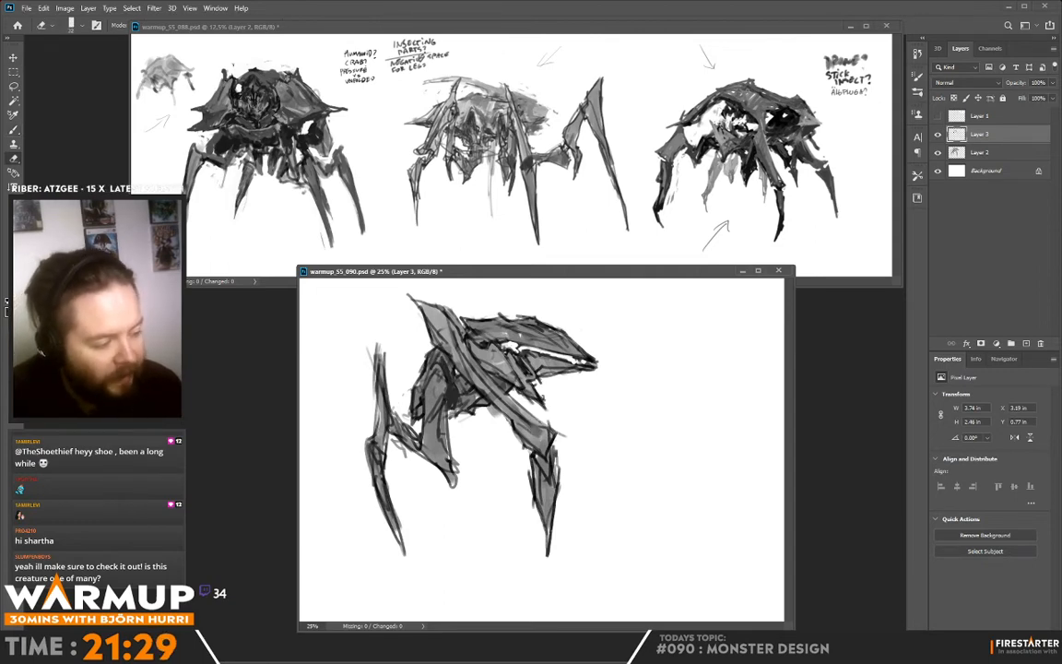
{"action": "key", "text": "b"}
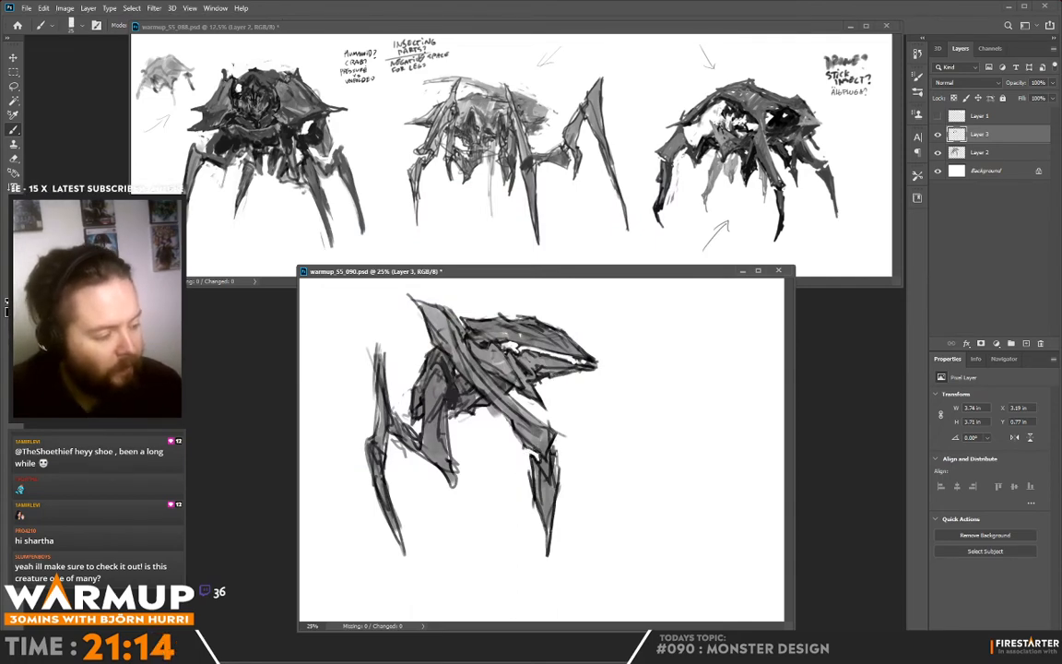
{"action": "left_click_drag", "start_coordinate": [553, 450], "coordinate": [546, 570]}
{"action": "key", "text": "x"}
{"action": "left_click", "coordinate": [548, 538], "text": "alt"}
{"action": "mouse_move", "coordinate": [544, 519]}
{"action": "left_mouse_down"}
{"action": "mouse_move", "coordinate": [547, 544]}
{"action": "mouse_move", "coordinate": [553, 529]}
{"action": "left_mouse_up"}
{"action": "left_click_drag", "start_coordinate": [387, 509], "coordinate": [399, 540]}
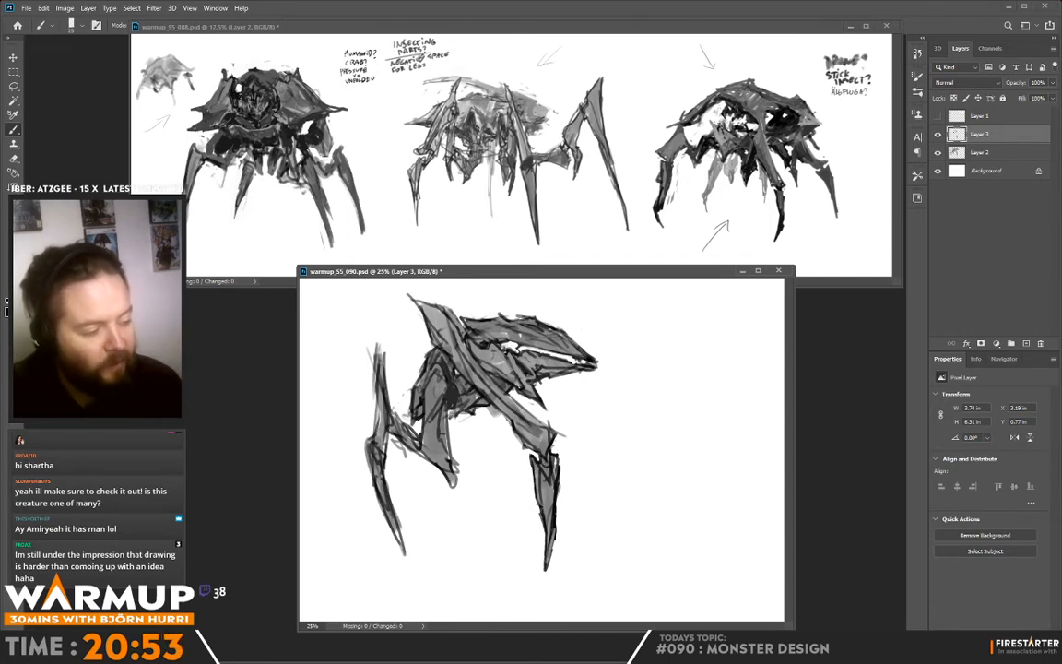
{"action": "mouse_move", "coordinate": [548, 425]}
{"action": "left_mouse_down"}
{"action": "mouse_move", "coordinate": [566, 429]}
{"action": "mouse_move", "coordinate": [552, 445]}
{"action": "left_mouse_up"}
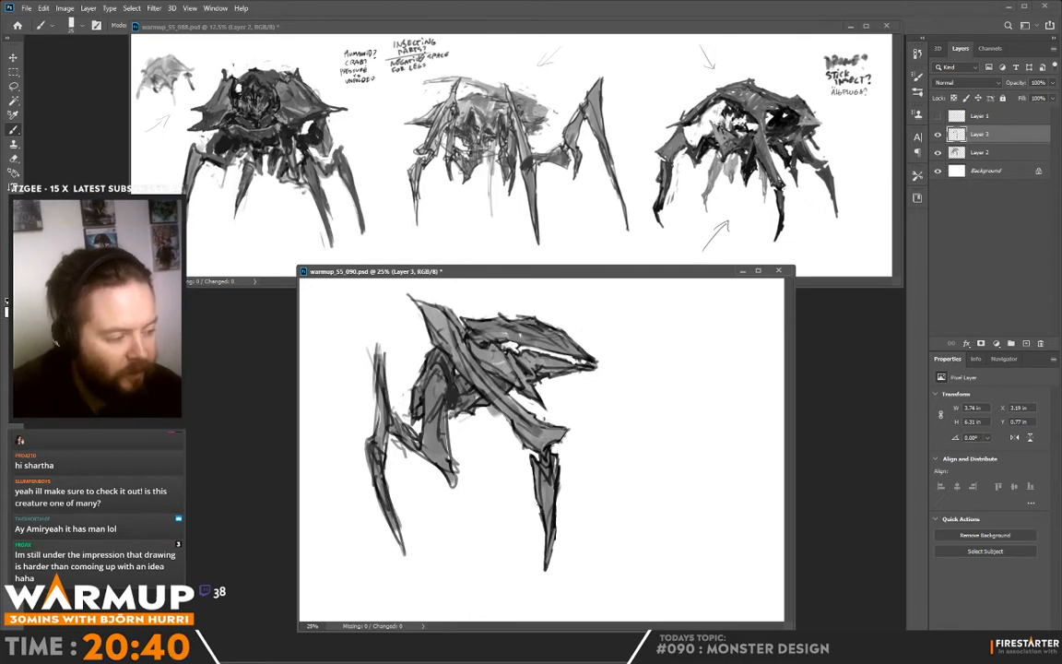
{"action": "mouse_move", "coordinate": [700, 334]}
{"action": "left_mouse_down"}
{"action": "mouse_move", "coordinate": [664, 409]}
{"action": "mouse_move", "coordinate": [707, 326]}
{"action": "mouse_move", "coordinate": [629, 370]}
{"action": "mouse_move", "coordinate": [705, 428]}
{"action": "mouse_move", "coordinate": [642, 352]}
{"action": "left_mouse_up"}
{"action": "key", "text": "ctrl+z"}
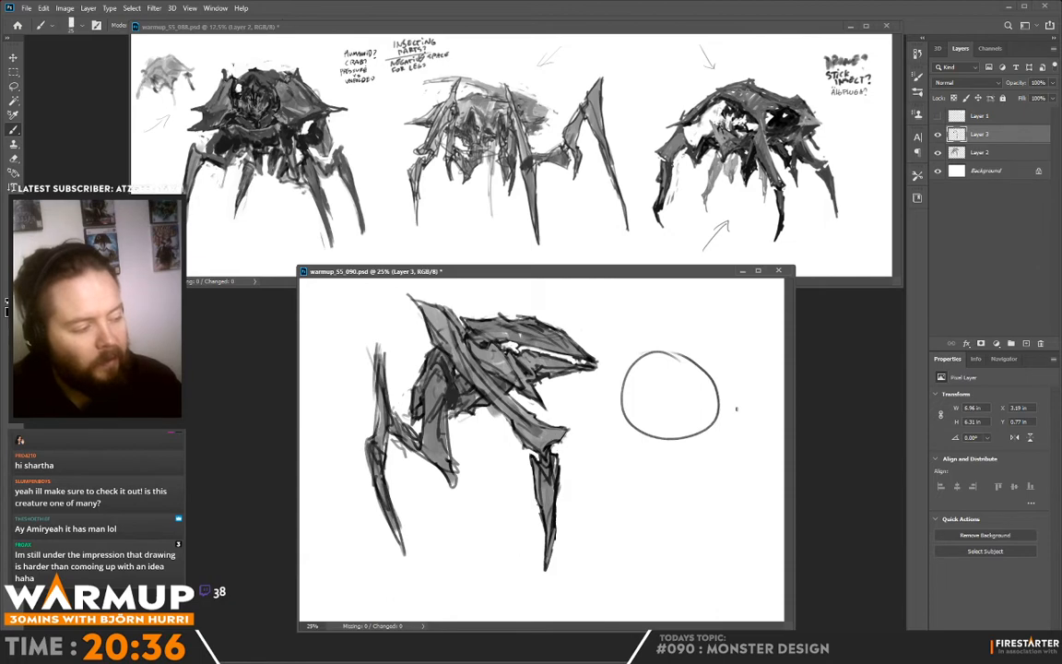
{"action": "key", "text": "ctrl+z"}
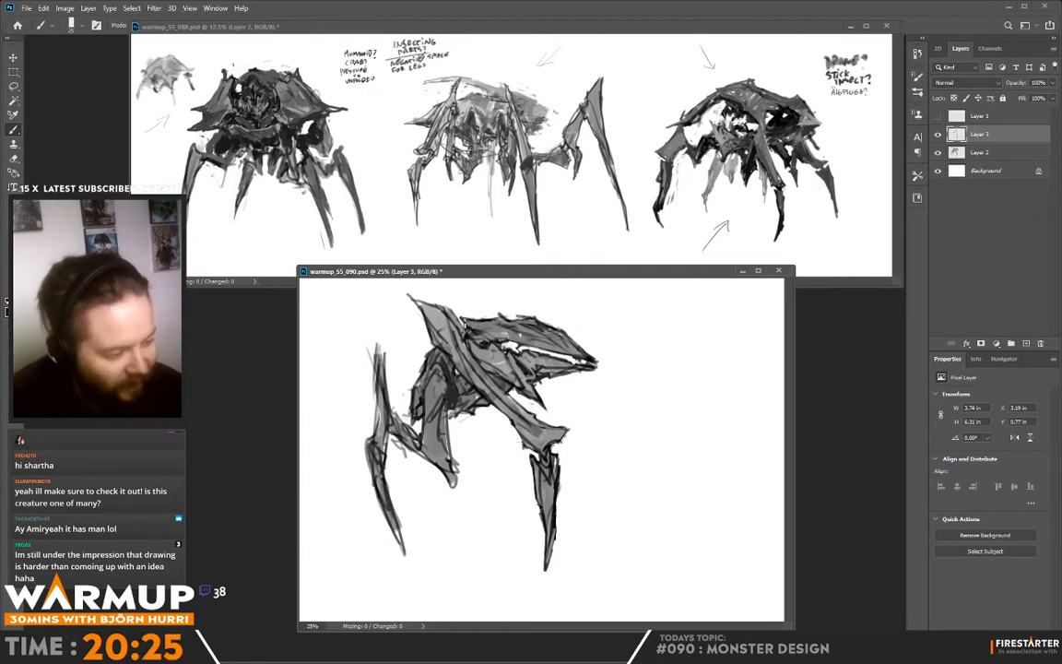
- Sample grey from the near leg's shoulder plate, repaint its surface and pointed tip, and add small spikes along its upper edge
{"action": "left_click", "coordinate": [450, 350], "text": "alt"}
{"action": "left_click_drag", "start_coordinate": [432, 329], "coordinate": [441, 339]}
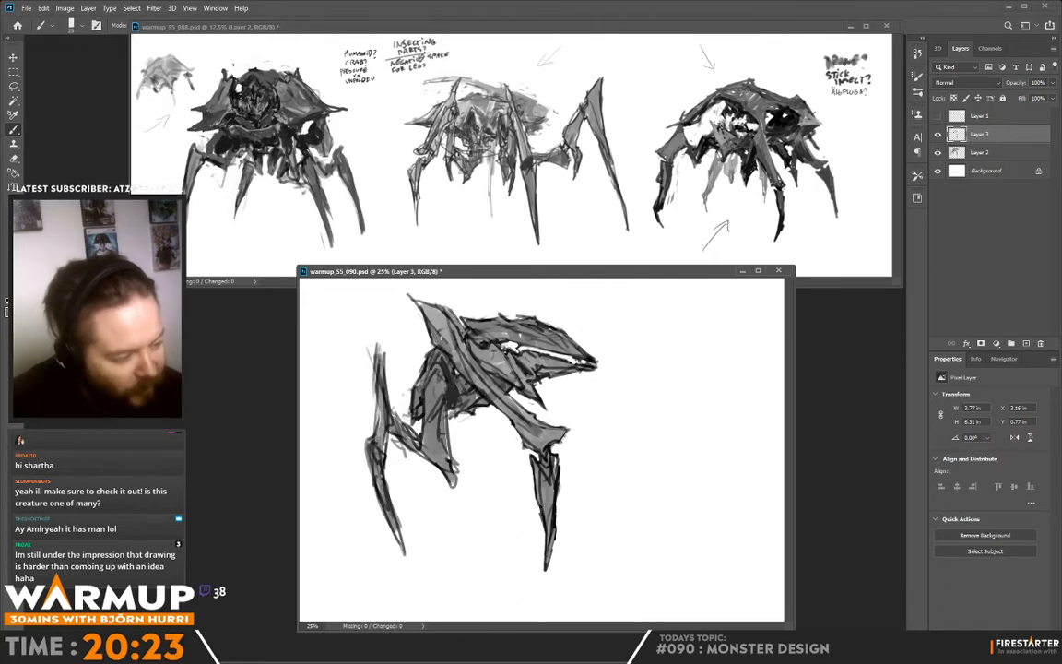
{"action": "key", "text": "alt"}
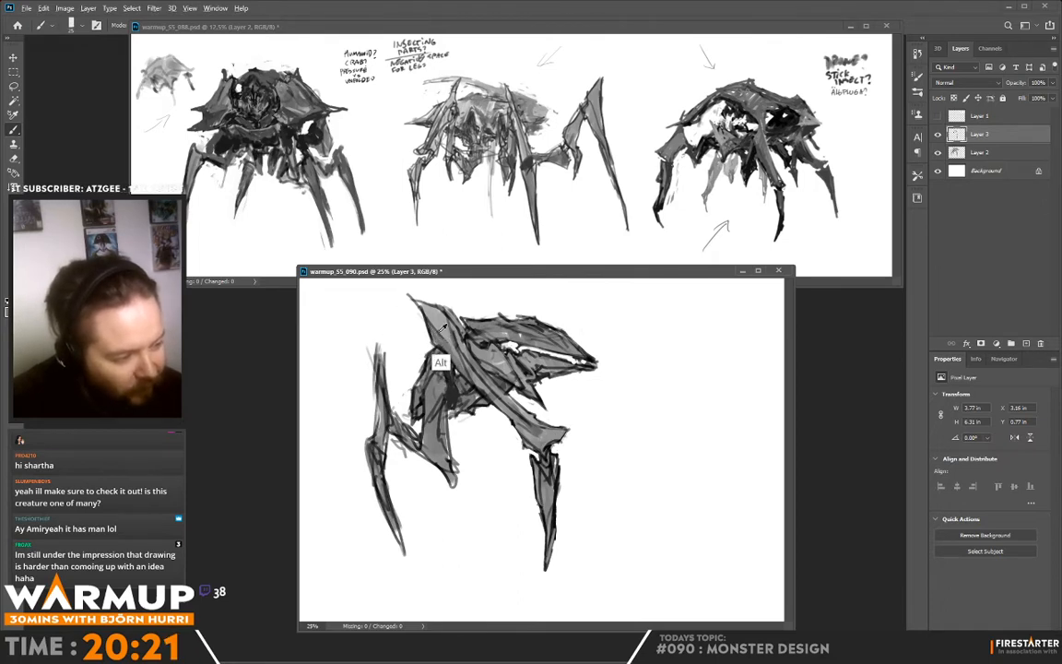
{"action": "left_click", "coordinate": [431, 332], "text": "alt"}
{"action": "mouse_move", "coordinate": [422, 309]}
{"action": "left_mouse_down"}
{"action": "mouse_move", "coordinate": [470, 381]}
{"action": "mouse_move", "coordinate": [427, 315]}
{"action": "mouse_move", "coordinate": [440, 313]}
{"action": "mouse_move", "coordinate": [404, 291]}
{"action": "mouse_move", "coordinate": [422, 305]}
{"action": "left_mouse_up"}
{"action": "left_click", "coordinate": [417, 302], "text": "alt"}
{"action": "left_click", "coordinate": [425, 301], "text": "alt"}
{"action": "left_click", "coordinate": [422, 309], "text": "alt"}
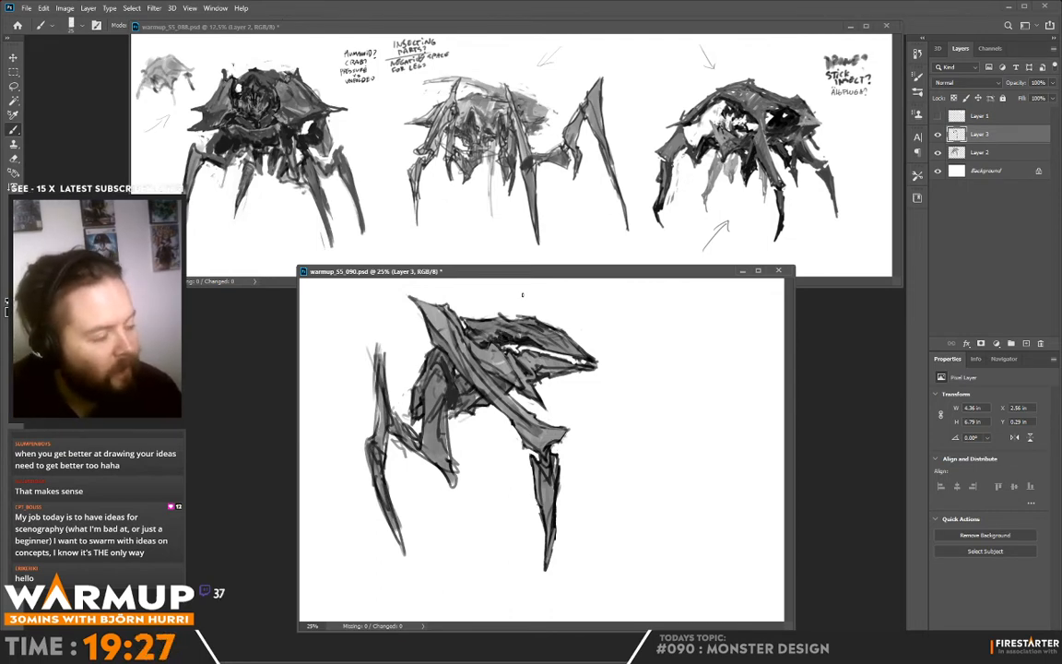
{"action": "left_click", "coordinate": [460, 307], "text": "alt"}
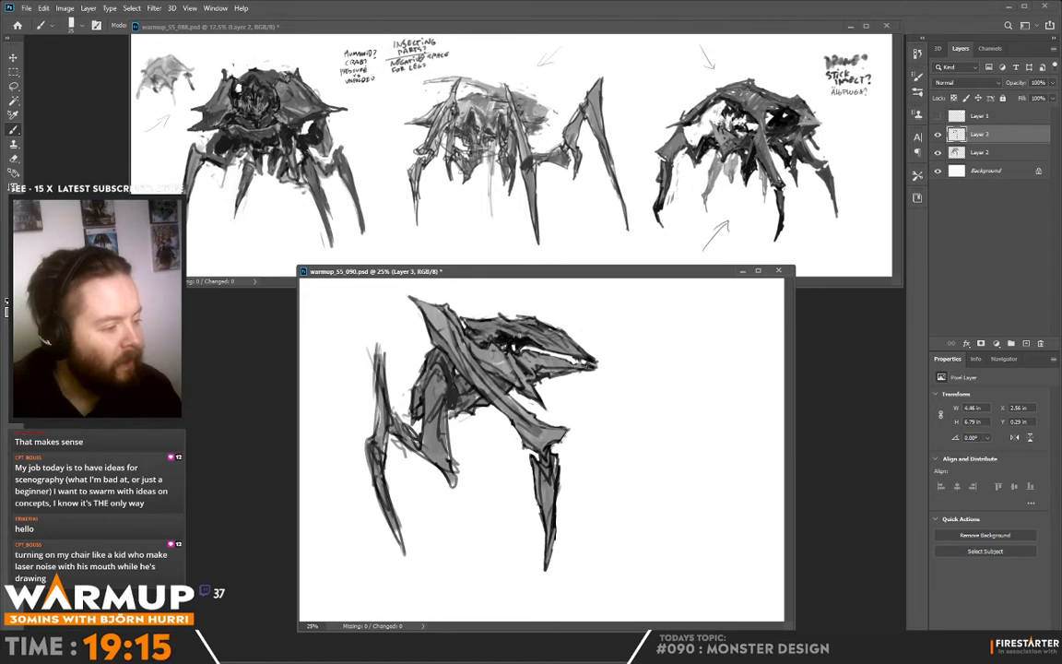
- Refine the shell's pointed front tip and add jagged bumps and dark lines along its top edge
{"action": "left_click", "coordinate": [583, 368], "text": "alt"}
{"action": "left_click_drag", "start_coordinate": [593, 367], "coordinate": [585, 366]}
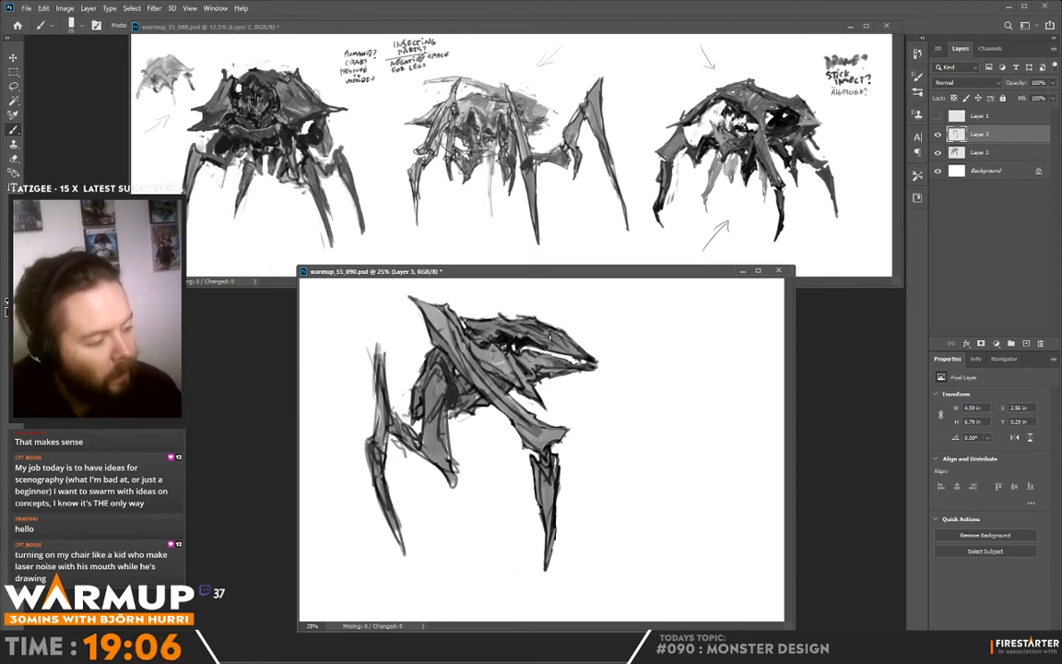
{"action": "left_click_drag", "start_coordinate": [499, 311], "coordinate": [574, 346]}
{"action": "left_click_drag", "start_coordinate": [504, 315], "coordinate": [573, 333]}
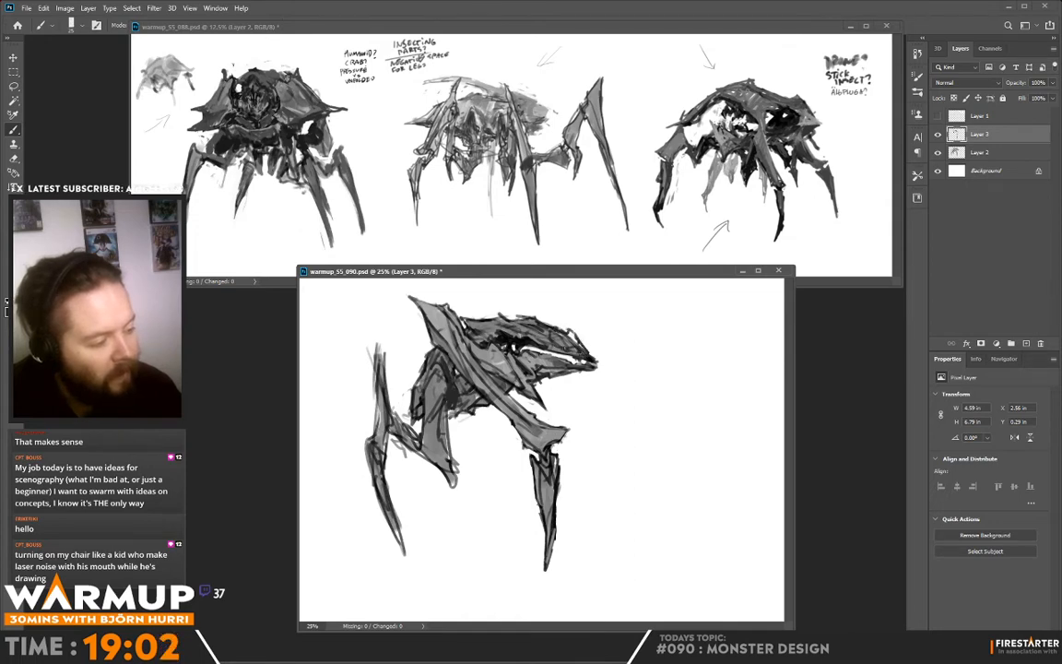
{"action": "left_click", "coordinate": [595, 323], "text": "alt"}
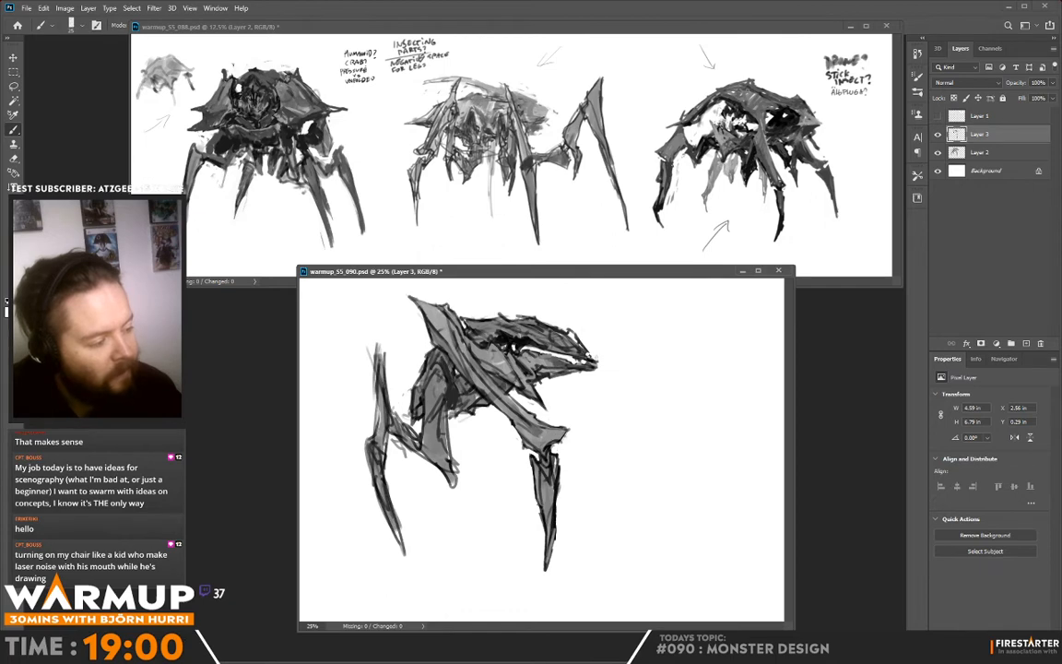
{"action": "left_click", "coordinate": [577, 332], "text": "alt"}
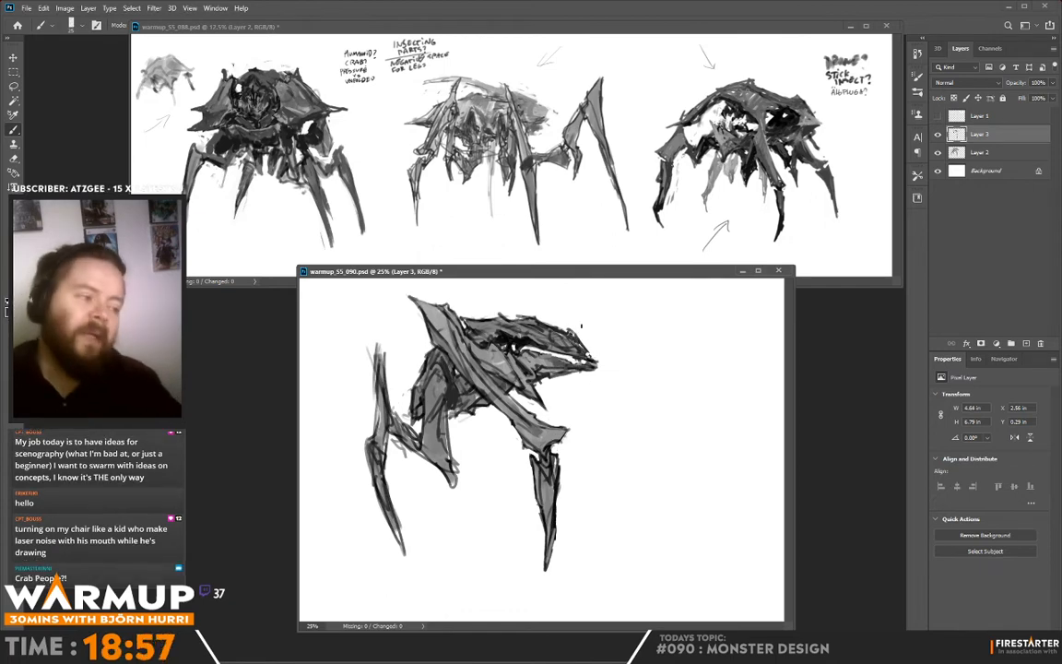
{"action": "left_click", "coordinate": [513, 310], "text": "alt"}
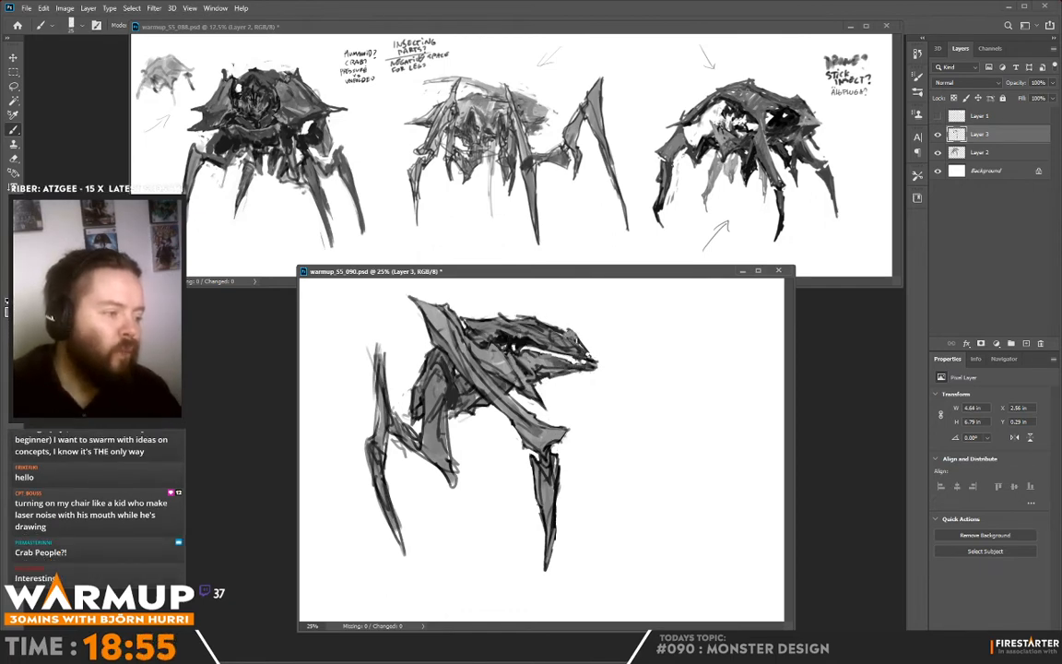
{"action": "left_click", "coordinate": [517, 307], "text": "alt"}
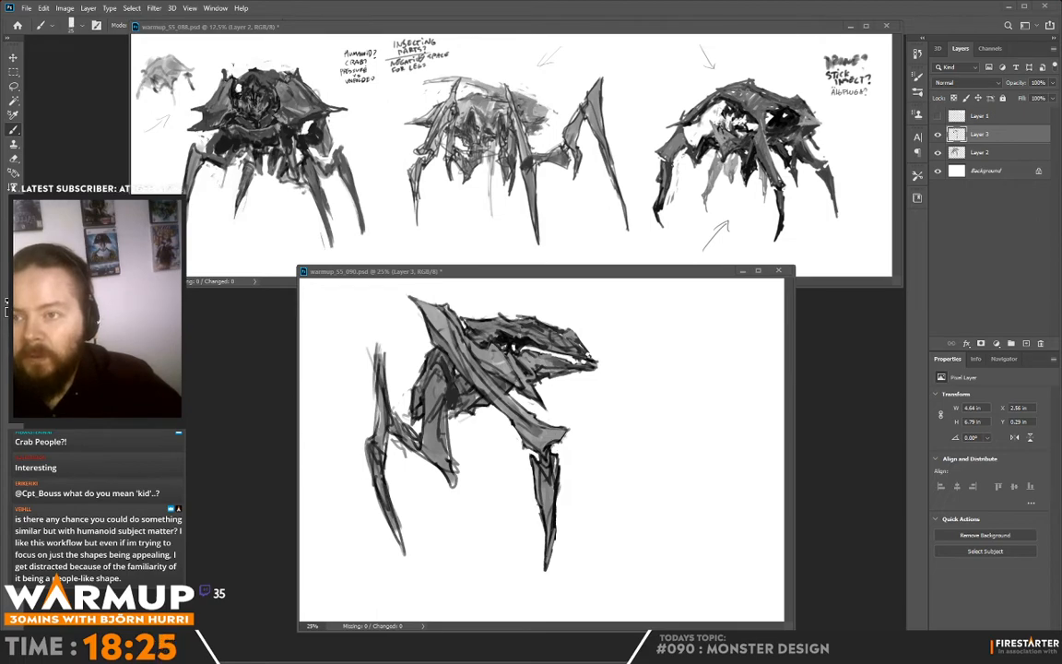
- Switch to the browser's dieselpunk image results and open five of the first-row designs in separate tabs
{"action": "key", "text": "alt+Tab"}
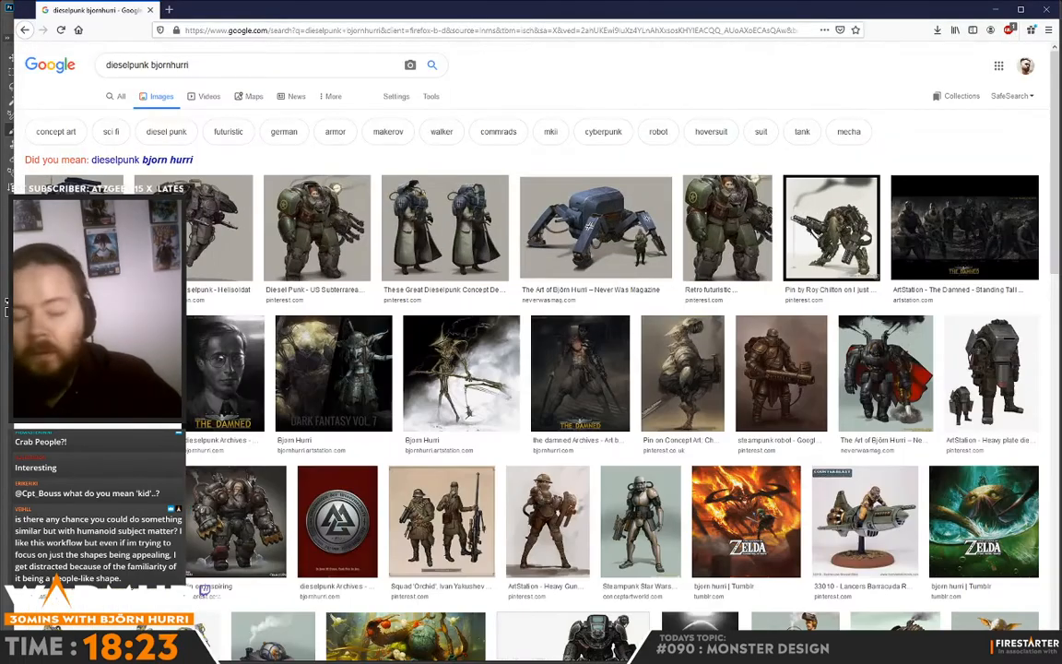
{"action": "middle_click", "coordinate": [221, 228]}
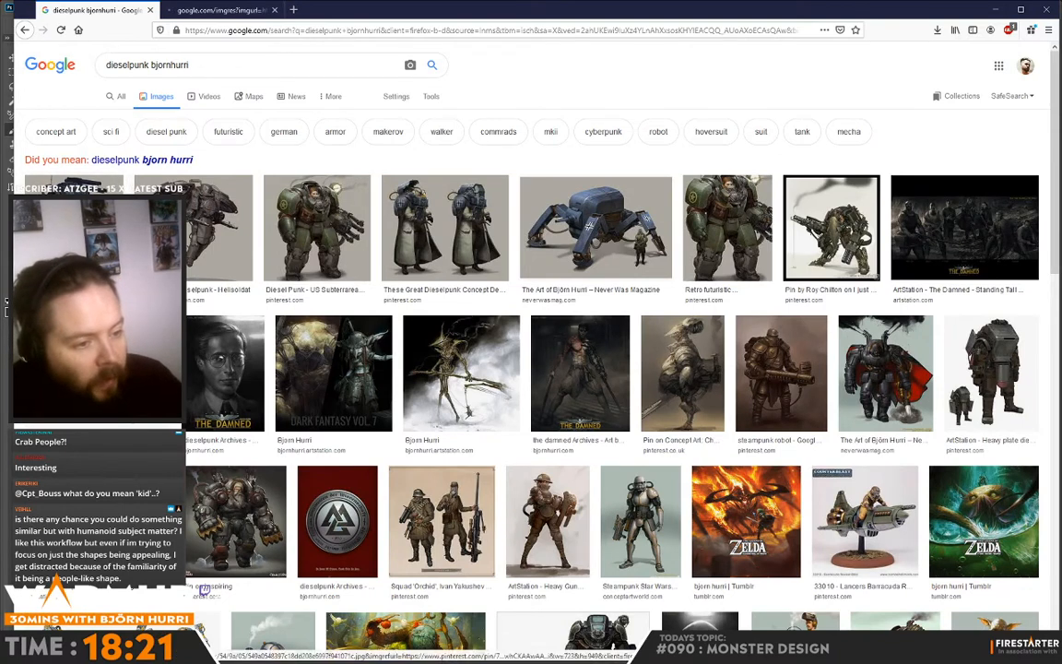
{"action": "middle_click", "coordinate": [316, 228]}
{"action": "middle_click", "coordinate": [445, 228]}
{"action": "middle_click", "coordinate": [586, 221]}
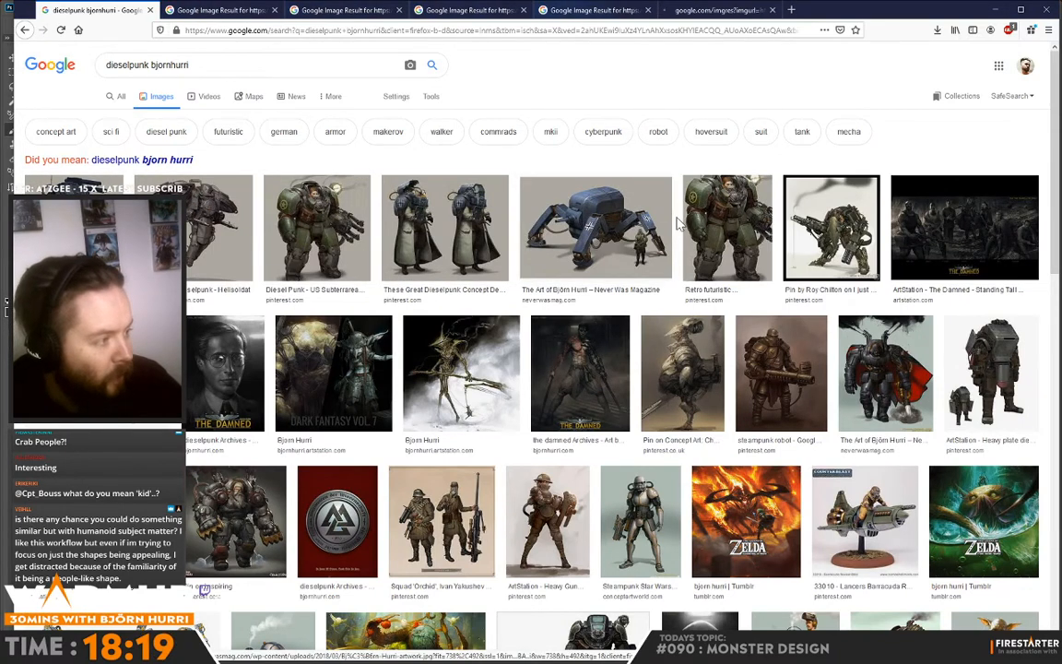
{"action": "middle_click", "coordinate": [727, 226]}
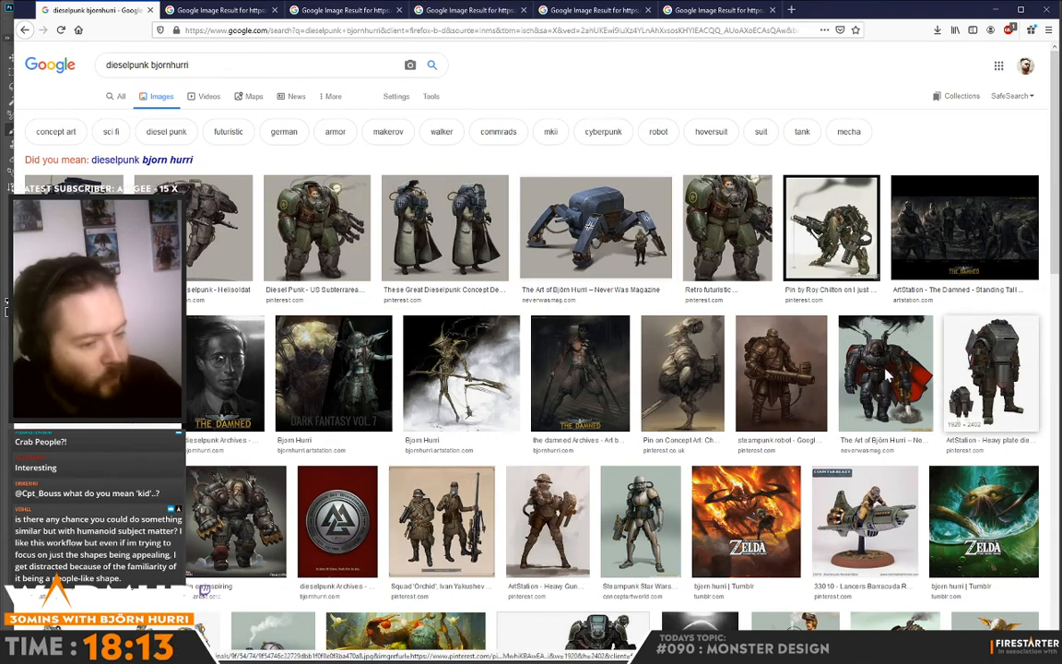
- Examine the opened dieselpunk armour suits, coated squad officer and four-legged walker, and return to the monster sketch in Photoshop
{"action": "left_click", "coordinate": [243, 10]}
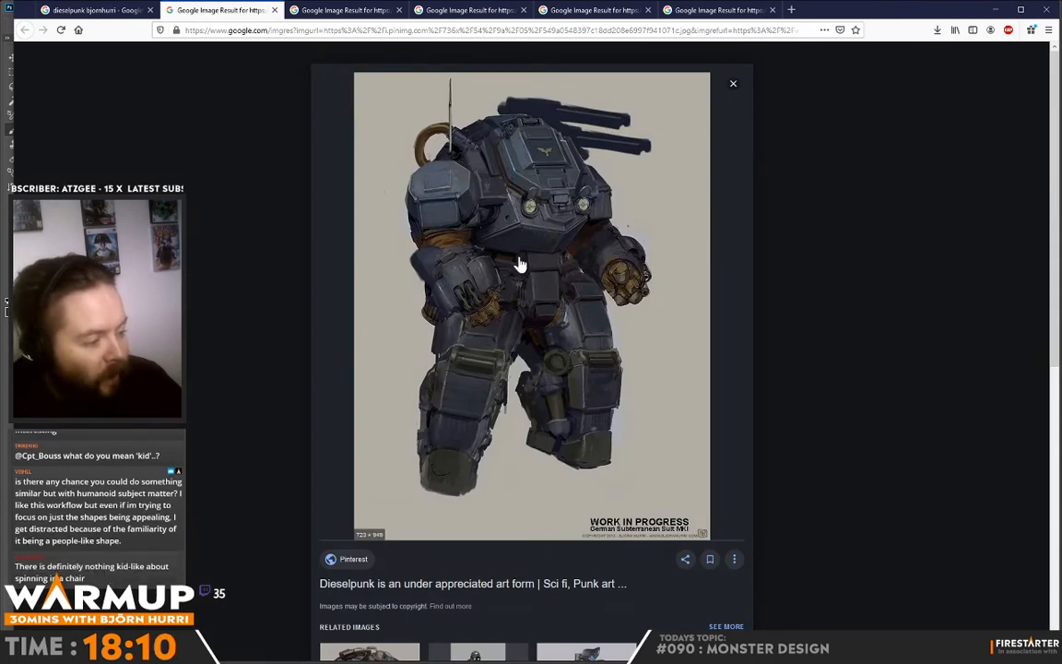
{"action": "left_click", "coordinate": [346, 11]}
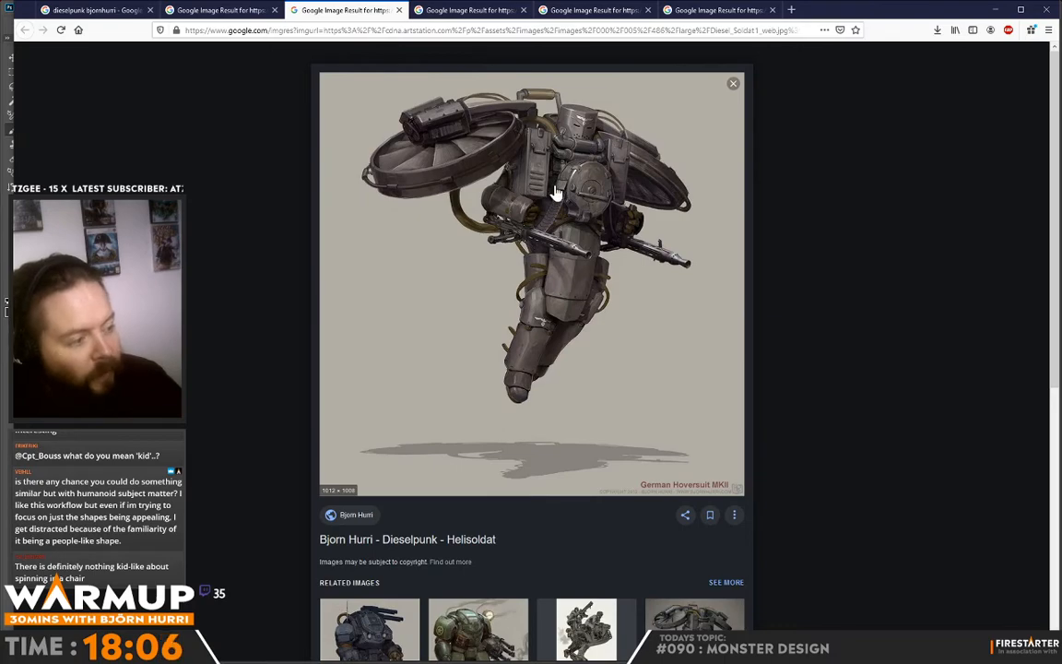
{"action": "scroll", "coordinate": [517, 341], "scroll_direction": "down", "scroll_amount": 3}
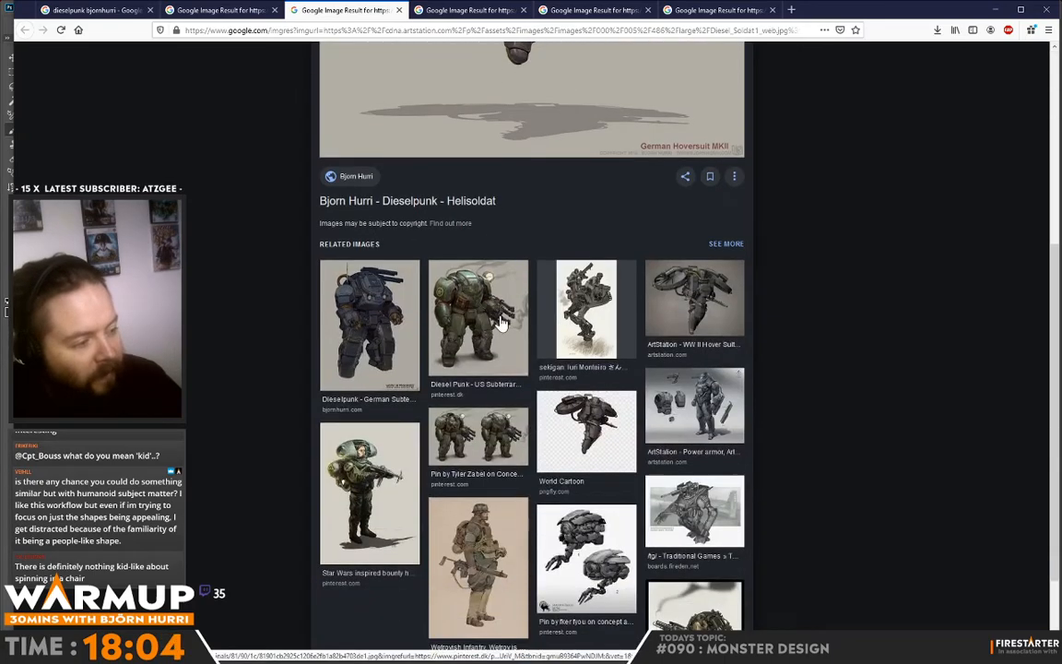
{"action": "scroll", "coordinate": [489, 307], "scroll_direction": "up", "scroll_amount": 3}
{"action": "left_click", "coordinate": [467, 10]}
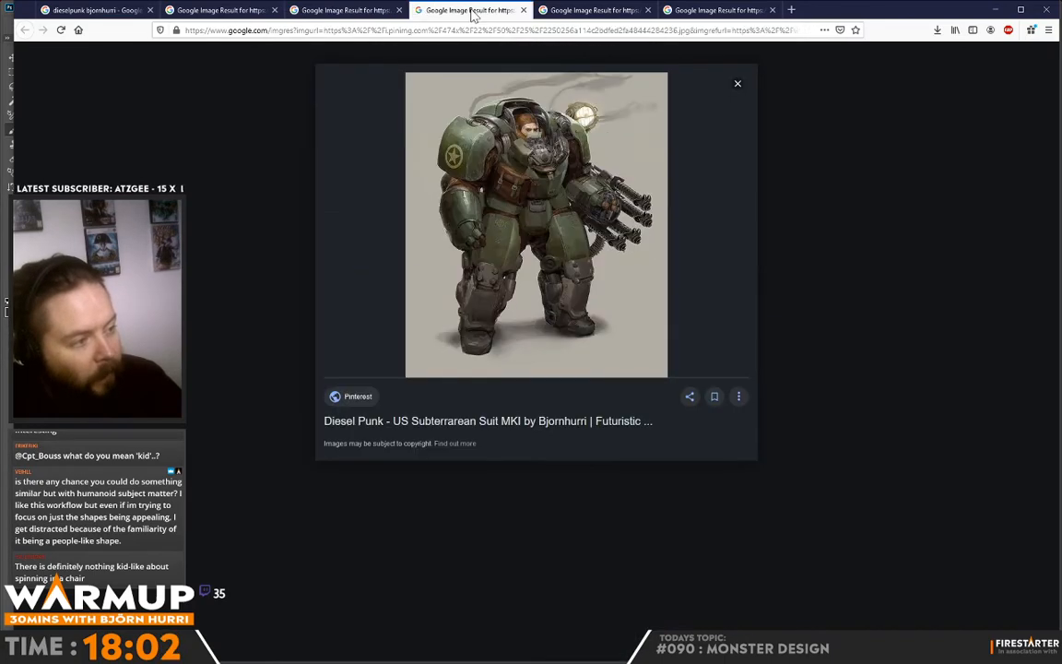
{"action": "left_click", "coordinate": [587, 10]}
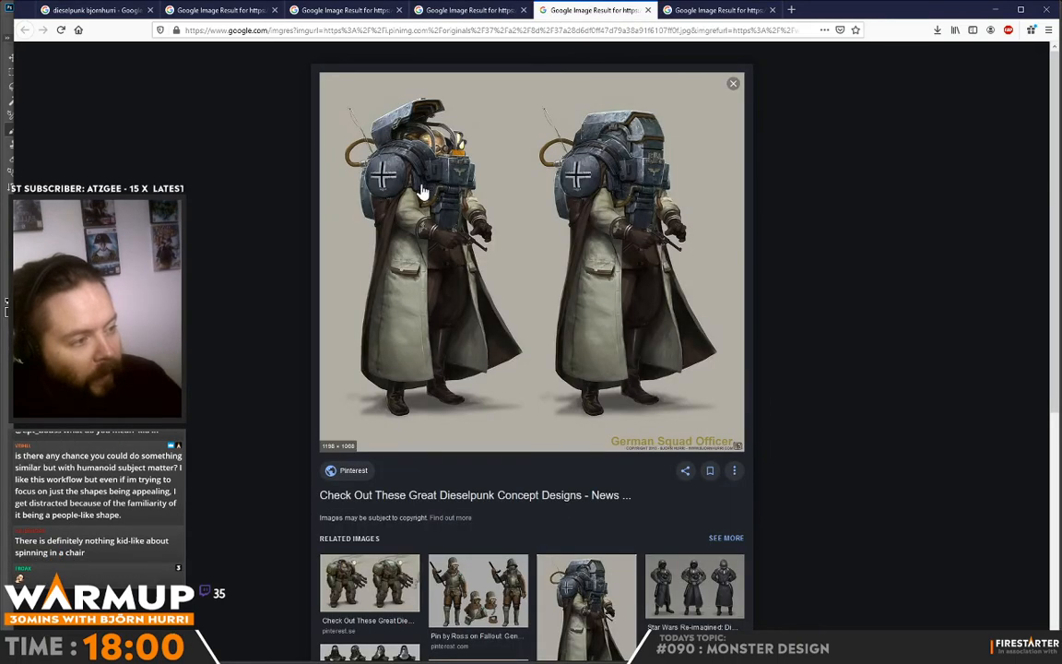
{"action": "scroll", "coordinate": [586, 278], "scroll_direction": "down", "scroll_amount": 2}
{"action": "scroll", "coordinate": [587, 279], "scroll_direction": "up", "scroll_amount": 2}
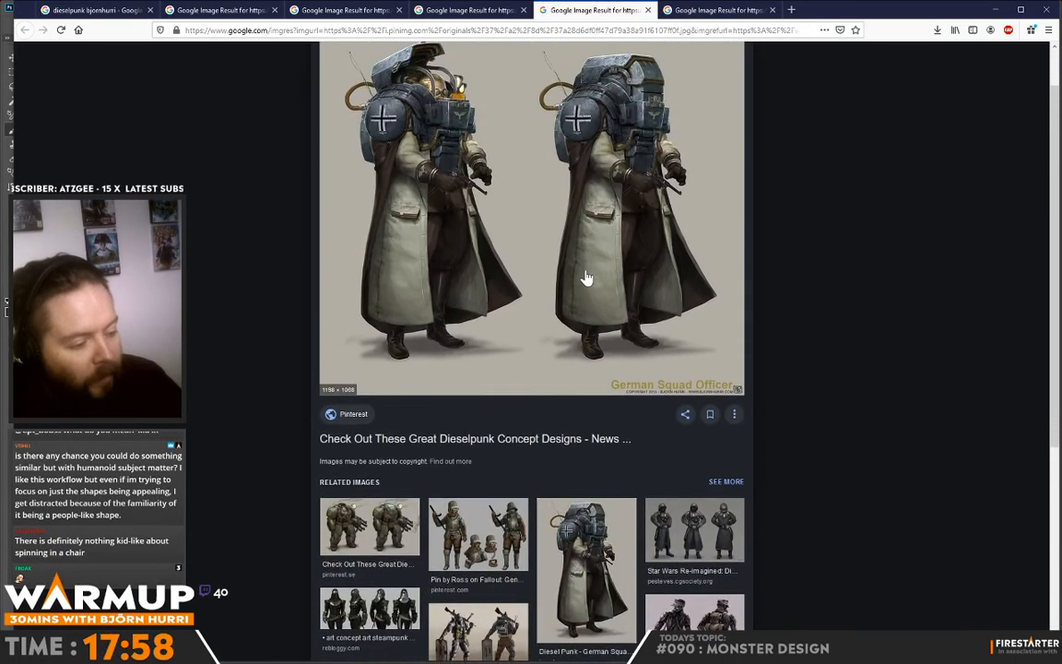
{"action": "left_click", "coordinate": [720, 11]}
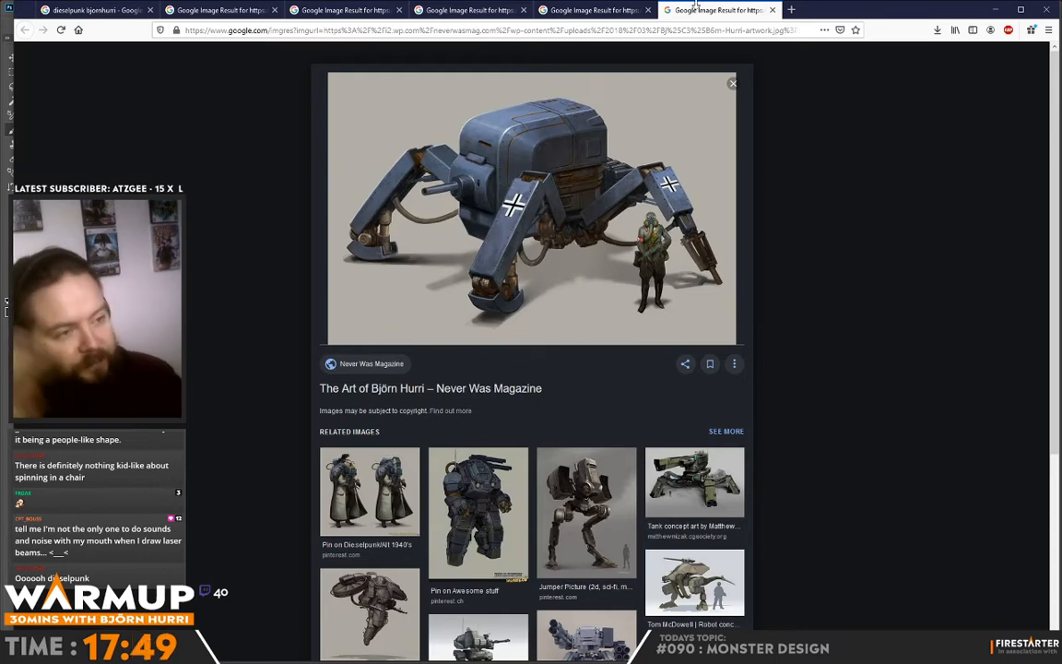
{"action": "left_click", "coordinate": [1001, 13]}
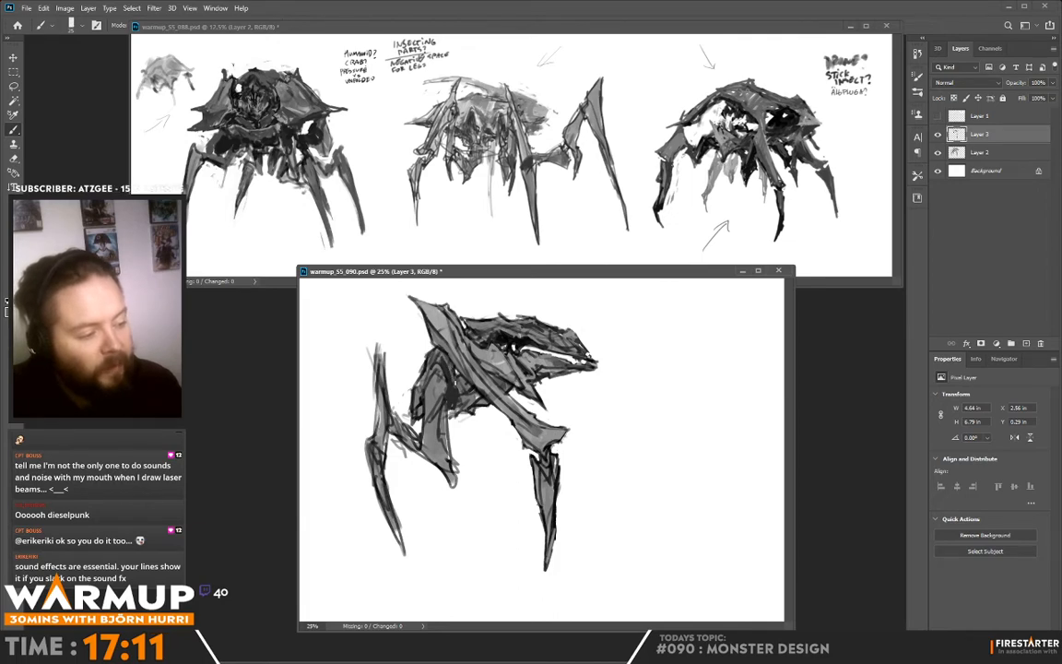
- Sample greys around the rear leg's upper segment and shade its joint with the body beneath the shoulder plate, darkening the gaps
{"action": "left_click", "coordinate": [452, 385], "text": "alt"}
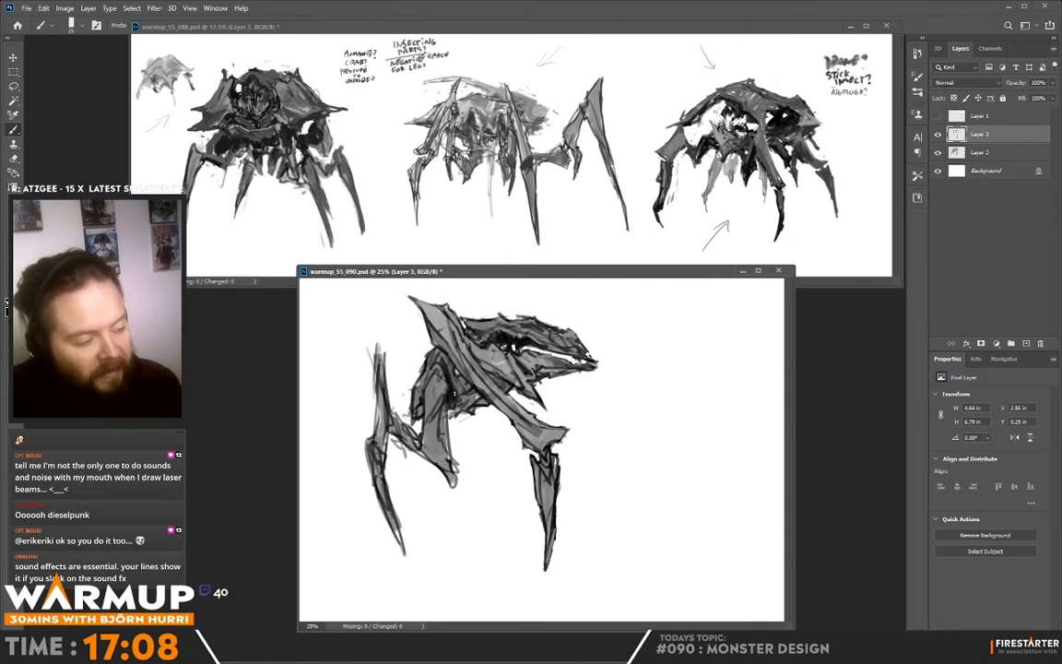
{"action": "left_click", "coordinate": [446, 353], "text": "alt"}
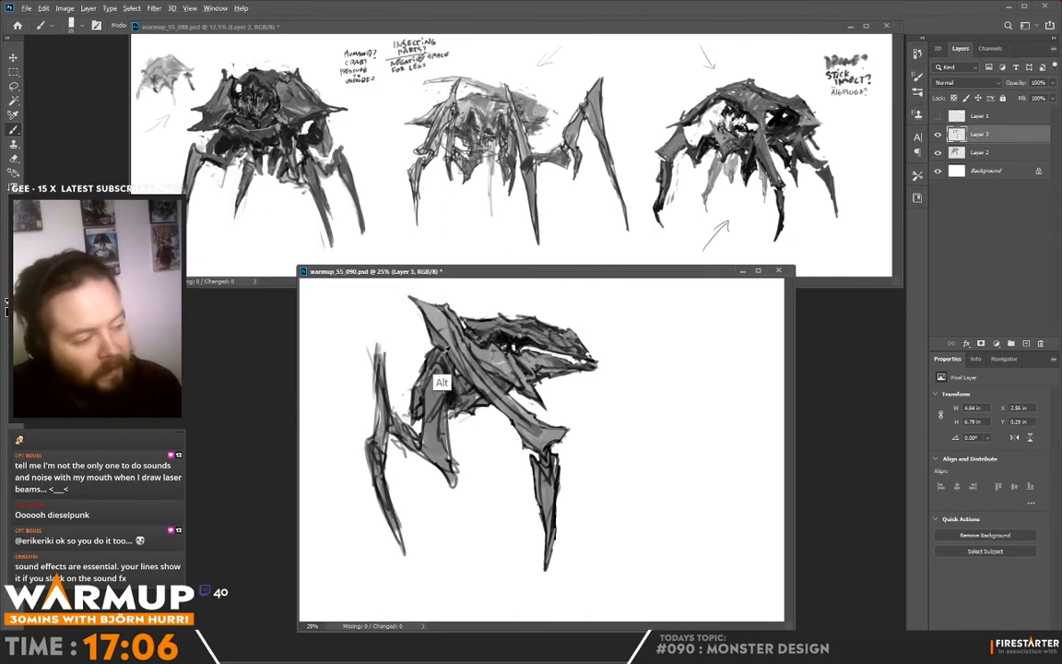
{"action": "left_click", "coordinate": [397, 319], "text": "alt"}
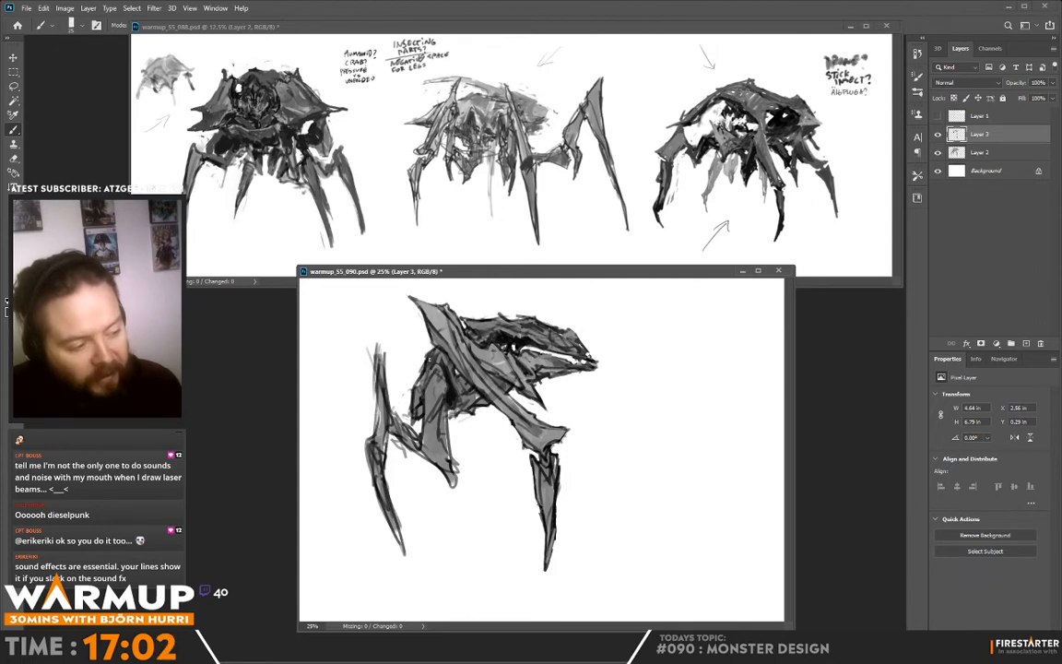
{"action": "left_click", "coordinate": [386, 318], "text": "alt"}
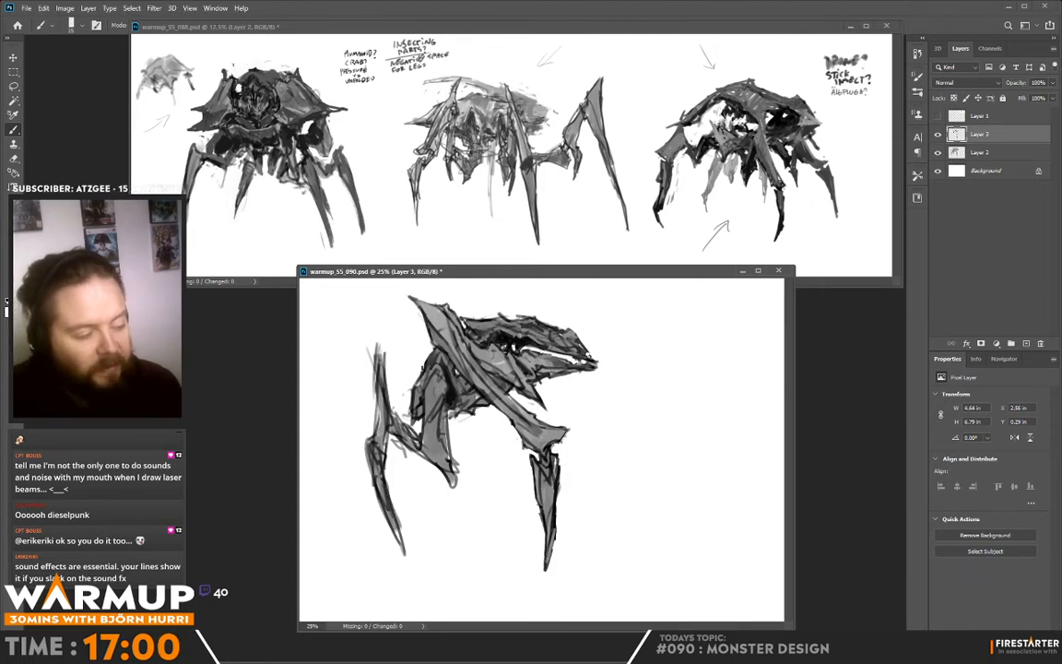
{"action": "left_click", "coordinate": [394, 313], "text": "alt"}
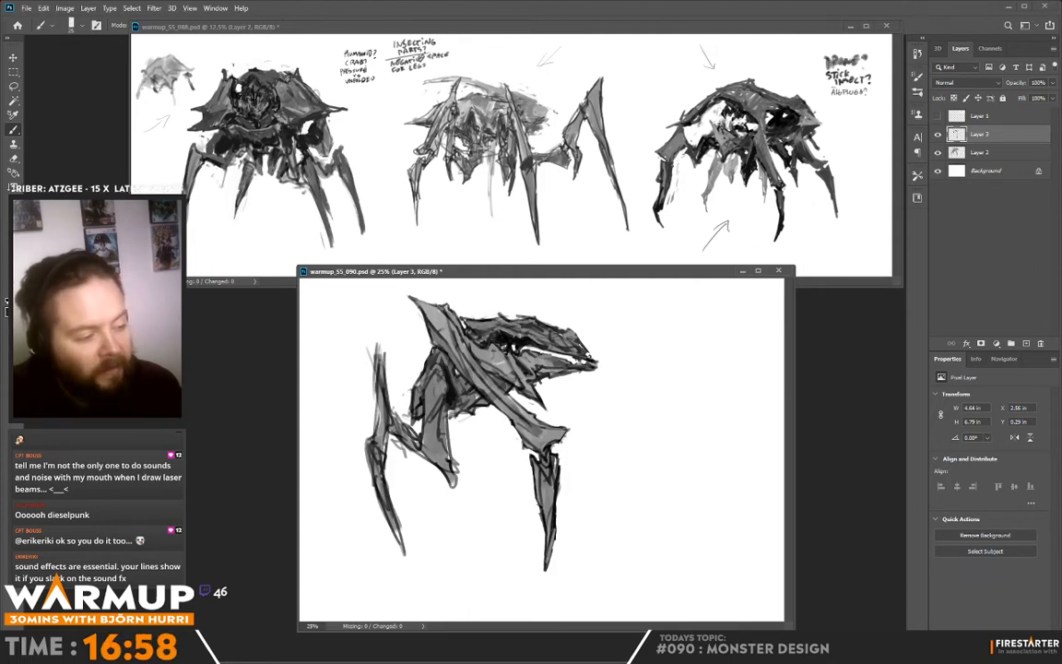
{"action": "left_click", "coordinate": [443, 365], "text": "alt"}
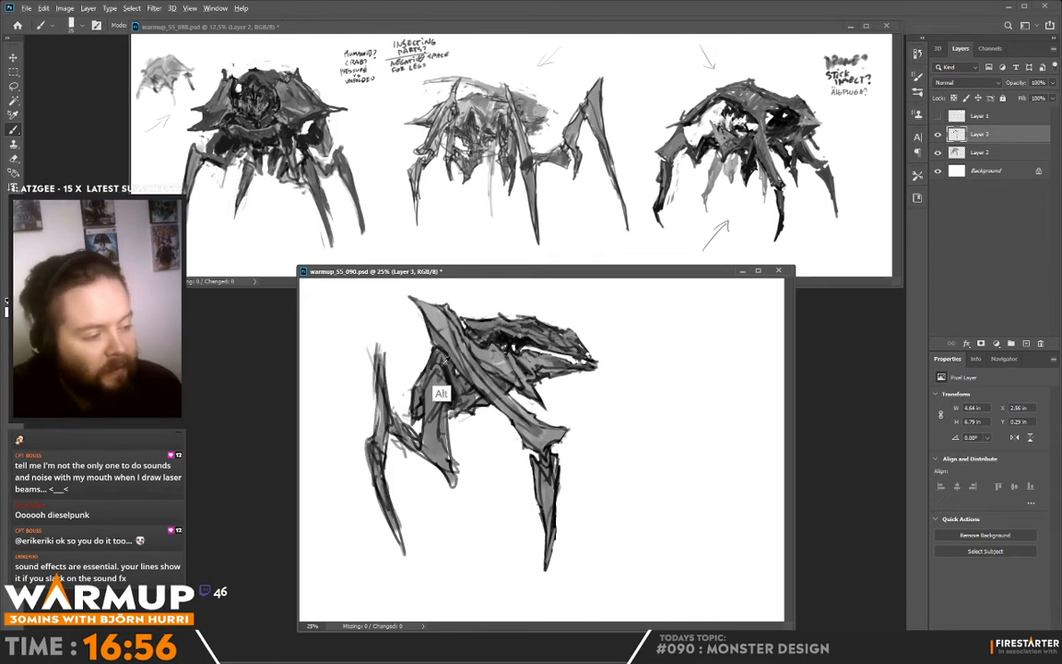
{"action": "left_click", "coordinate": [441, 365], "text": "alt"}
{"action": "left_click_drag", "start_coordinate": [444, 371], "coordinate": [450, 402]}
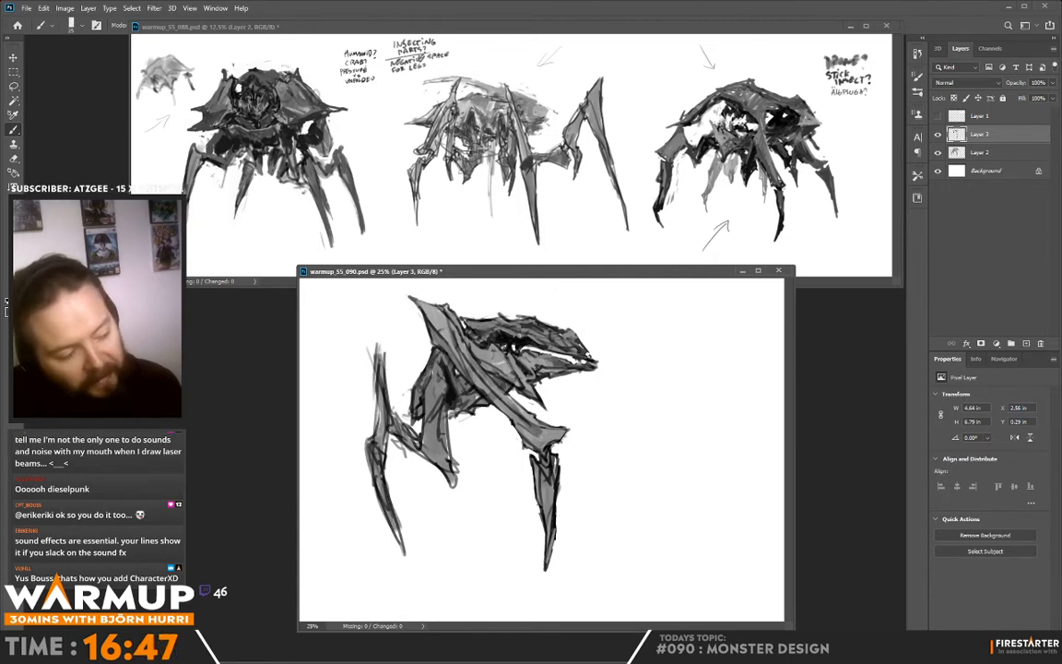
{"action": "key", "text": "alt"}
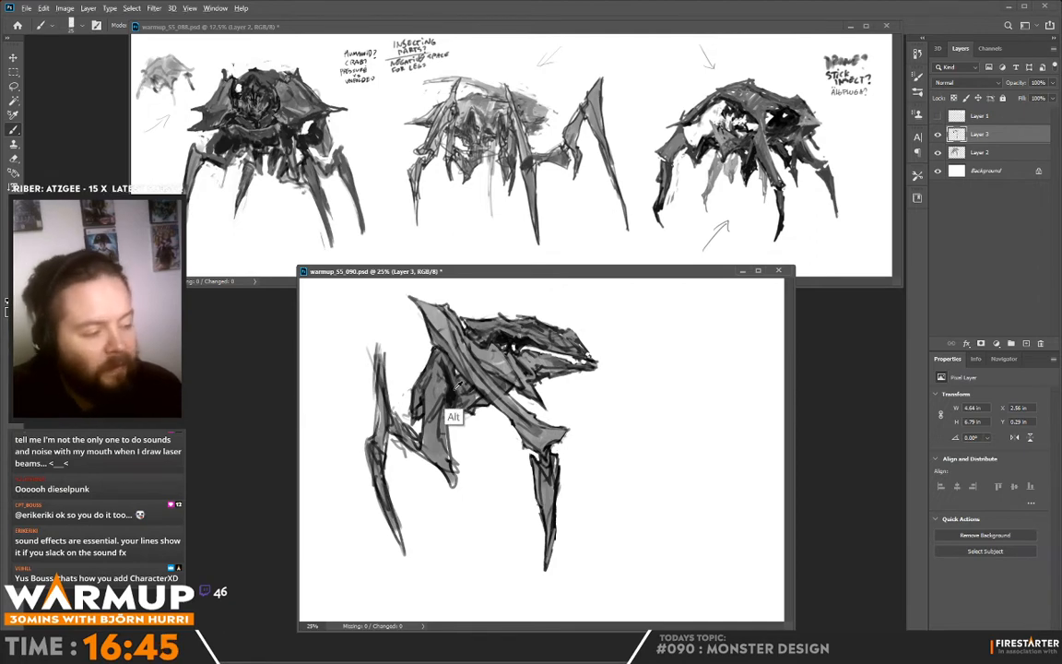
{"action": "left_click", "coordinate": [453, 396], "text": "alt"}
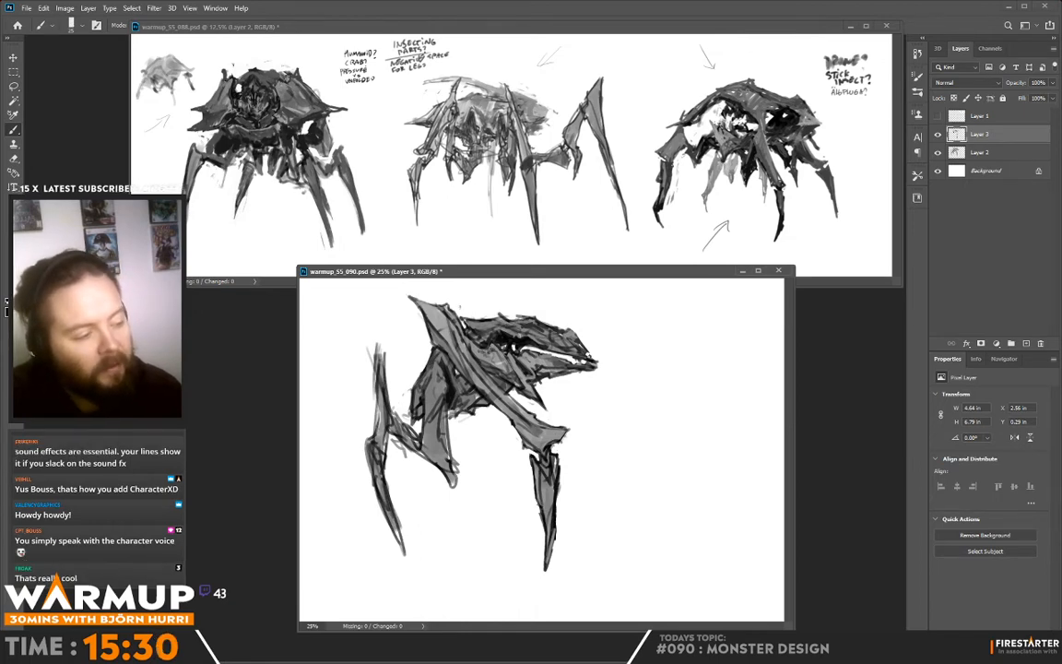
- Paint a second pointed spike just behind the shoulder plate's upper tip
{"action": "left_click_drag", "start_coordinate": [432, 293], "coordinate": [458, 314]}
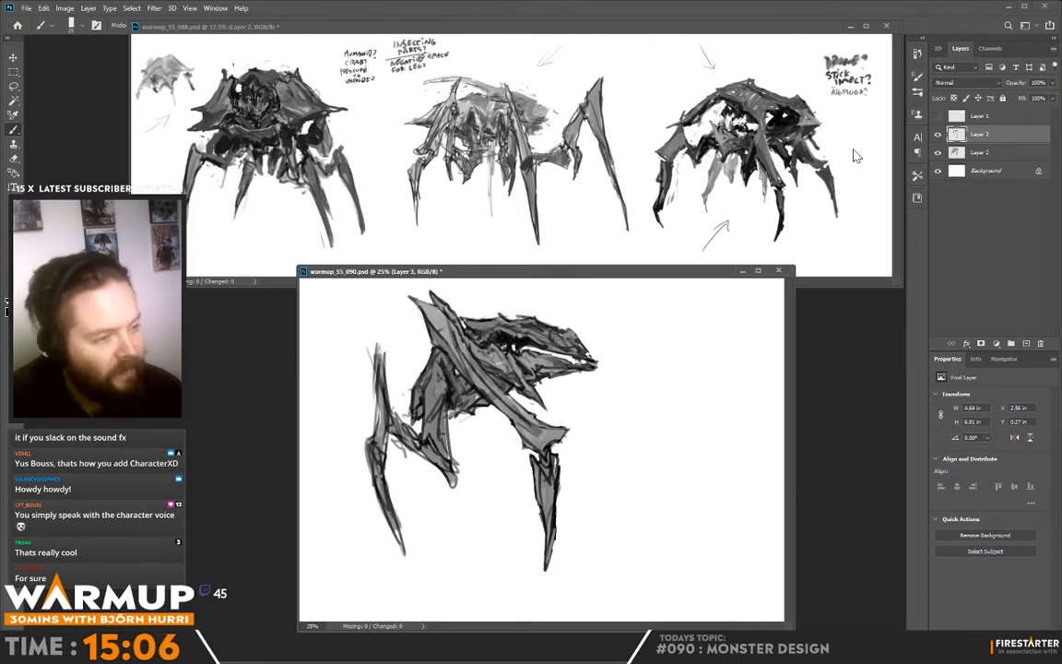
{"action": "mouse_move", "coordinate": [273, 44]}
{"action": "left_mouse_down"}
{"action": "mouse_move", "coordinate": [211, 39]}
{"action": "mouse_move", "coordinate": [323, 139]}
{"action": "mouse_move", "coordinate": [277, 43]}
{"action": "left_mouse_up"}
{"action": "key", "text": "ctrl+z"}
- Sharpen the rear leg's lower pointed tip, clean up the edge of its connecting segment, and repaint its tall upper spike
{"action": "left_click", "coordinate": [385, 386]}
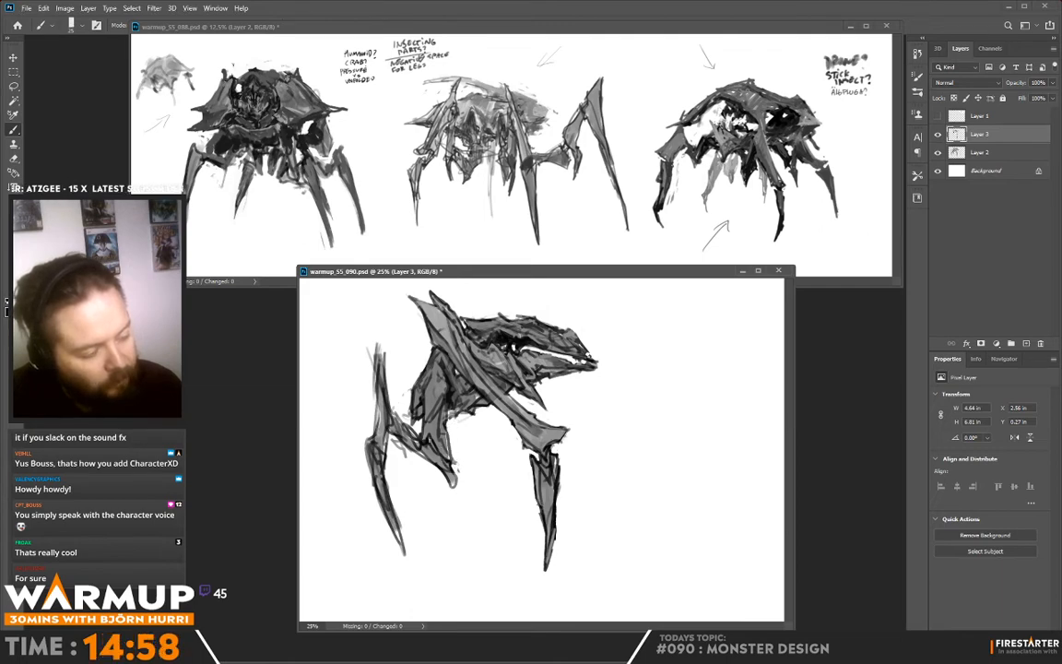
{"action": "key", "text": "alt"}
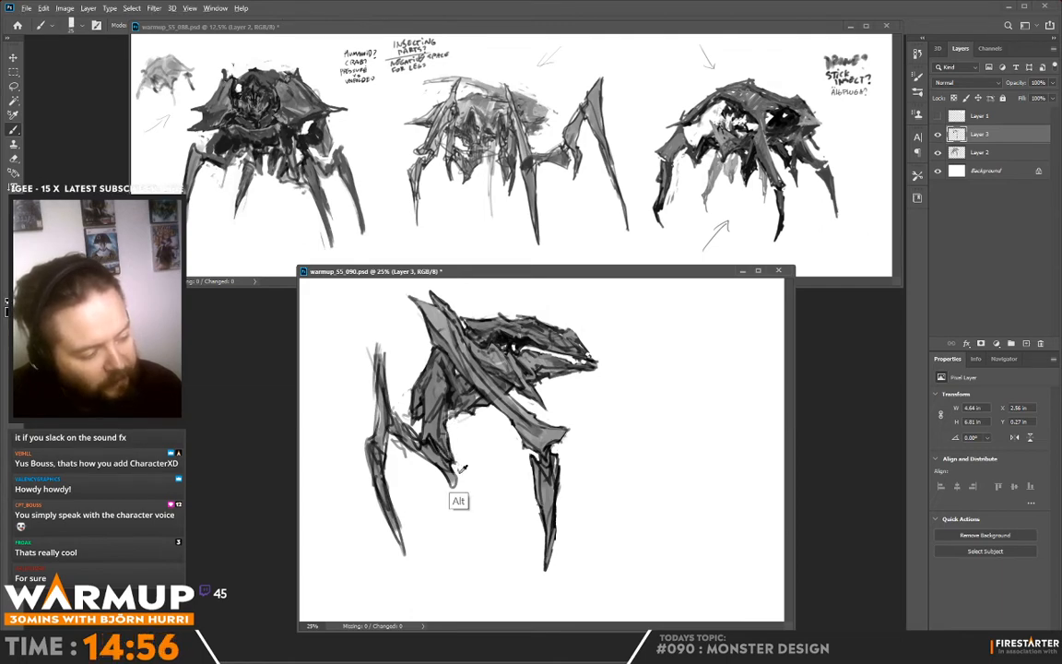
{"action": "left_click", "coordinate": [460, 472], "text": "alt"}
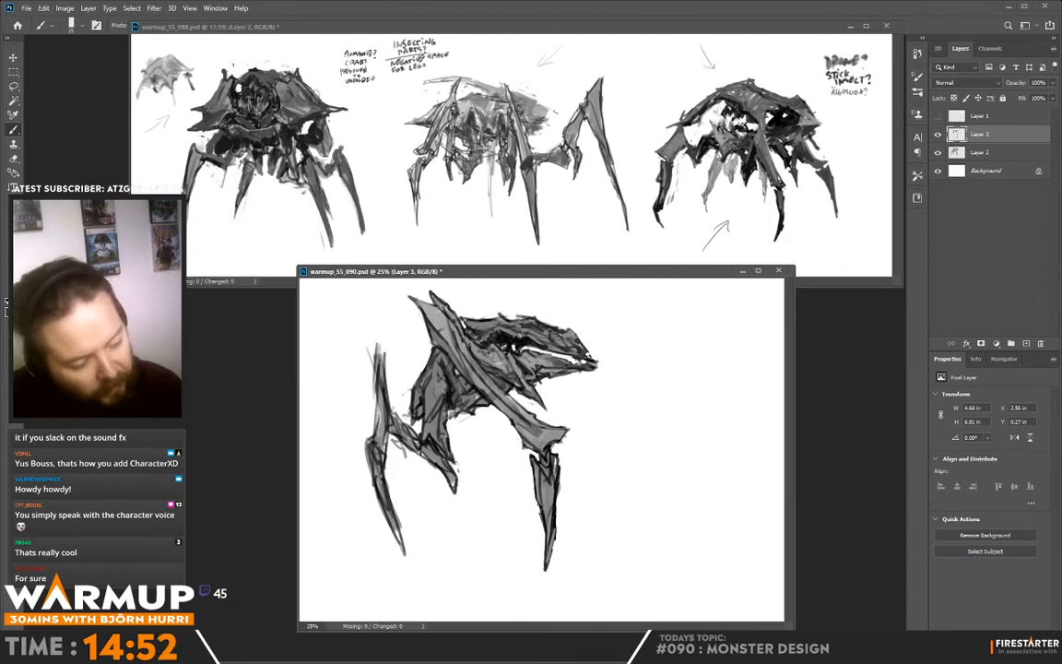
{"action": "left_click", "coordinate": [415, 468], "text": "alt"}
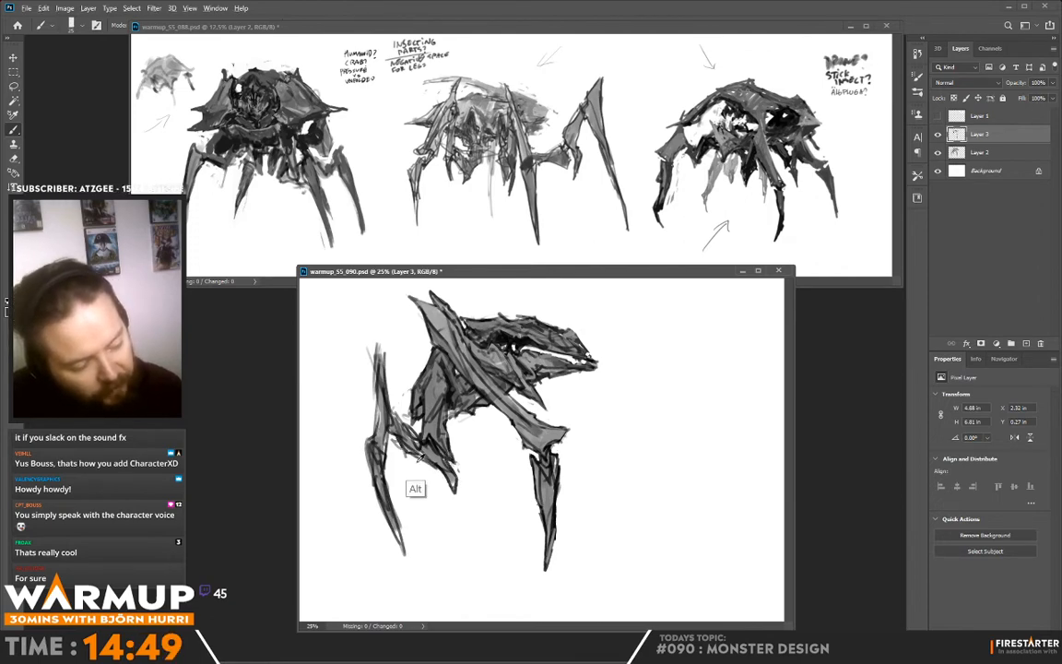
{"action": "left_click_drag", "start_coordinate": [422, 460], "coordinate": [393, 442]}
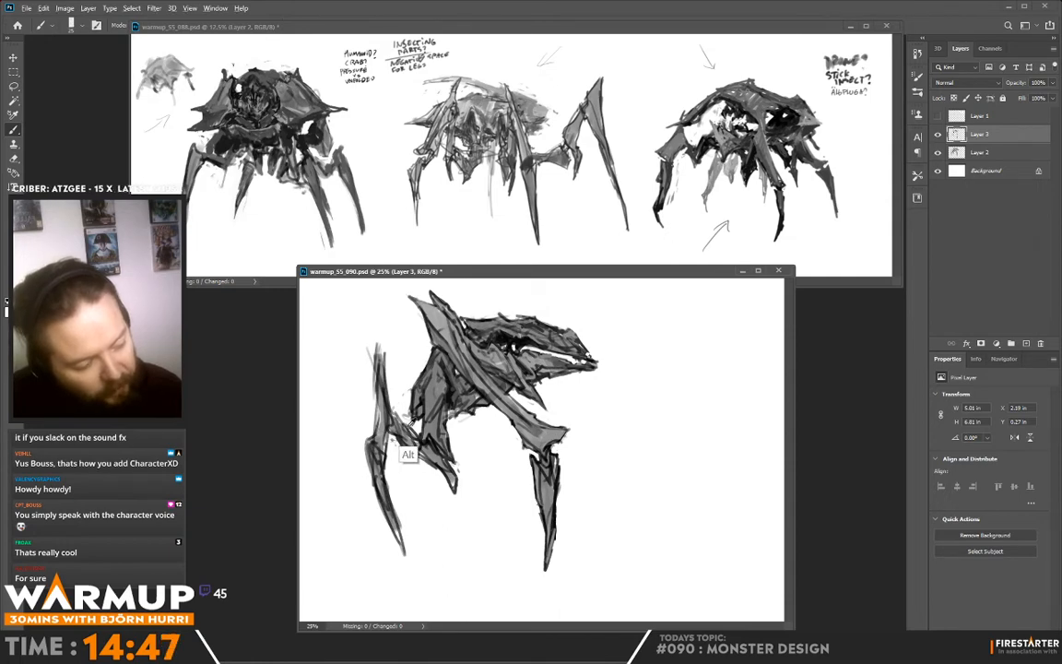
{"action": "left_click_drag", "start_coordinate": [378, 346], "coordinate": [384, 379]}
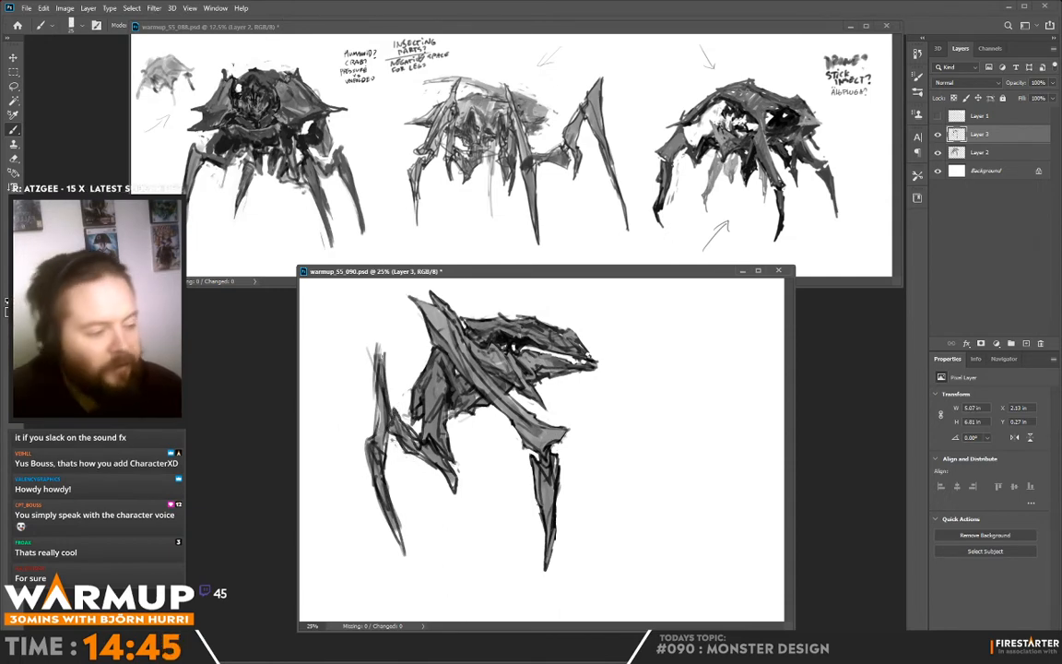
{"action": "left_click_drag", "start_coordinate": [379, 339], "coordinate": [379, 435]}
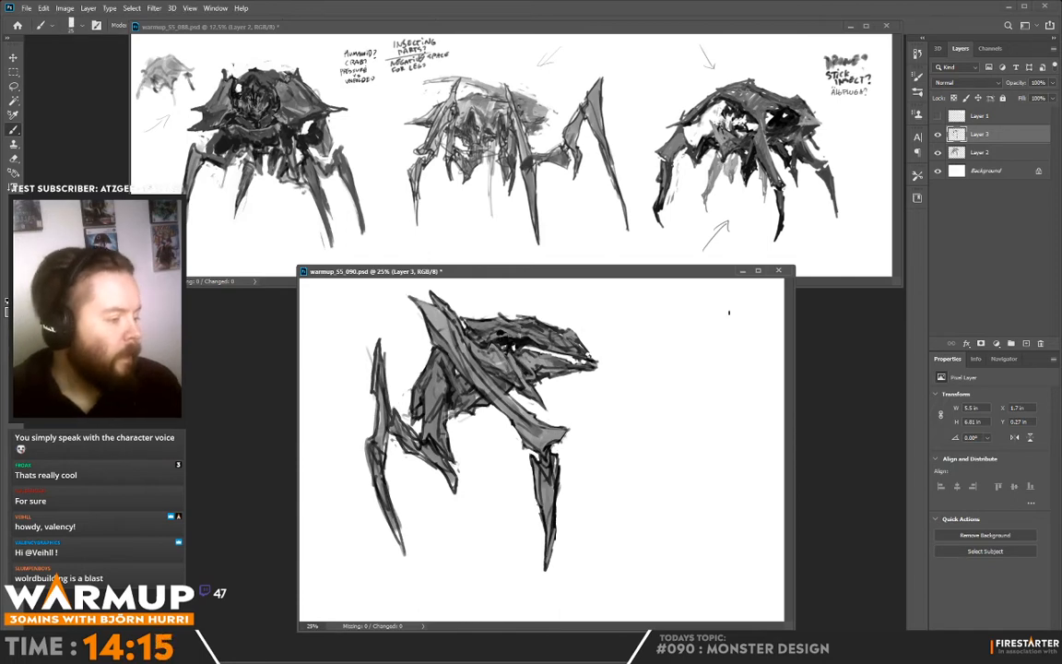
- Sample grey from the head, paint over part of the white mouth gap, and reshape the snout and jaw
{"action": "key", "text": "alt"}
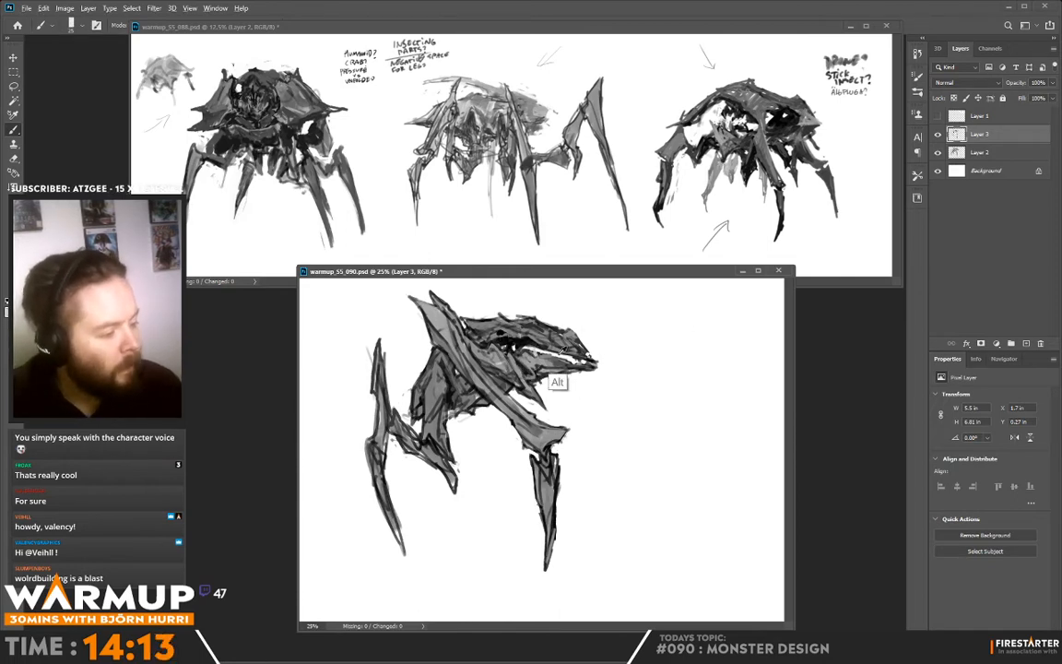
{"action": "left_click", "coordinate": [543, 342], "text": "alt"}
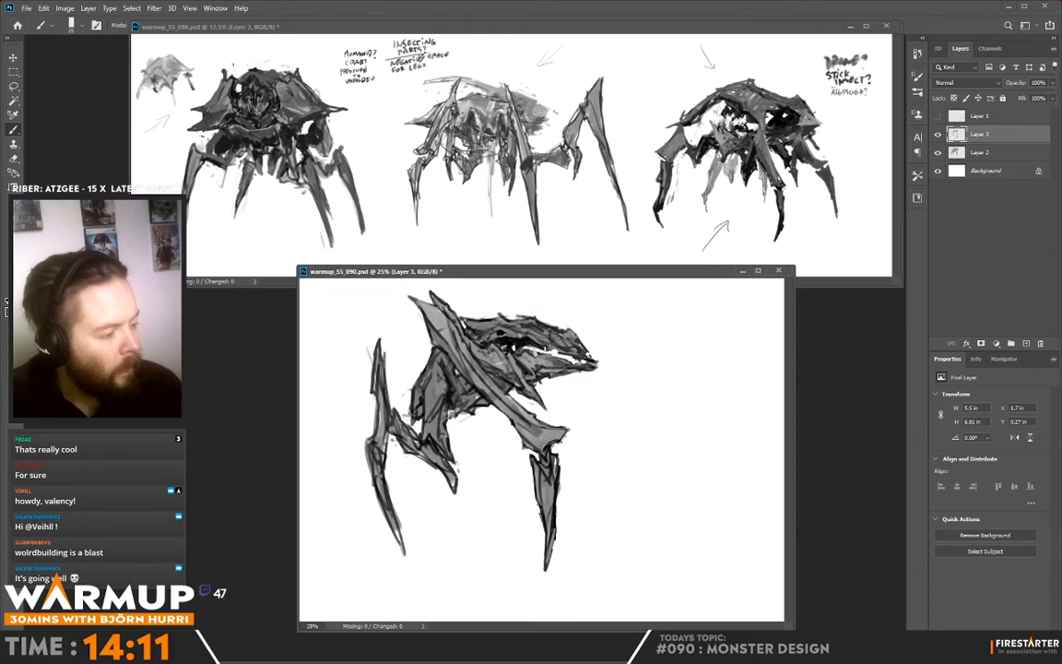
{"action": "left_click_drag", "start_coordinate": [545, 349], "coordinate": [565, 355]}
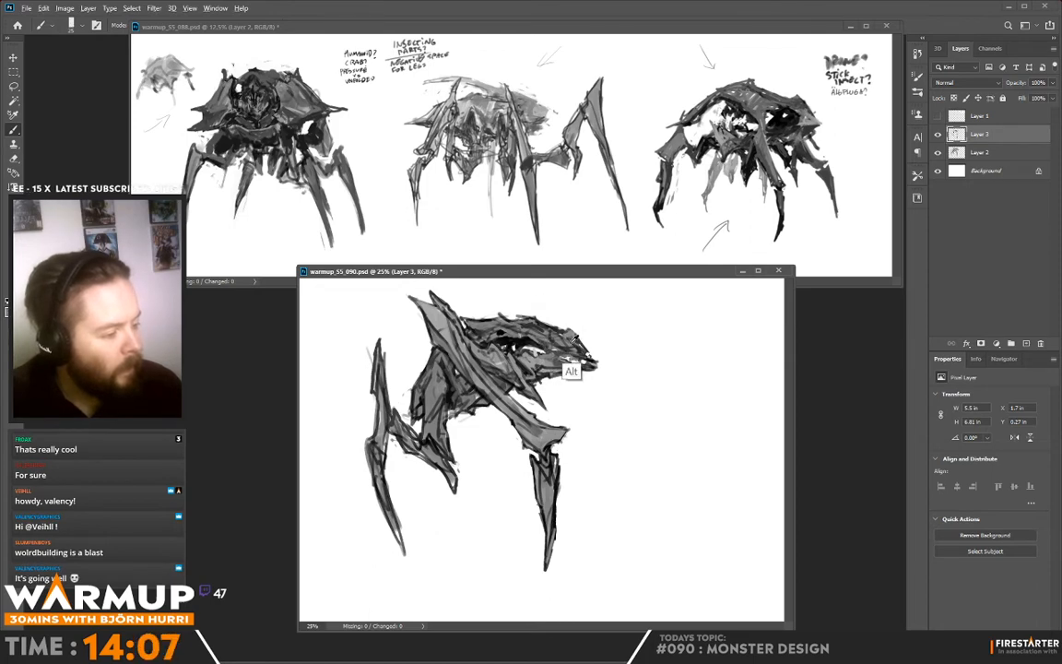
{"action": "left_click", "coordinate": [511, 308], "text": "alt"}
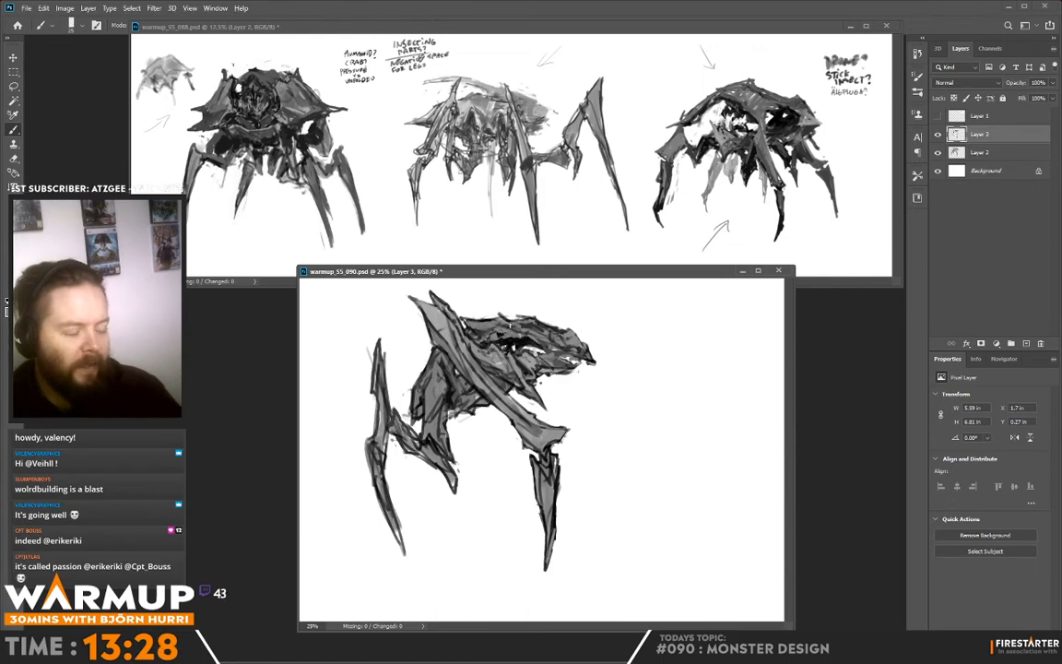
{"action": "left_click", "coordinate": [539, 354], "text": "alt"}
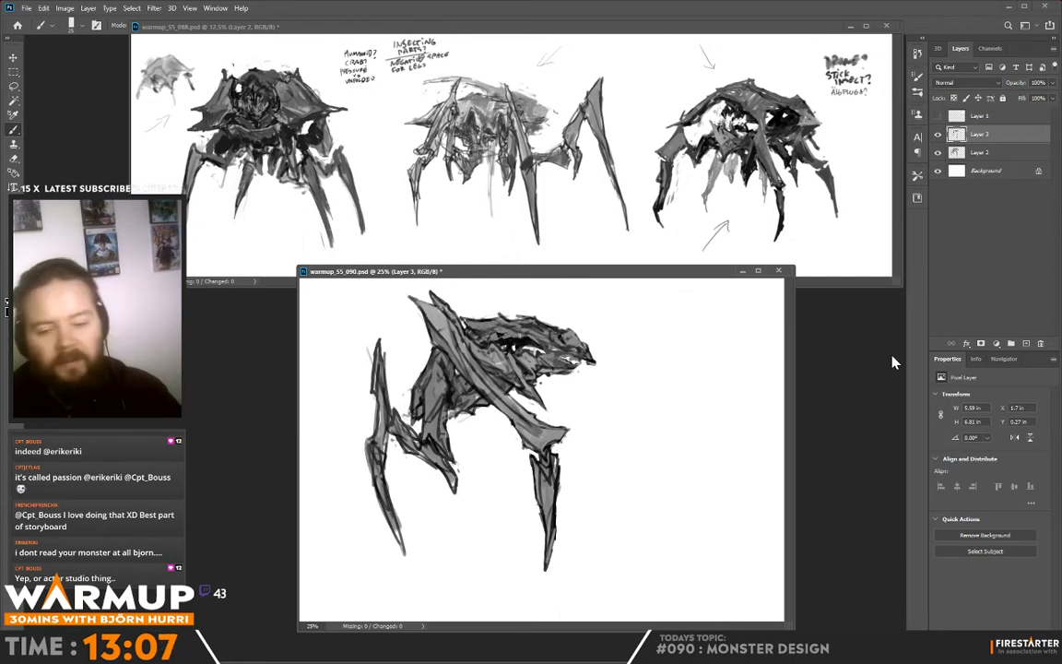
- Merge Layer 3 down into Layer 2 and move the monster toward the canvas's left edge
{"action": "key", "text": "v"}
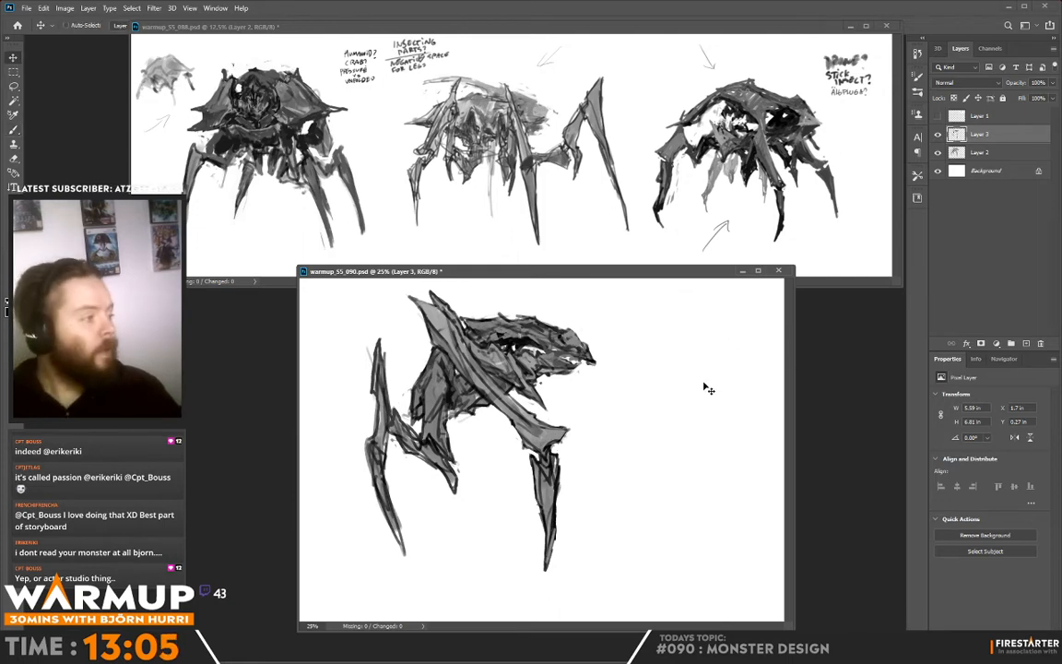
{"action": "key", "text": "ctrl+e"}
{"action": "left_click_drag", "start_coordinate": [694, 406], "coordinate": [646, 407]}
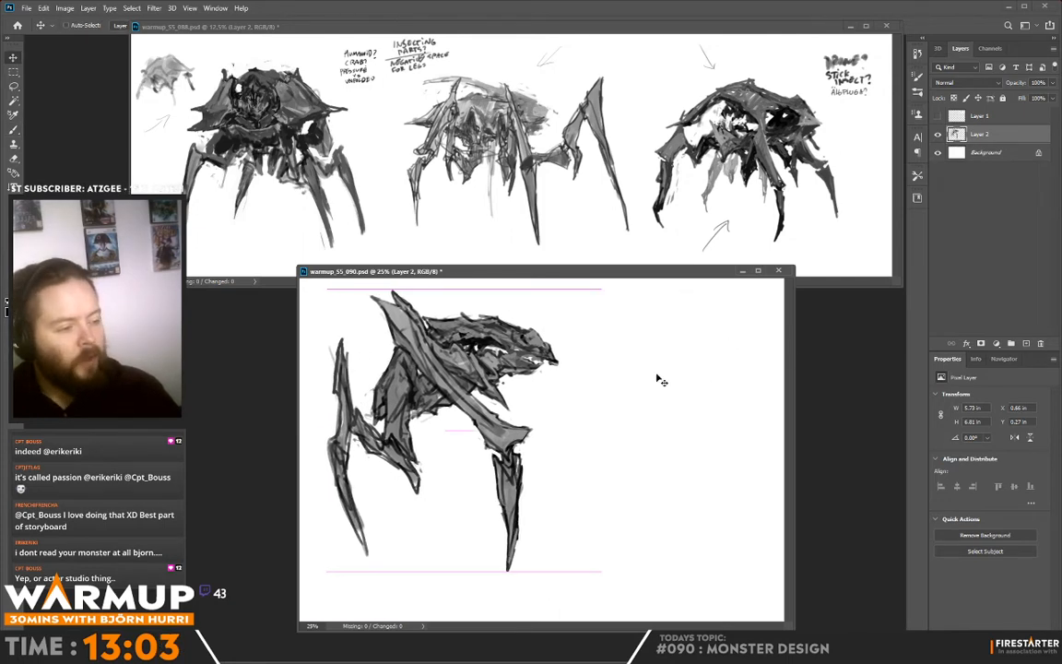
- Draw a small forward-pointing arrow above the head, and rework the snout tip with dark accents and sampled grey
{"action": "key", "text": "b"}
{"action": "left_click_drag", "start_coordinate": [530, 293], "coordinate": [518, 298]}
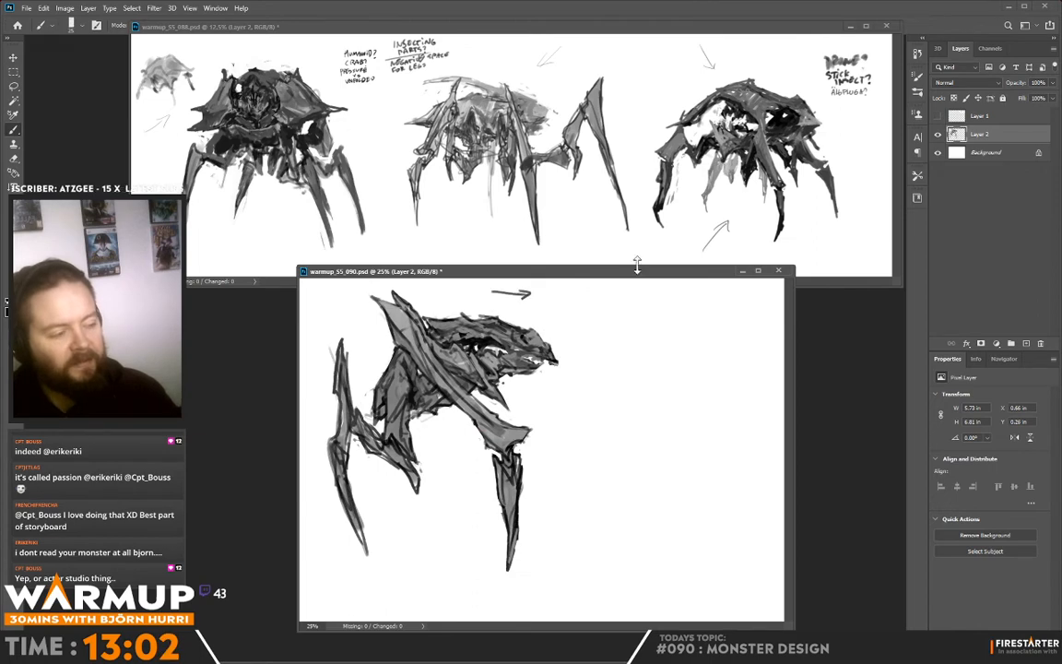
{"action": "left_click", "coordinate": [539, 342], "text": "alt"}
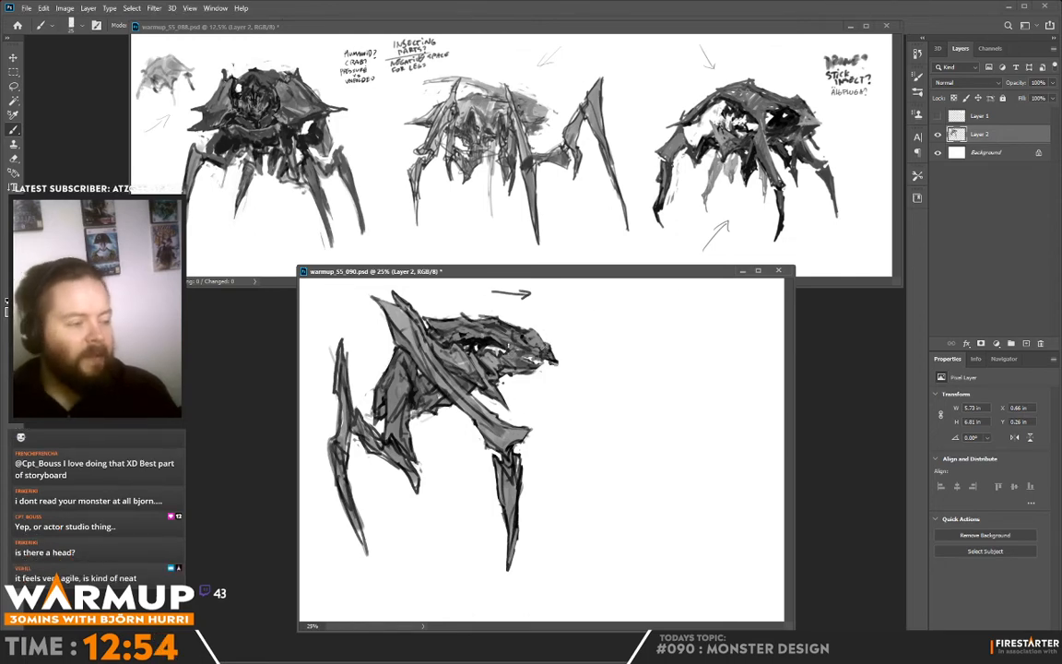
{"action": "left_click", "coordinate": [551, 359], "text": "alt"}
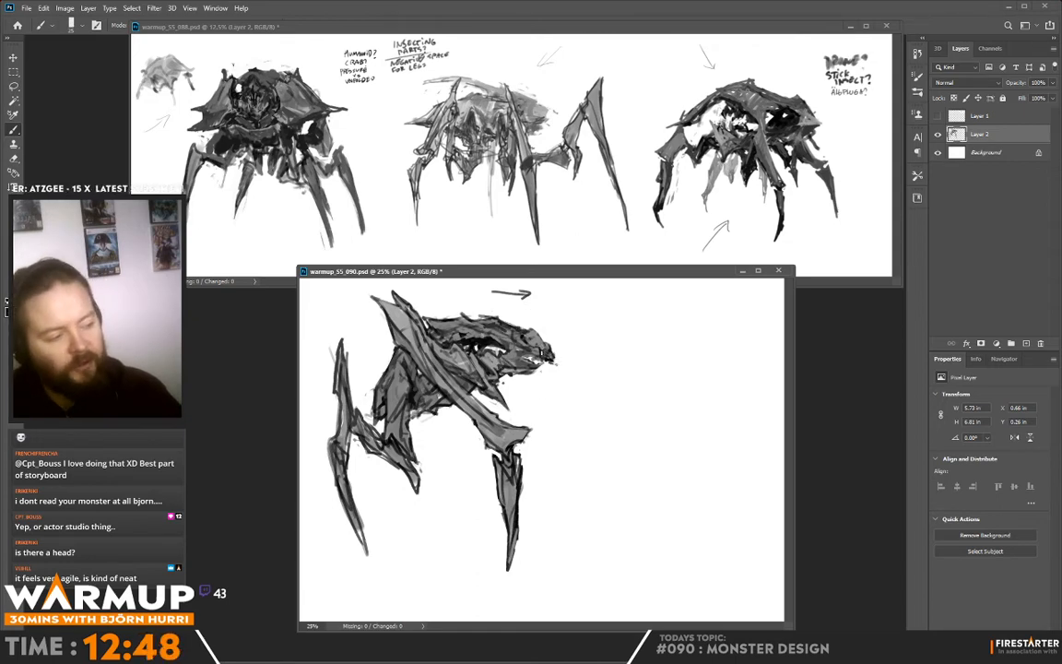
{"action": "left_click_drag", "start_coordinate": [542, 352], "coordinate": [552, 358]}
{"action": "left_click", "coordinate": [539, 351], "text": "alt"}
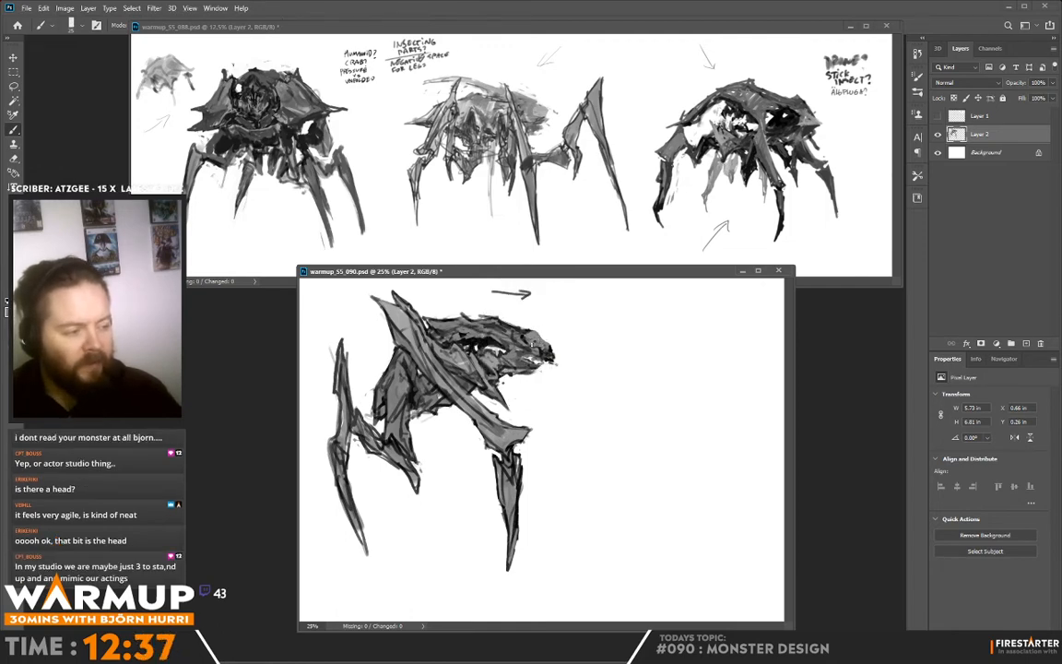
{"action": "left_click", "coordinate": [537, 341], "text": "alt"}
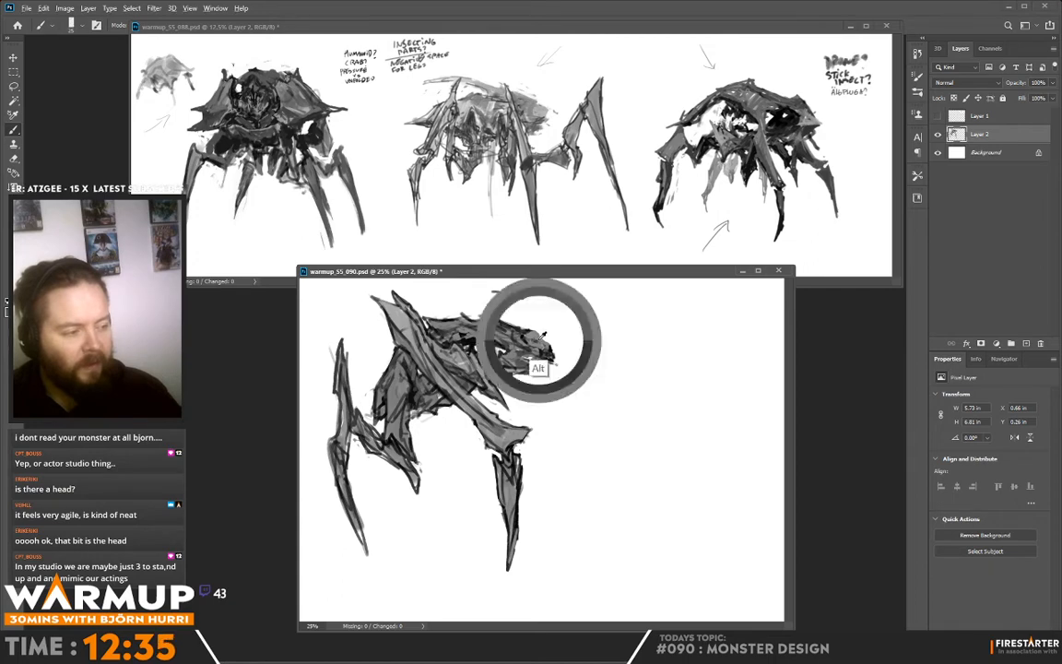
{"action": "left_click_drag", "start_coordinate": [532, 334], "coordinate": [542, 343]}
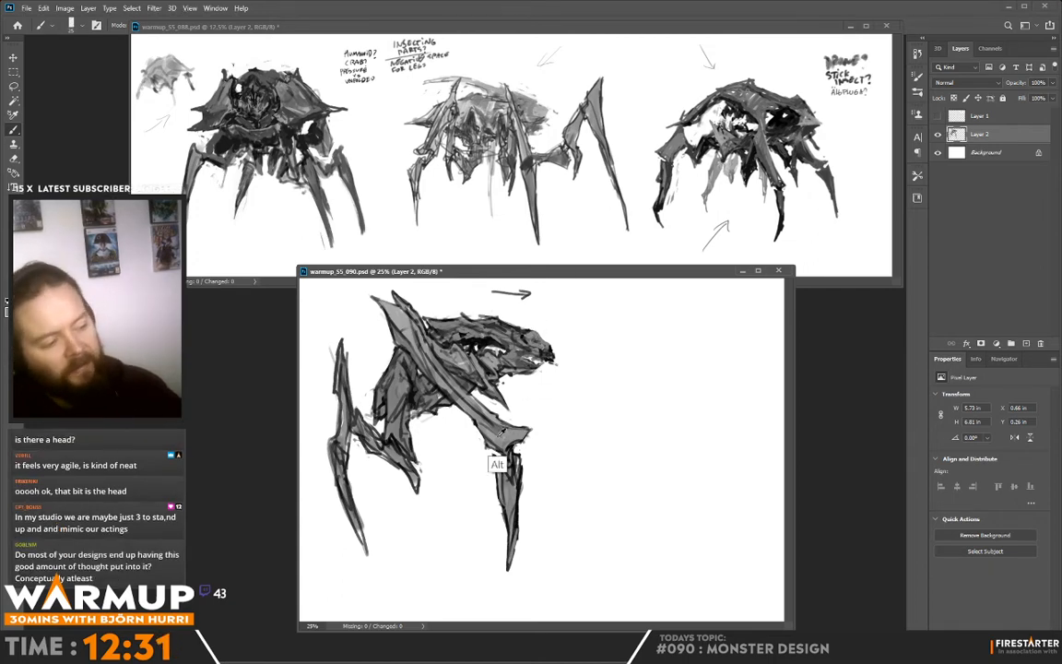
{"action": "left_click", "coordinate": [457, 426], "text": "alt"}
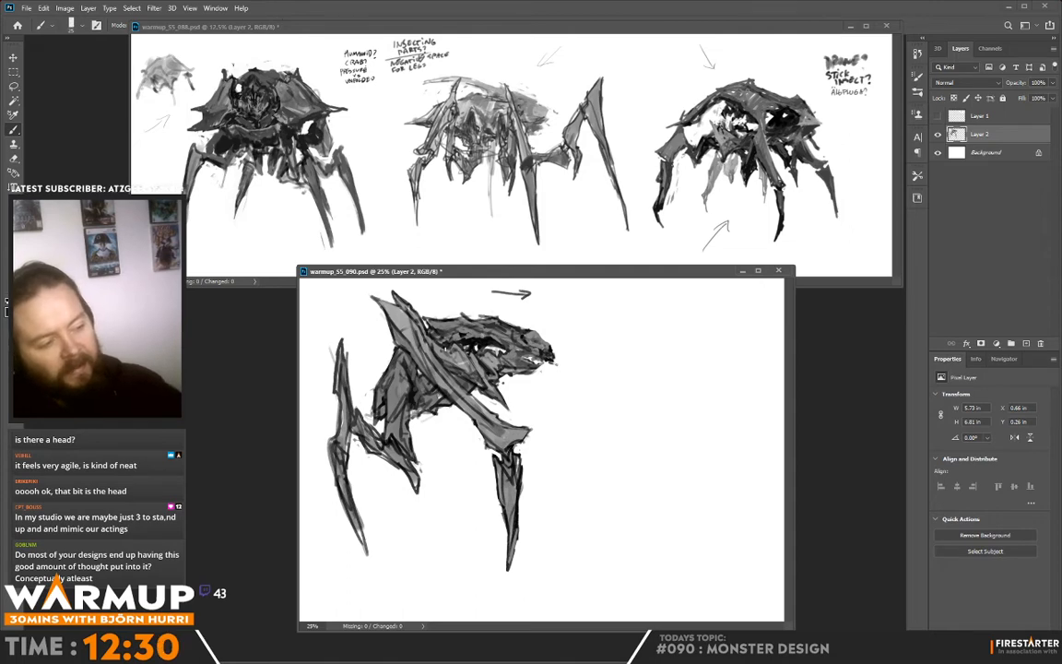
{"action": "mouse_move", "coordinate": [369, 288]}
{"action": "left_mouse_down"}
{"action": "mouse_move", "coordinate": [358, 307]}
{"action": "mouse_move", "coordinate": [371, 311]}
{"action": "left_mouse_up"}
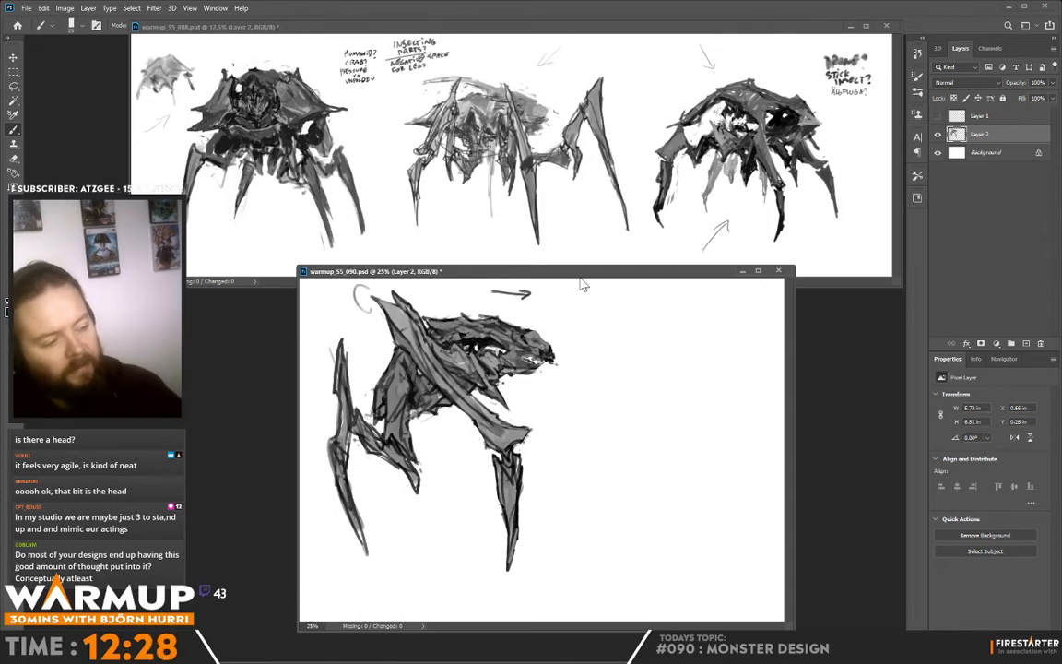
{"action": "key", "text": "ctrl+z"}
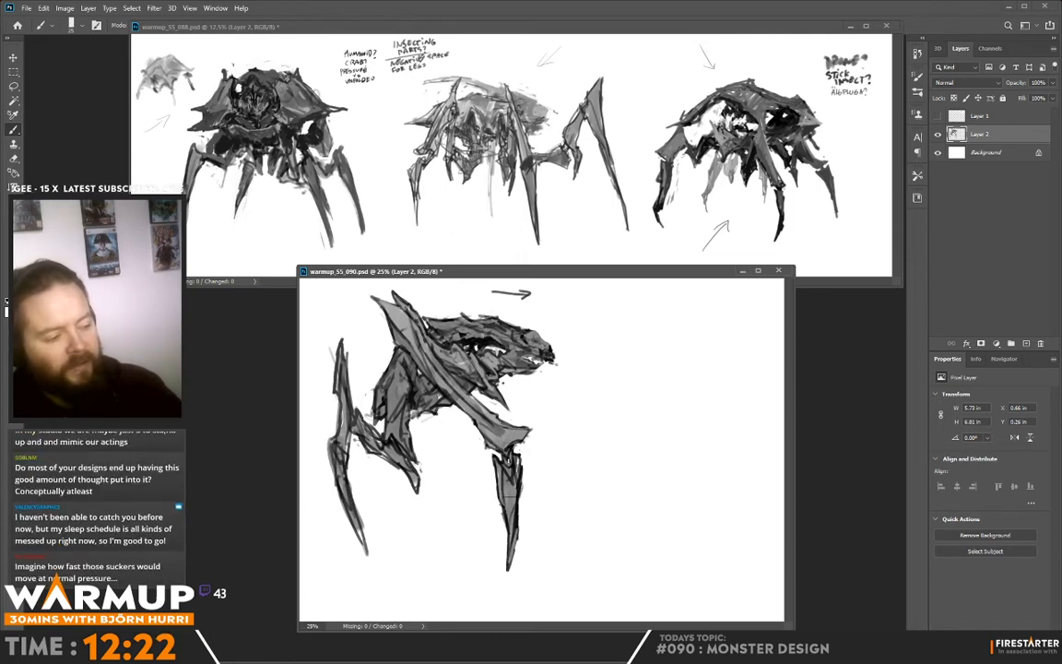
{"action": "mouse_move", "coordinate": [507, 459]}
{"action": "left_mouse_down"}
{"action": "mouse_move", "coordinate": [507, 569]}
{"action": "mouse_move", "coordinate": [508, 466]}
{"action": "mouse_move", "coordinate": [509, 549]}
{"action": "mouse_move", "coordinate": [519, 461]}
{"action": "left_mouse_up"}
{"action": "key", "text": "ctrl+z"}
- Swap the brush colours, stroke a dark line down the rear thigh, and sweep a dark arc over the back to the snout
{"action": "key", "text": "x"}
{"action": "left_click_drag", "start_coordinate": [413, 412], "coordinate": [417, 489]}
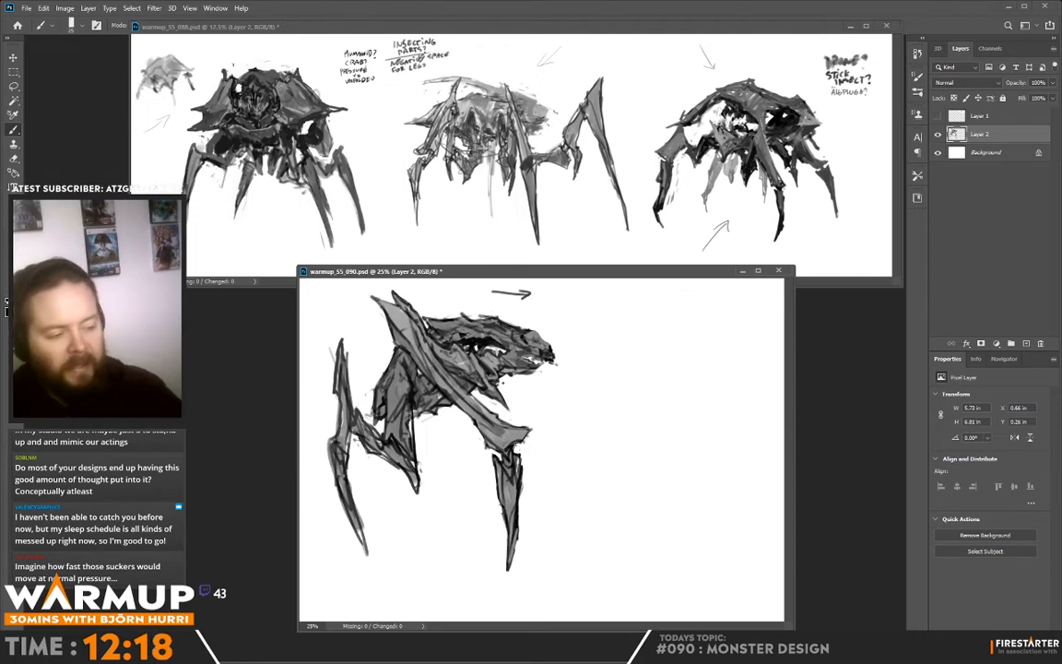
{"action": "left_click_drag", "start_coordinate": [374, 392], "coordinate": [557, 361]}
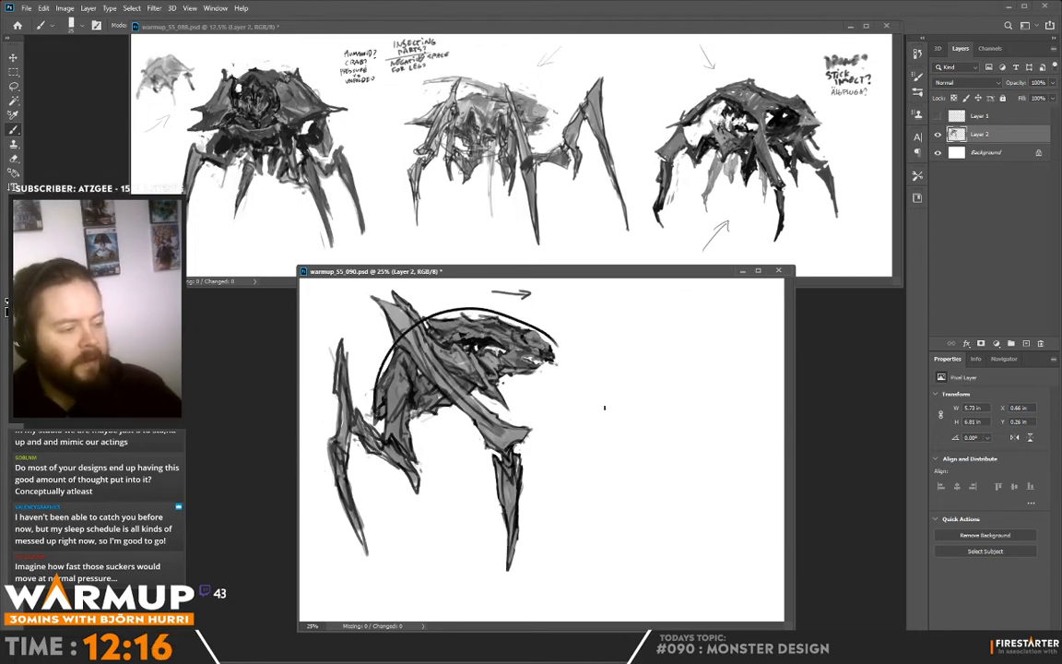
- Remove the dark arc over the back and the direction arrow, and touch up the head around the white mouth gap
{"action": "key", "text": "ctrl+z"}
{"action": "left_click_drag", "start_coordinate": [426, 419], "coordinate": [479, 389]}
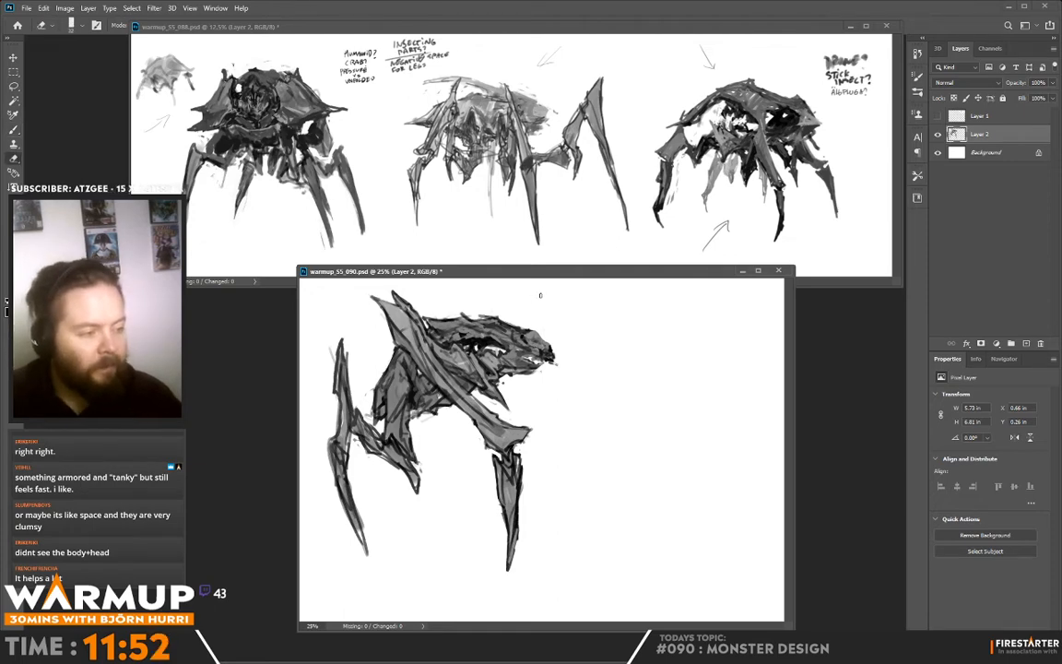
{"action": "left_click", "coordinate": [529, 340], "text": "alt"}
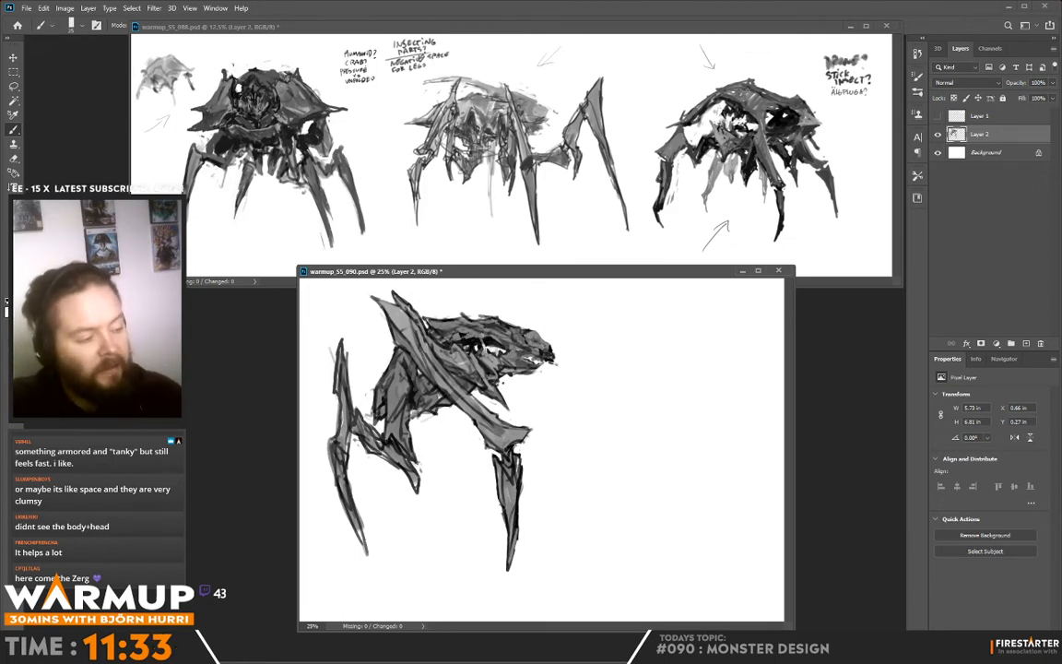
{"action": "left_click", "coordinate": [474, 347], "text": "alt"}
{"action": "left_click", "coordinate": [493, 349], "text": "alt"}
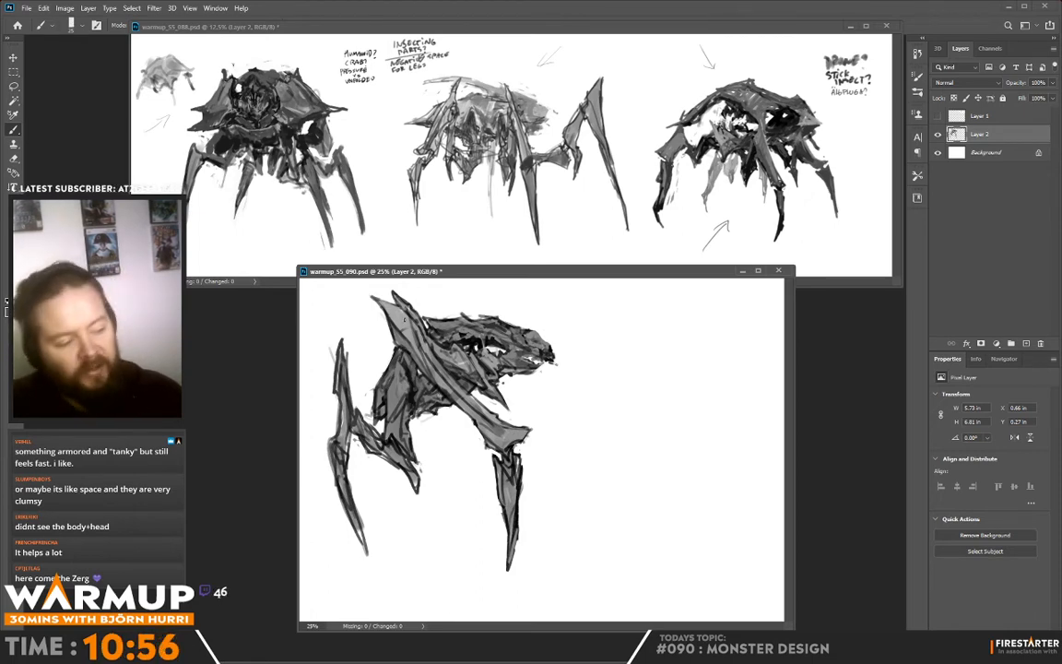
- Sample grey from the back, add a new layer above Layer 2, and refine the shoulder spike and the back's upper contour
{"action": "key", "text": "alt"}
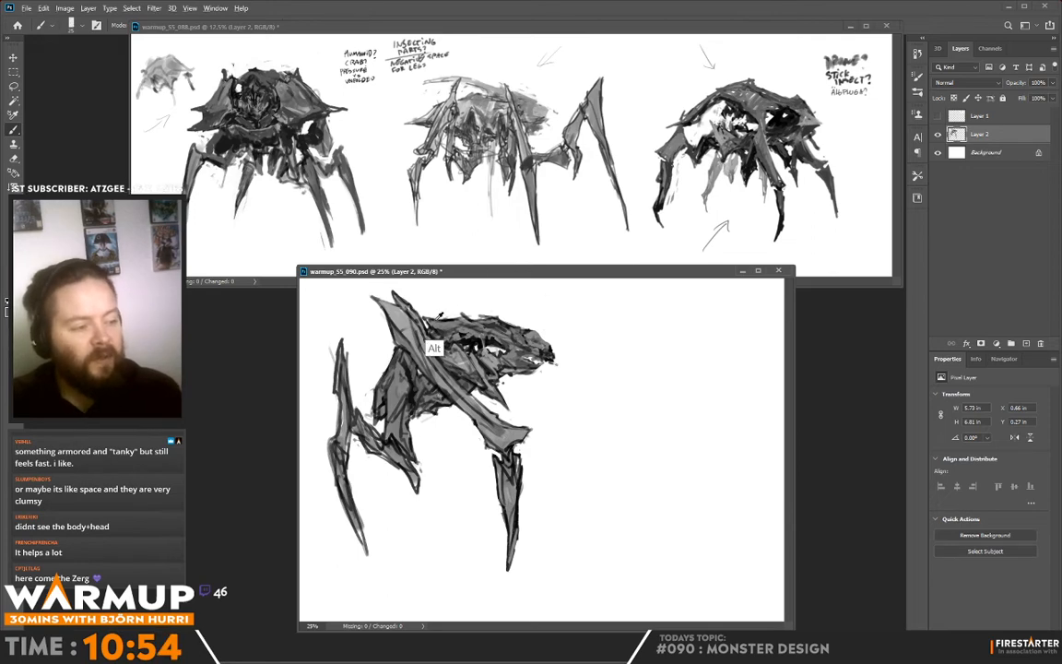
{"action": "left_click", "coordinate": [438, 318], "text": "alt"}
{"action": "left_click", "coordinate": [1027, 343]}
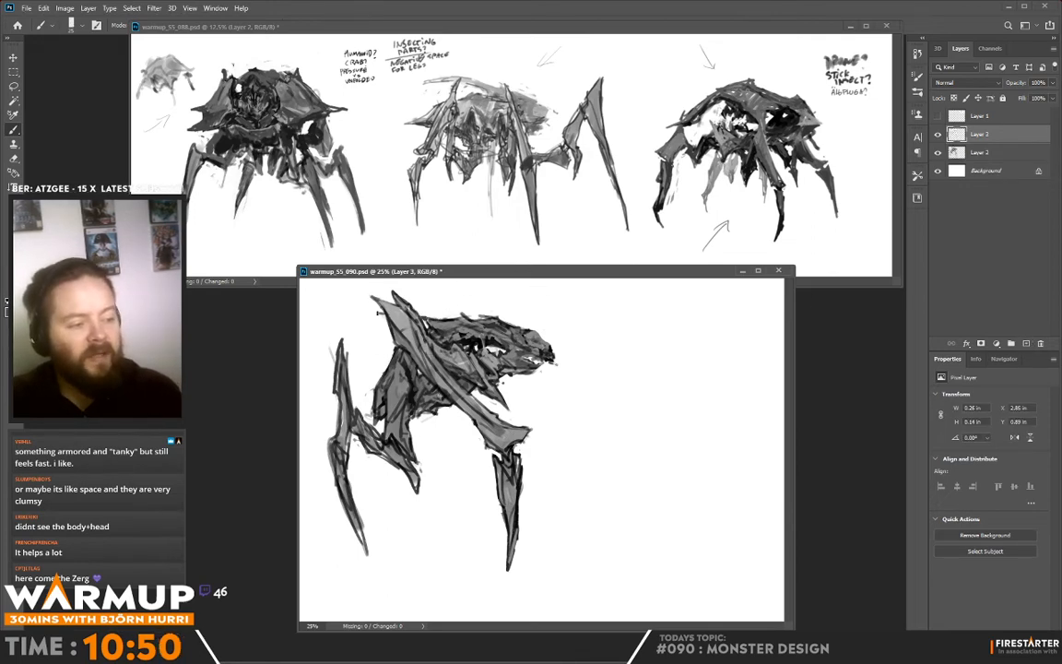
{"action": "left_click_drag", "start_coordinate": [420, 317], "coordinate": [431, 322]}
{"action": "left_click", "coordinate": [428, 342], "text": "alt"}
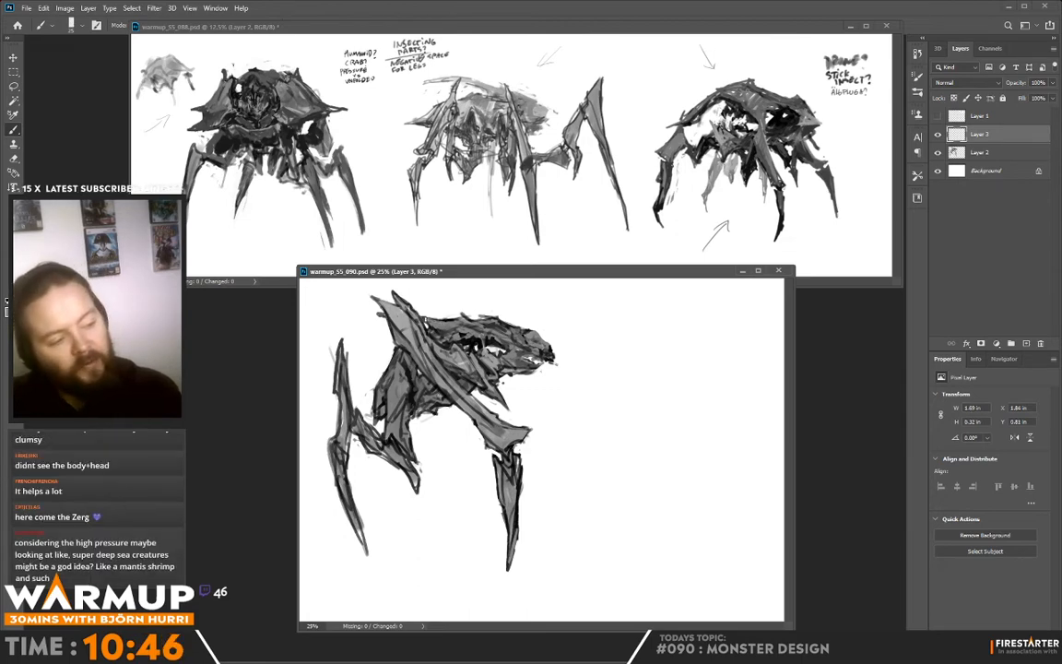
{"action": "left_click", "coordinate": [446, 321], "text": "alt"}
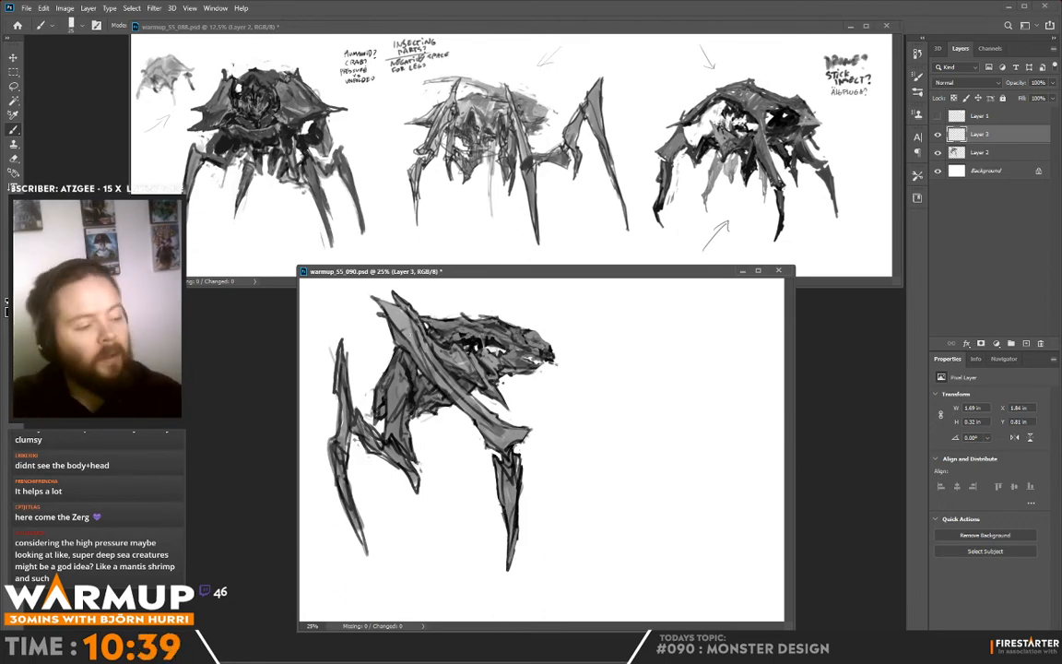
{"action": "left_click_drag", "start_coordinate": [374, 312], "coordinate": [384, 316]}
{"action": "key", "text": "x"}
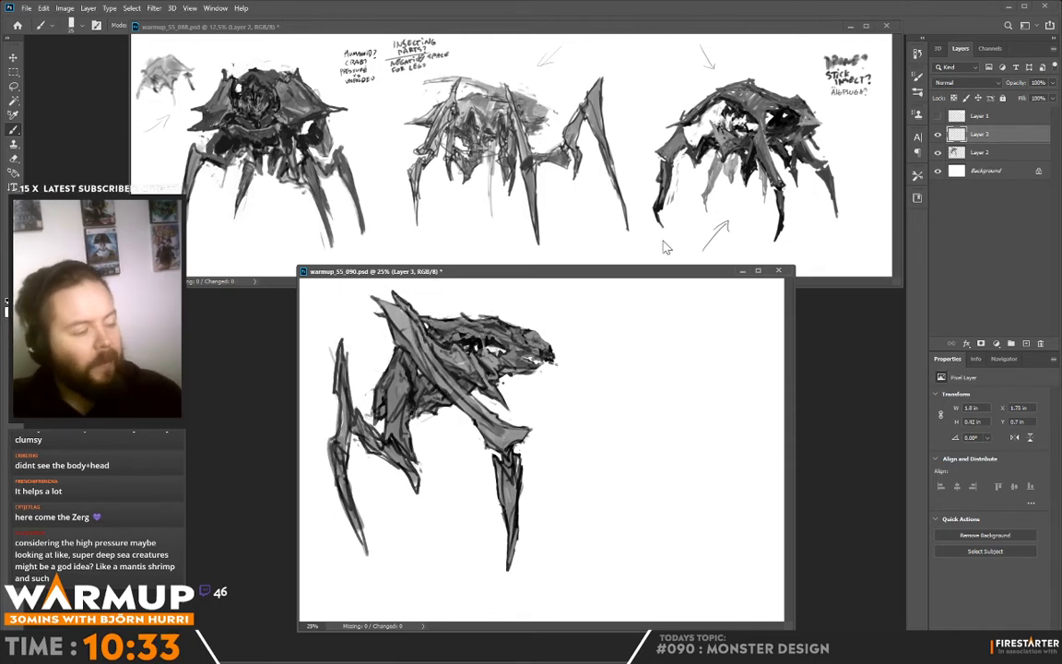
{"action": "left_click", "coordinate": [469, 310], "text": "alt"}
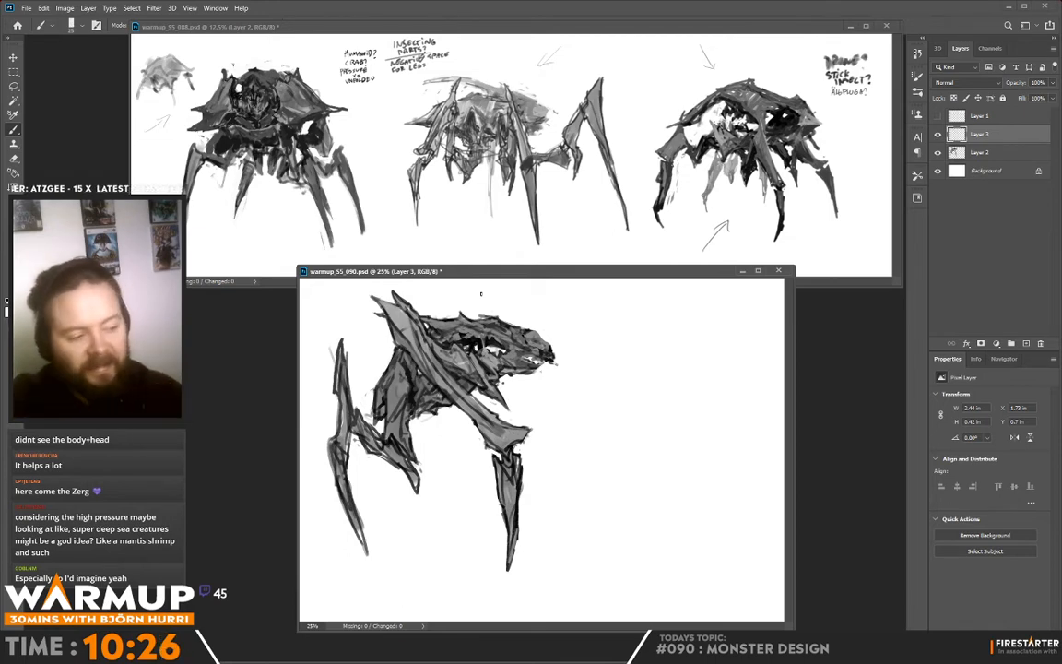
- Paint small facets and edge accents over the rear thigh and its lower joint
{"action": "left_click_drag", "start_coordinate": [404, 357], "coordinate": [408, 369]}
{"action": "left_click", "coordinate": [409, 361], "text": "alt"}
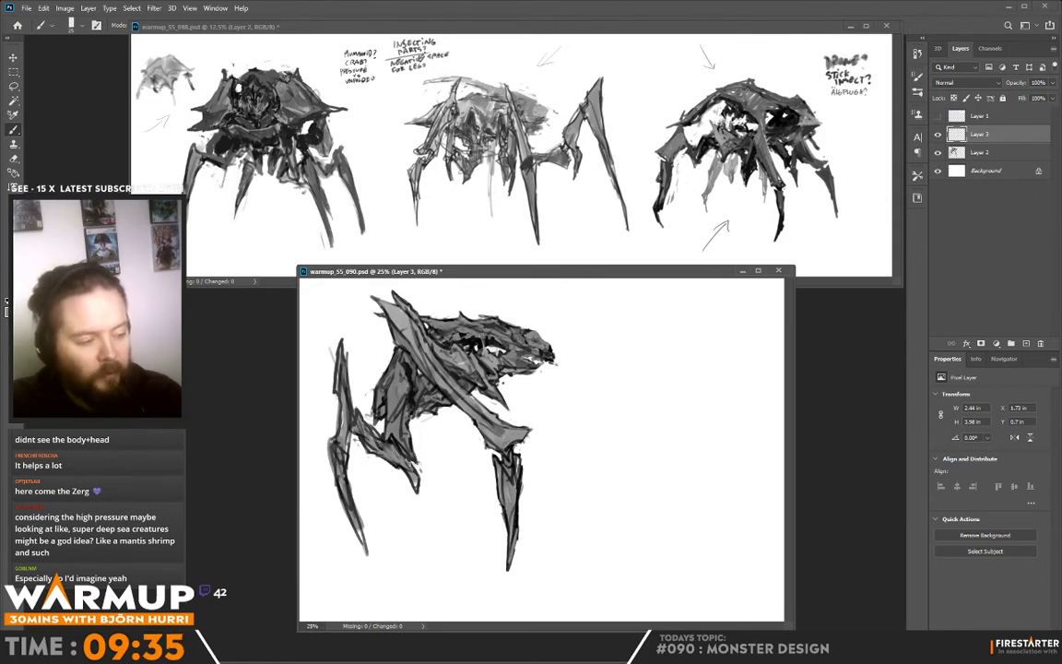
{"action": "left_click_drag", "start_coordinate": [370, 414], "coordinate": [377, 433]}
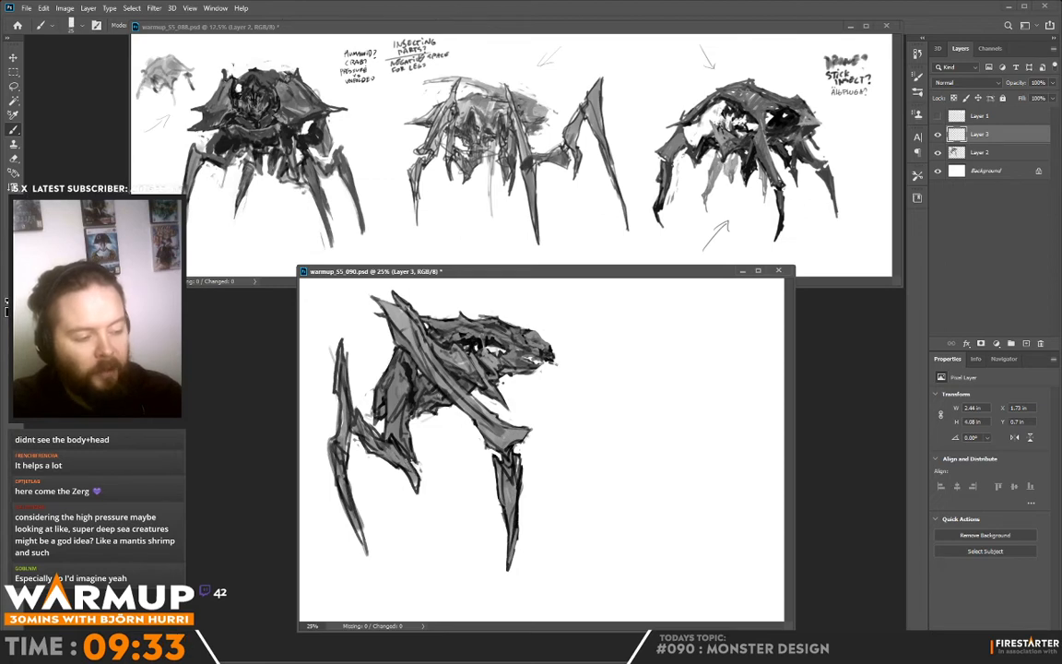
{"action": "left_click", "coordinate": [402, 455], "text": "alt"}
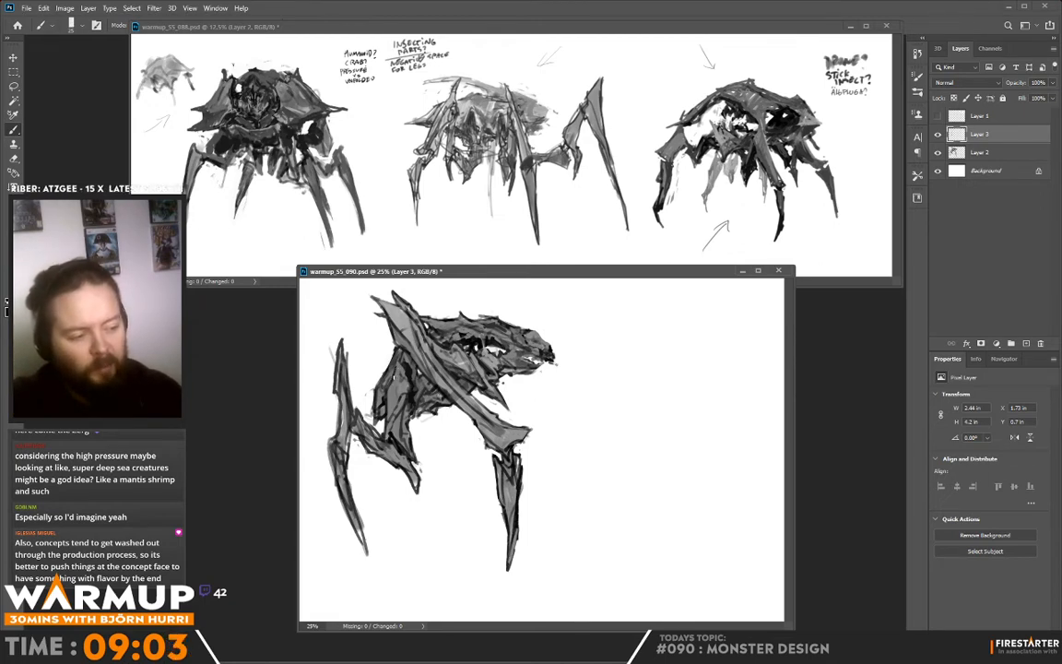
{"action": "left_click", "coordinate": [390, 378], "text": "alt"}
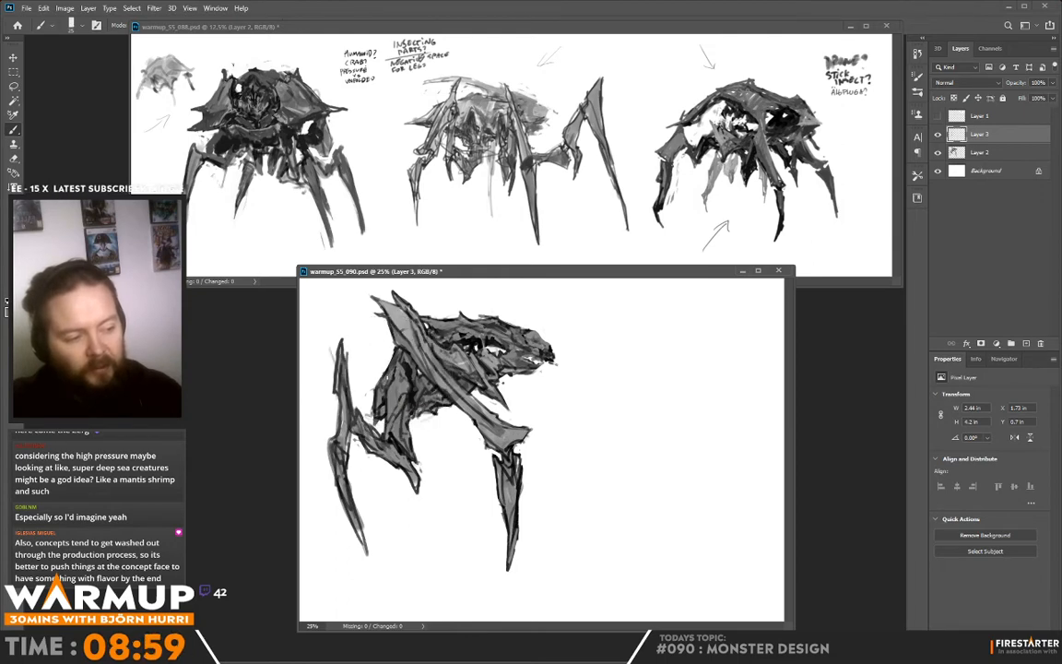
{"action": "left_click", "coordinate": [393, 375], "text": "alt"}
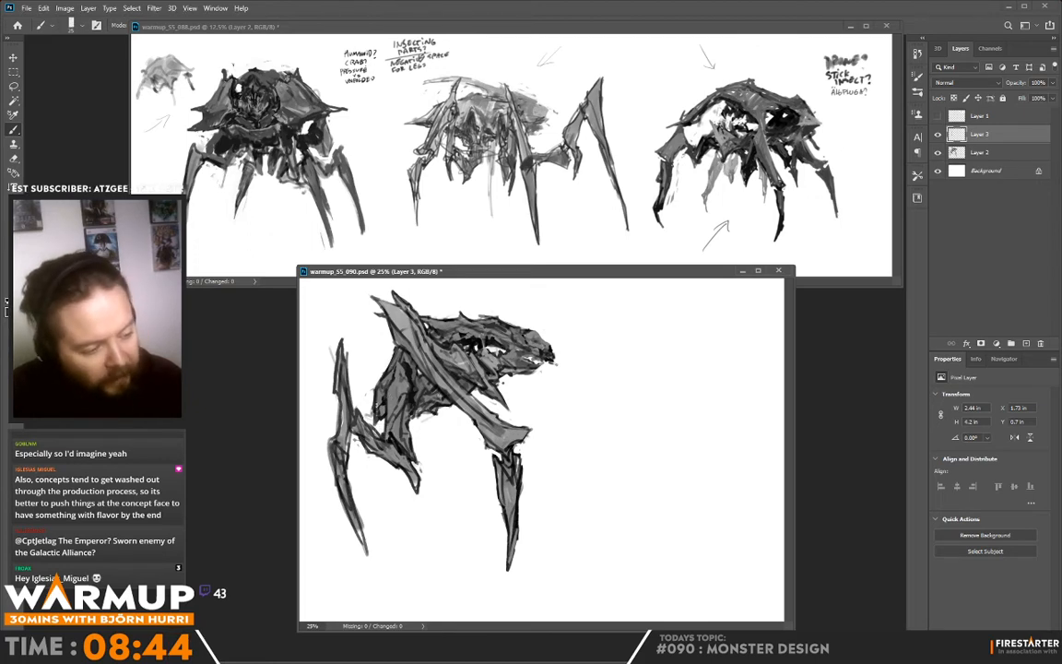
{"action": "left_click", "coordinate": [378, 404], "text": "alt"}
{"action": "left_click", "coordinate": [379, 402], "text": "alt"}
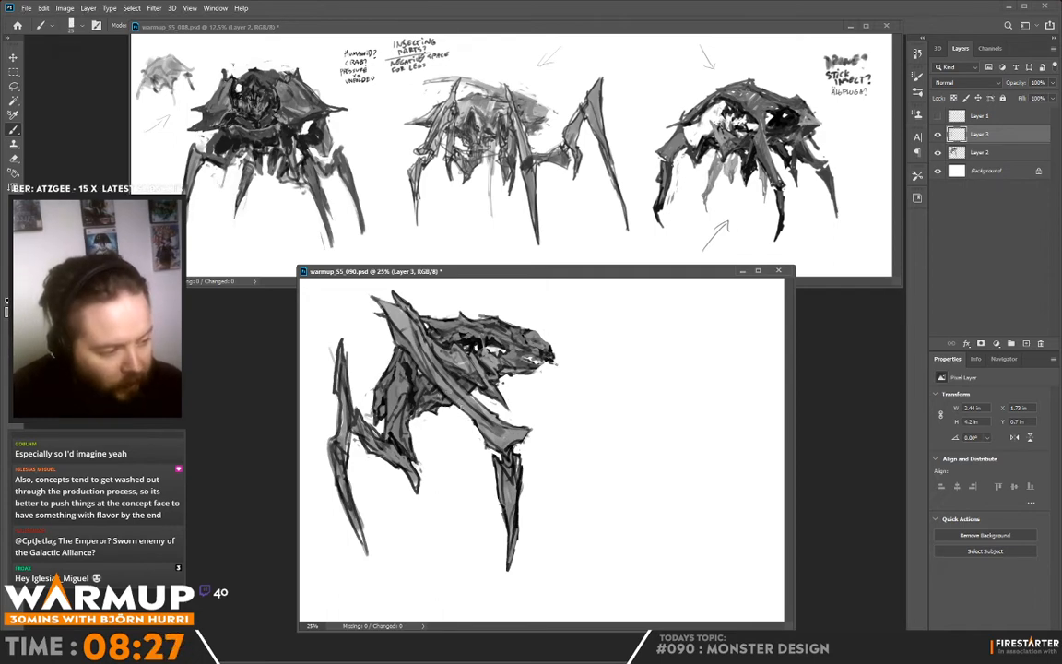
- Refine the edges and plane shading of the large front limb from the shoulder down to the knee joint
{"action": "left_click", "coordinate": [412, 360], "text": "alt"}
{"action": "left_click_drag", "start_coordinate": [413, 363], "coordinate": [475, 402]}
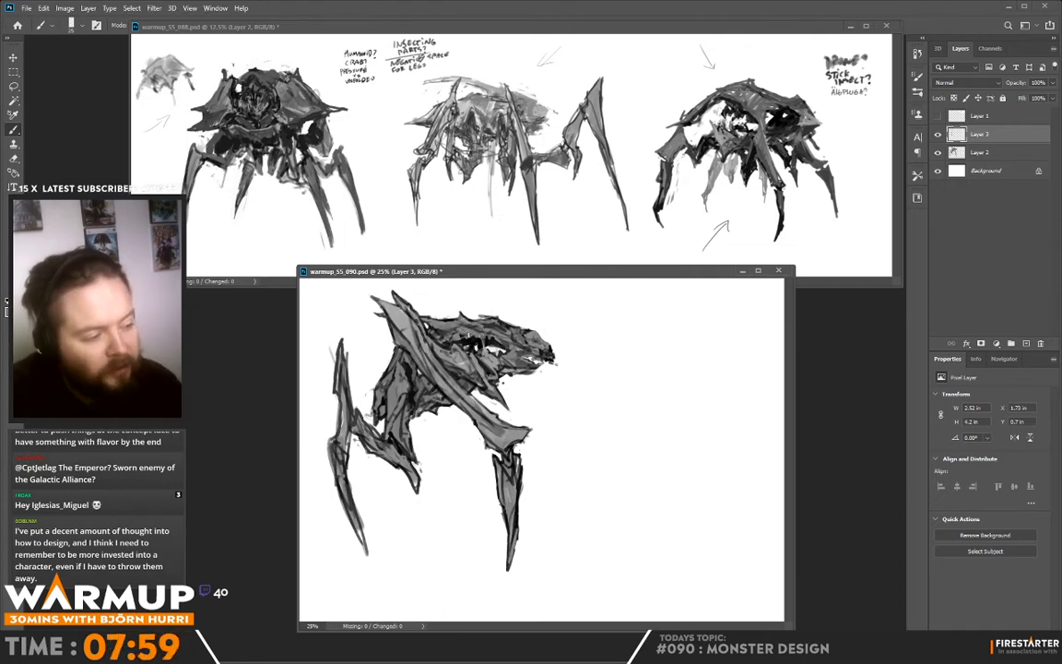
{"action": "left_click", "coordinate": [420, 305], "text": "alt"}
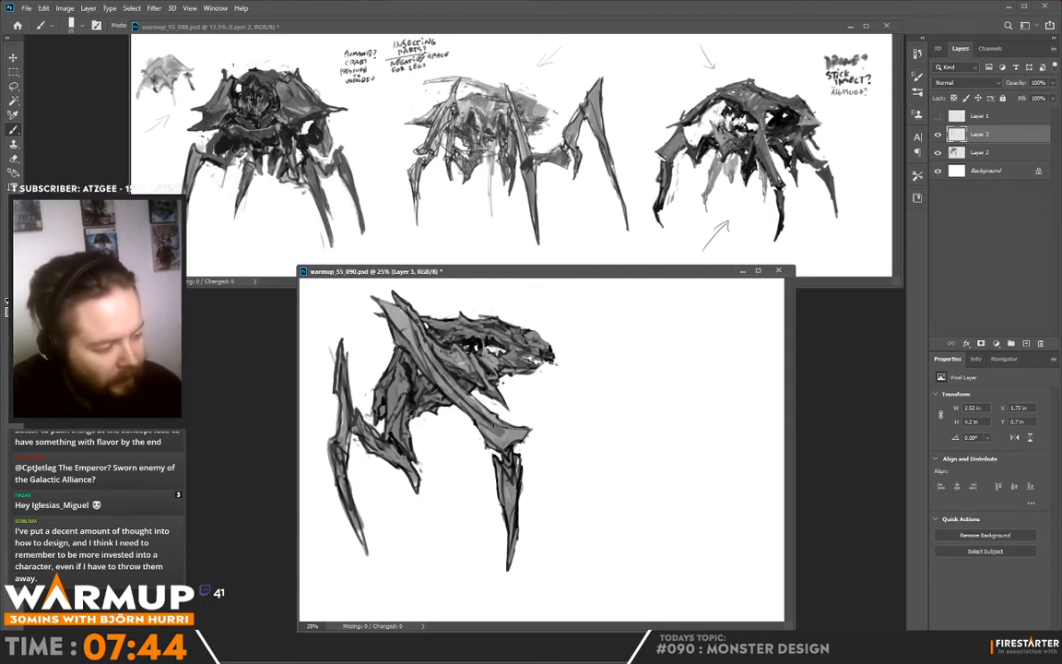
{"action": "left_click", "coordinate": [490, 436], "text": "alt"}
{"action": "left_click_drag", "start_coordinate": [495, 429], "coordinate": [512, 435]}
{"action": "left_click", "coordinate": [493, 435], "text": "alt"}
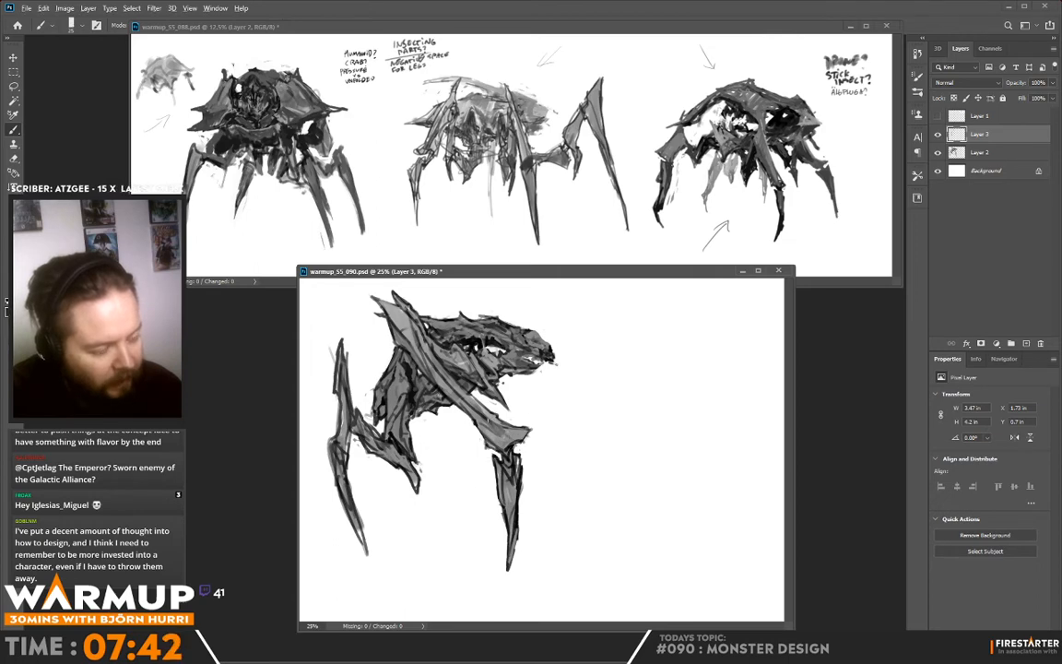
{"action": "left_click_drag", "start_coordinate": [440, 380], "coordinate": [458, 400]}
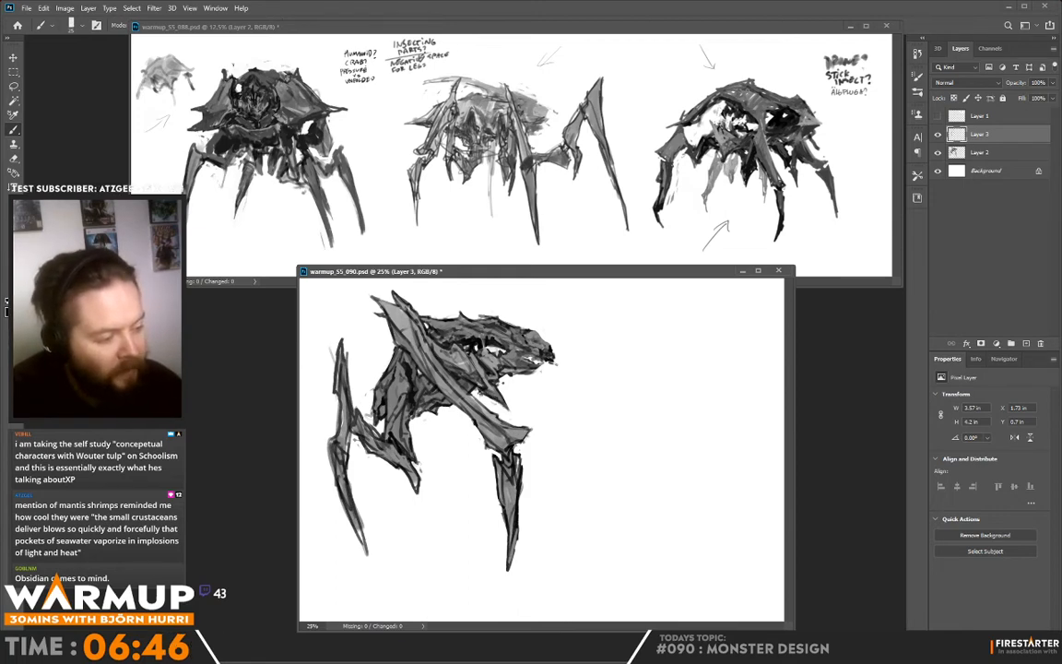
- Sample grey from the body beneath the head and rework the pointed plates under the jaw
{"action": "key", "text": "alt"}
{"action": "left_click", "coordinate": [480, 392], "text": "alt"}
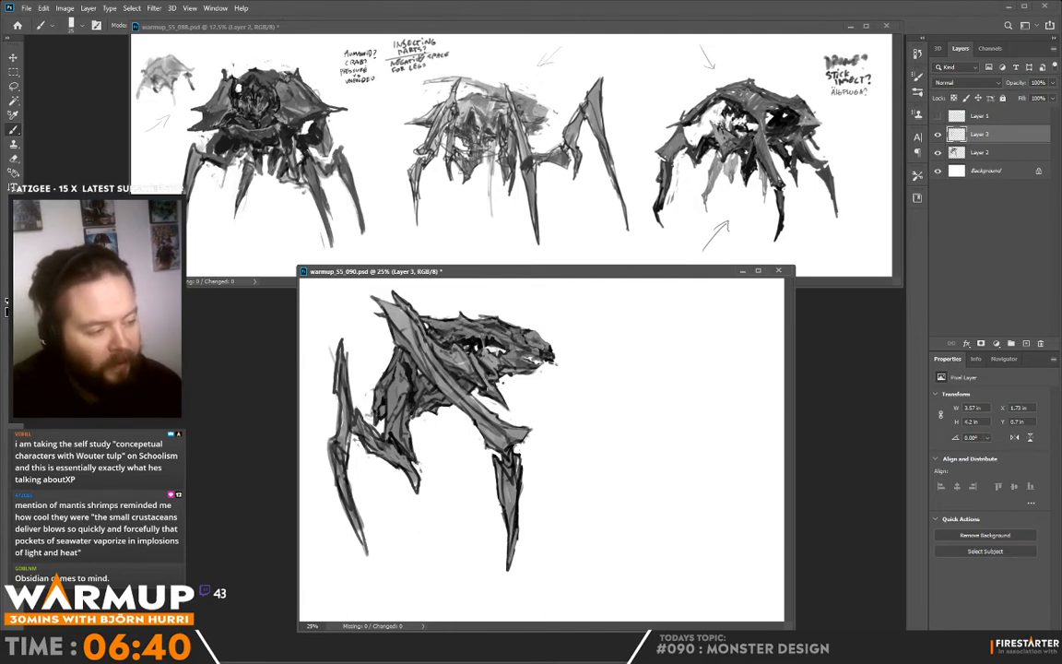
{"action": "left_click", "coordinate": [478, 381], "text": "alt"}
{"action": "mouse_move", "coordinate": [479, 383]}
{"action": "left_mouse_down"}
{"action": "mouse_move", "coordinate": [487, 390]}
{"action": "mouse_move", "coordinate": [474, 371]}
{"action": "left_mouse_up"}
{"action": "left_click", "coordinate": [468, 387], "text": "alt"}
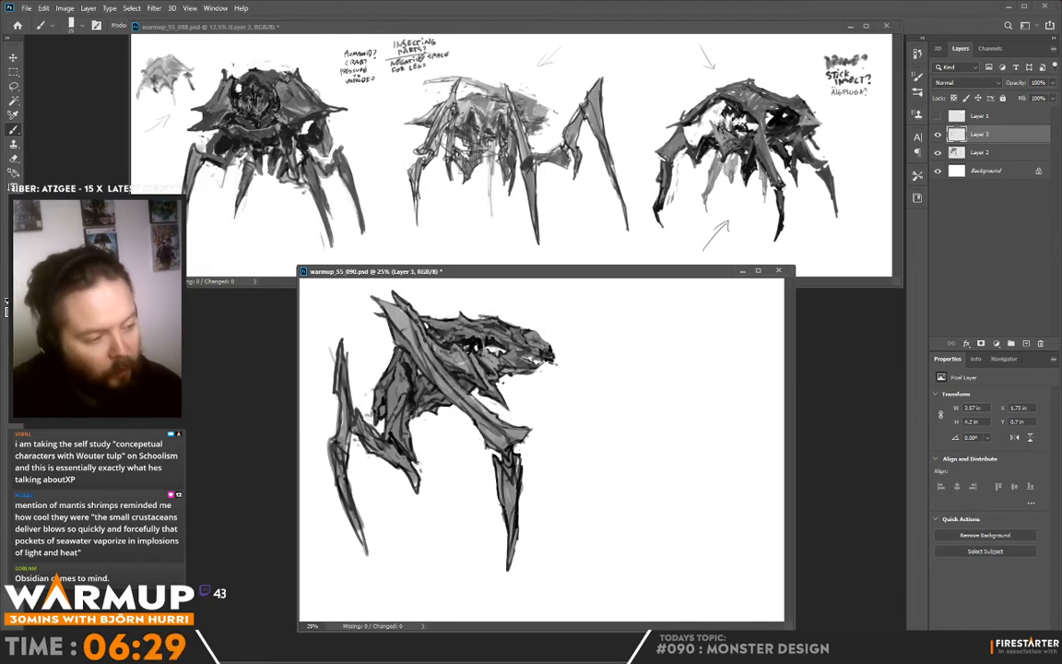
- Touch up the front limb's upper edge, and clean up the rear thigh and the rear leg's tip
{"action": "left_click", "coordinate": [432, 345], "text": "alt"}
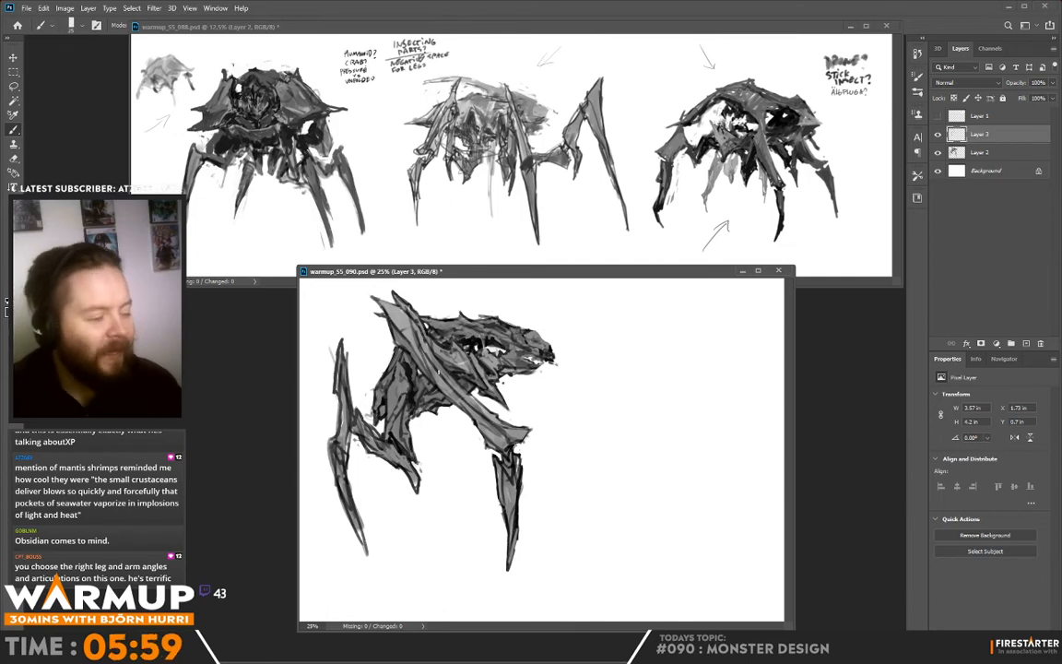
{"action": "left_click", "coordinate": [363, 409], "text": "alt"}
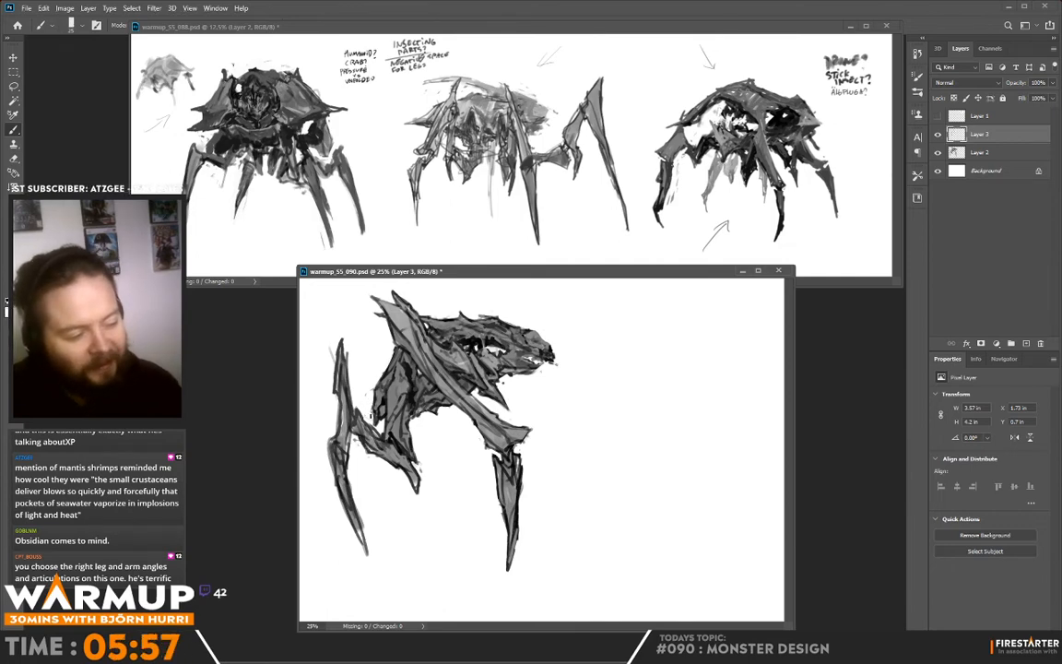
{"action": "left_click_drag", "start_coordinate": [330, 345], "coordinate": [335, 360]}
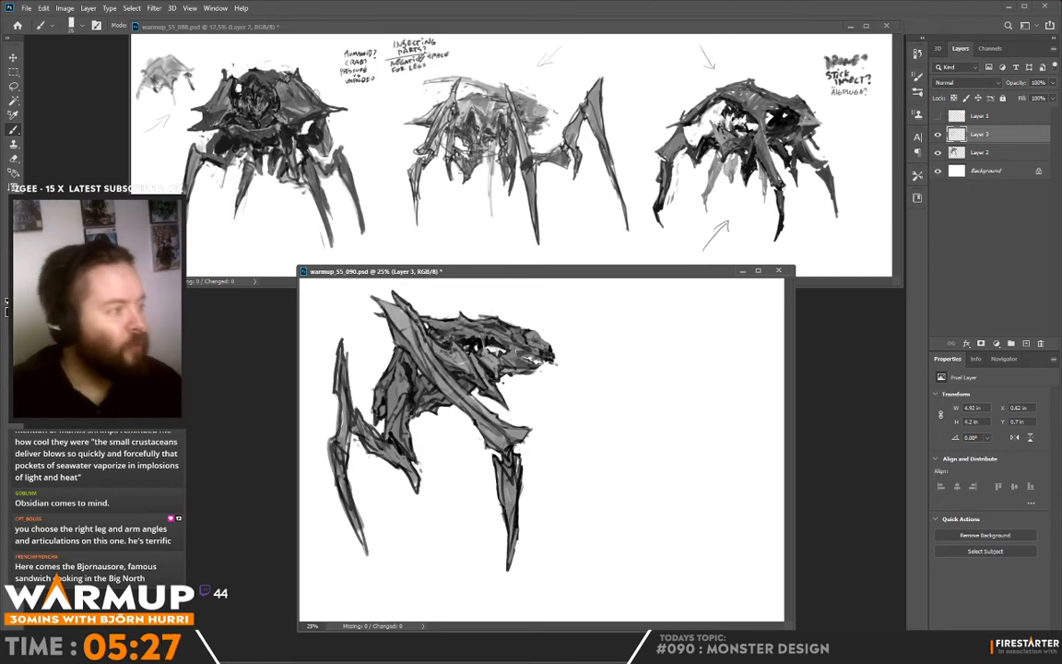
- Check the warmup_S5_088.psd reference, return to warmup_S5_090.psd, and handwrite the notes "CAVITY" and "INTERSECTING" beside the monster's head
{"action": "left_click", "coordinate": [748, 207]}
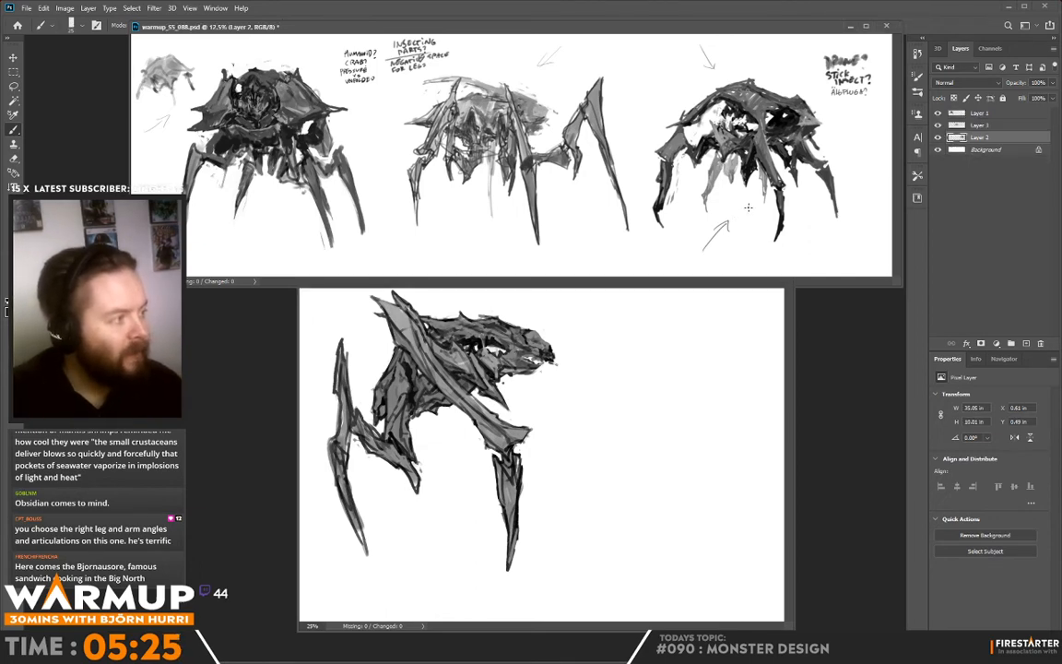
{"action": "left_click", "coordinate": [609, 279]}
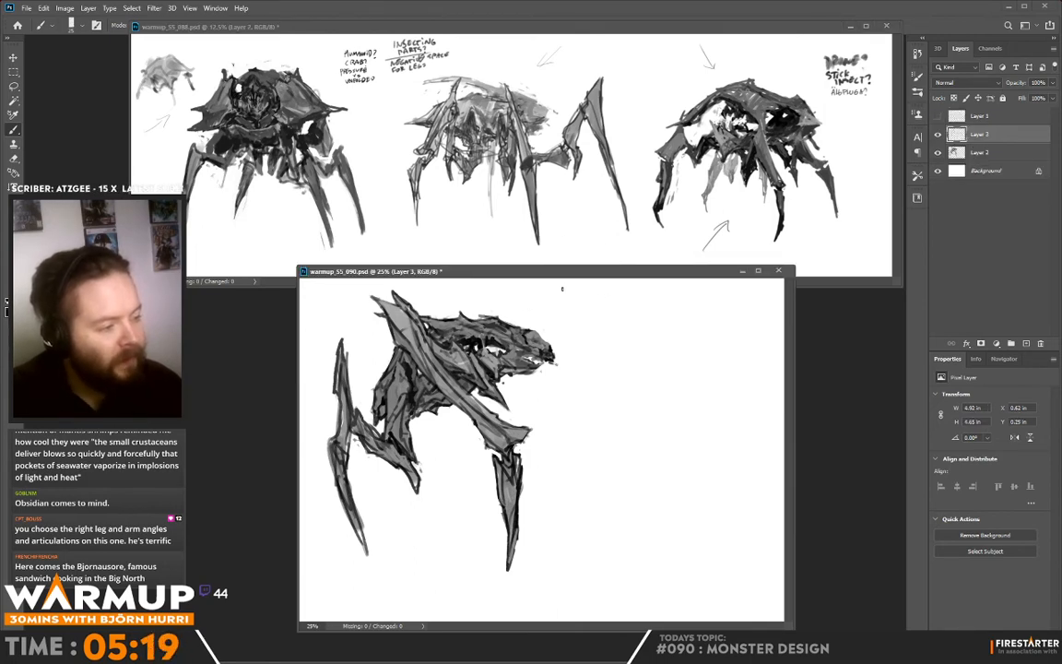
{"action": "left_click_drag", "start_coordinate": [581, 290], "coordinate": [605, 296]}
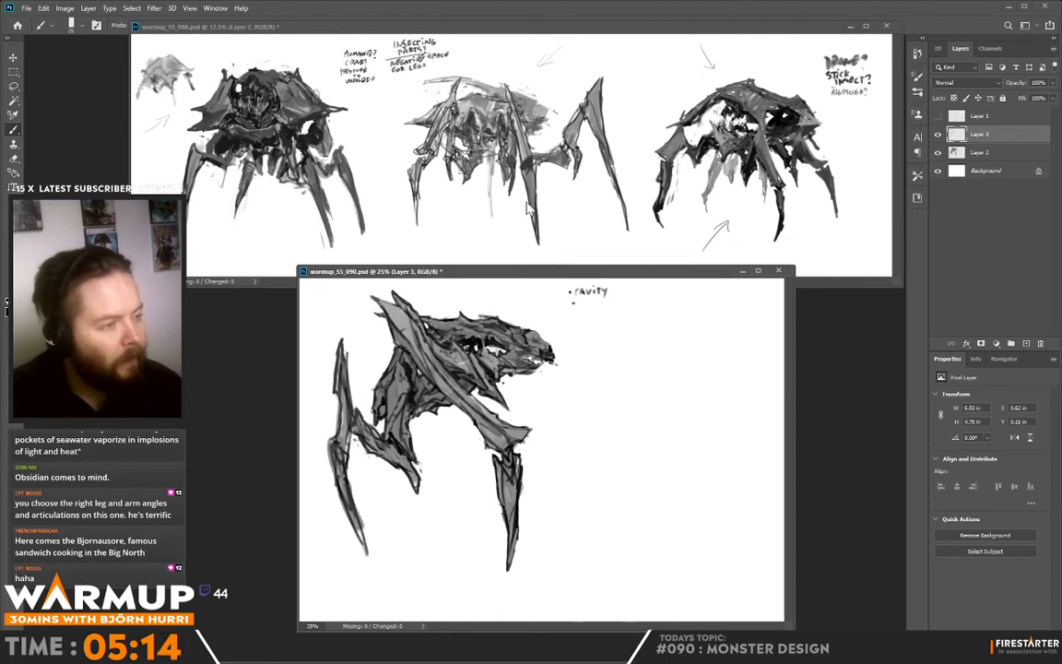
{"action": "left_click_drag", "start_coordinate": [577, 302], "coordinate": [599, 308]}
{"action": "left_click_drag", "start_coordinate": [599, 302], "coordinate": [606, 312]}
{"action": "left_click_drag", "start_coordinate": [611, 305], "coordinate": [616, 307]}
{"action": "left_click_drag", "start_coordinate": [619, 304], "coordinate": [624, 311]}
{"action": "left_click_drag", "start_coordinate": [620, 306], "coordinate": [633, 309]}
{"action": "left_click_drag", "start_coordinate": [633, 303], "coordinate": [638, 309]}
{"action": "left_click_drag", "start_coordinate": [644, 303], "coordinate": [642, 309]}
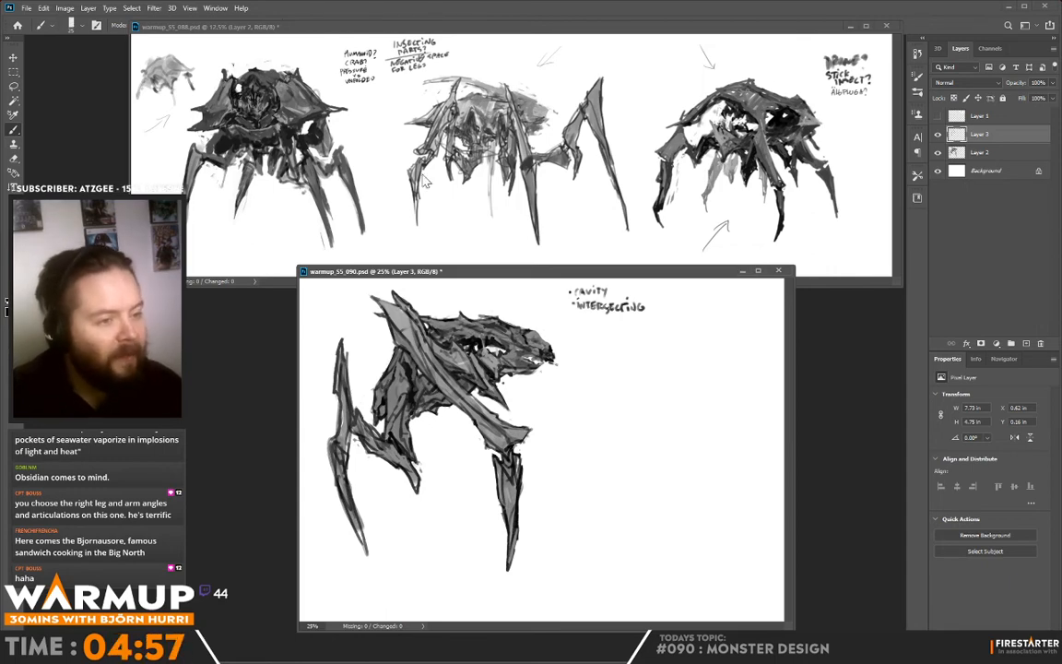
- Handwrite "COMPRESSING" as the third note in the list, undoing and redrawing the letters that go wrong
{"action": "left_click_drag", "start_coordinate": [574, 318], "coordinate": [590, 321]}
{"action": "left_click_drag", "start_coordinate": [595, 317], "coordinate": [601, 322]}
{"action": "left_click_drag", "start_coordinate": [605, 318], "coordinate": [605, 320]}
{"action": "left_click_drag", "start_coordinate": [611, 318], "coordinate": [617, 322]}
{"action": "mouse_move", "coordinate": [617, 317]}
{"action": "left_mouse_down"}
{"action": "mouse_move", "coordinate": [624, 322]}
{"action": "mouse_move", "coordinate": [615, 321]}
{"action": "left_mouse_up"}
{"action": "key", "text": "ctrl+z"}
{"action": "key", "text": "ctrl+z"}
{"action": "key", "text": "ctrl+z"}
{"action": "key", "text": "ctrl+z"}
{"action": "key", "text": "ctrl+z"}
{"action": "left_click_drag", "start_coordinate": [617, 317], "coordinate": [650, 321]}
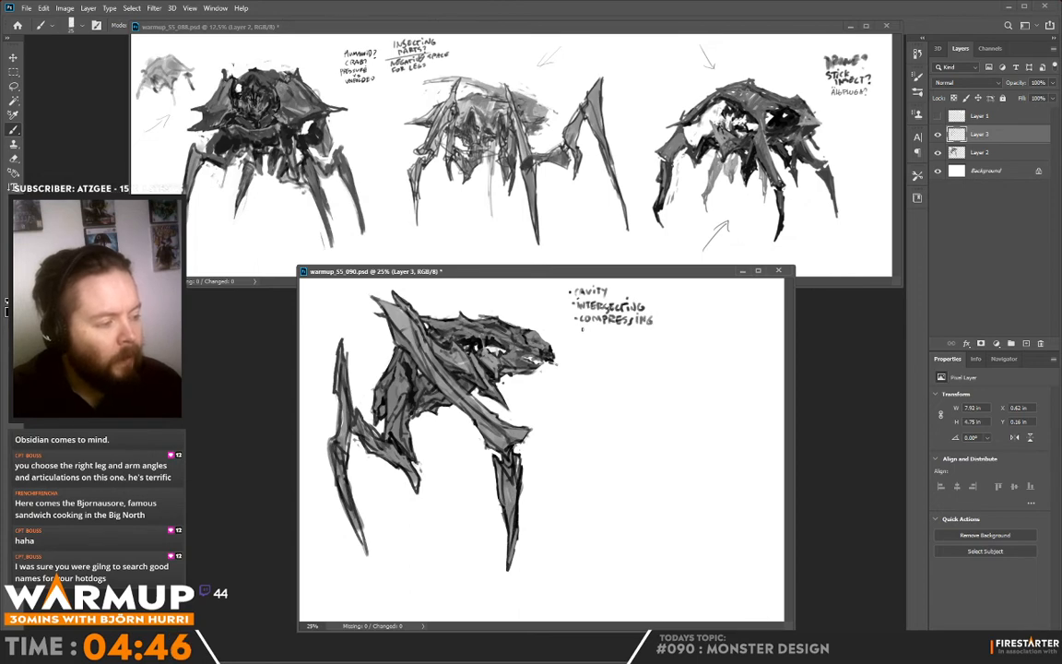
- Handwrite "HALF HUMANS" as the fourth note in the list
{"action": "left_click_drag", "start_coordinate": [584, 326], "coordinate": [605, 335]}
{"action": "left_click_drag", "start_coordinate": [605, 328], "coordinate": [616, 334]}
{"action": "left_click_drag", "start_coordinate": [619, 329], "coordinate": [641, 333]}
{"action": "left_click_drag", "start_coordinate": [643, 335], "coordinate": [651, 335]}
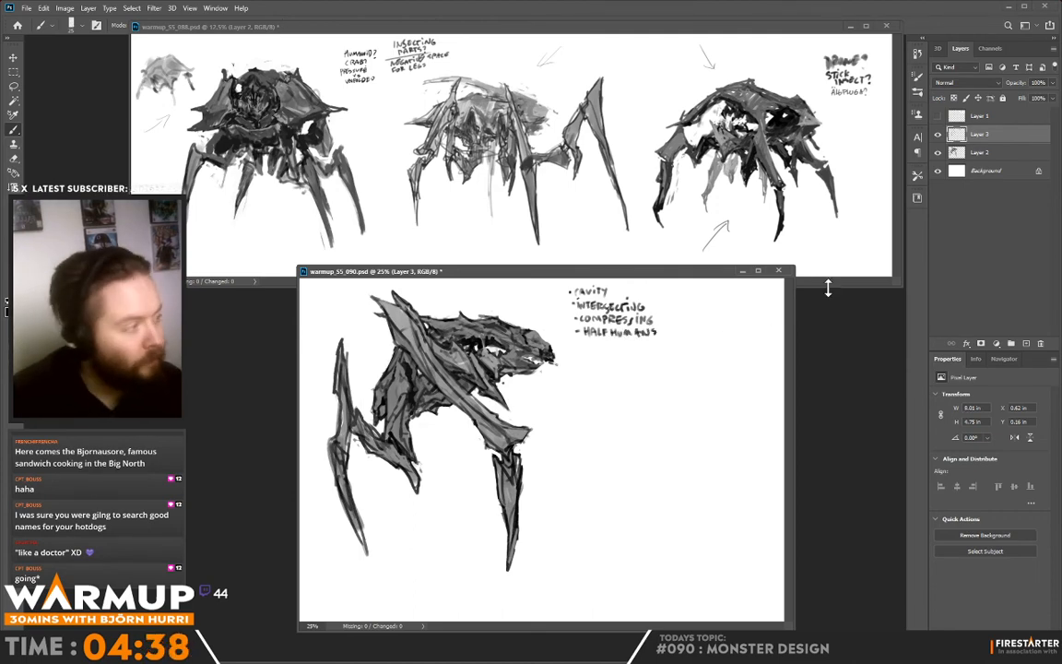
- Briefly toggle Layer 1's visibility, and sketch a small angular thumbnail below the notes, undoing unwanted strokes
{"action": "left_click", "coordinate": [939, 116]}
{"action": "left_click", "coordinate": [939, 116]}
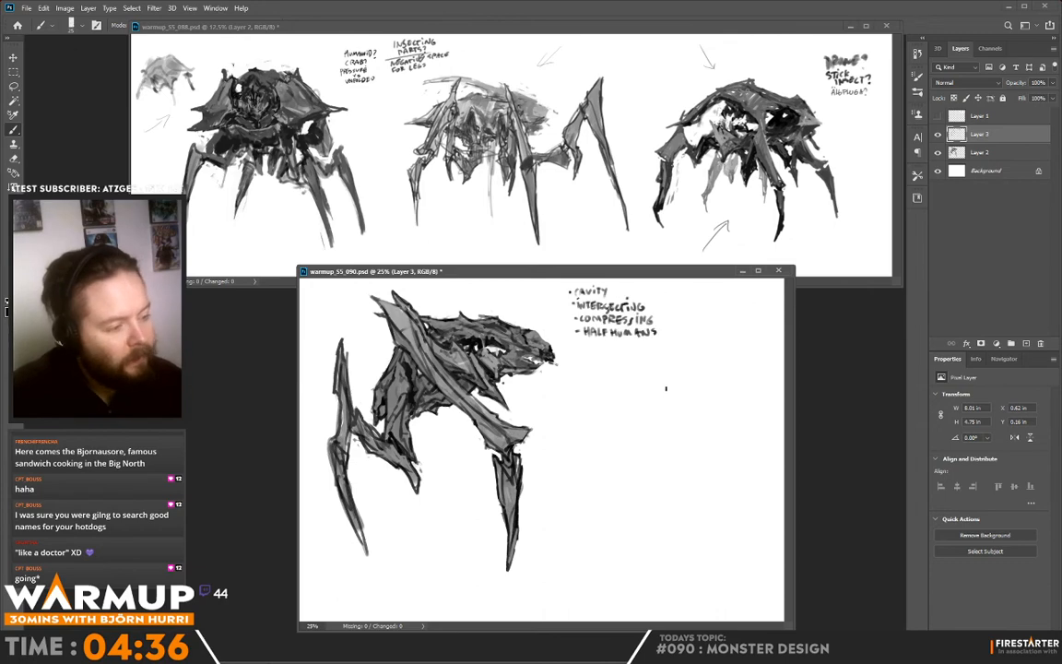
{"action": "left_click_drag", "start_coordinate": [655, 366], "coordinate": [677, 368]}
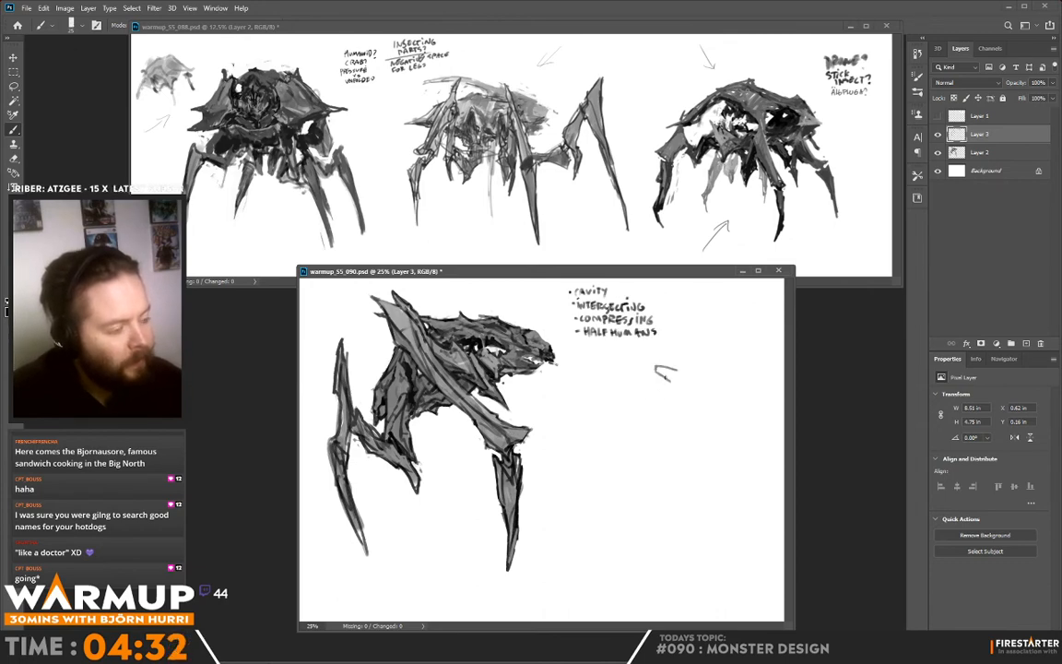
{"action": "left_click_drag", "start_coordinate": [656, 369], "coordinate": [686, 384]}
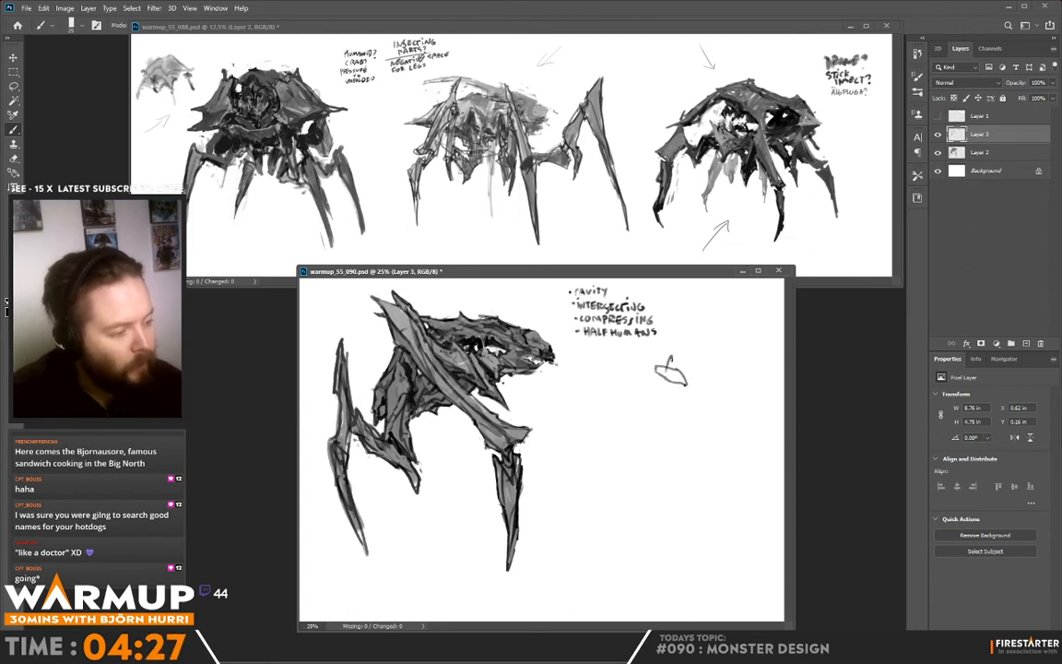
{"action": "mouse_move", "coordinate": [671, 366]}
{"action": "left_mouse_down"}
{"action": "mouse_move", "coordinate": [658, 396]}
{"action": "mouse_move", "coordinate": [697, 386]}
{"action": "mouse_move", "coordinate": [705, 408]}
{"action": "mouse_move", "coordinate": [677, 381]}
{"action": "mouse_move", "coordinate": [687, 389]}
{"action": "mouse_move", "coordinate": [700, 373]}
{"action": "mouse_move", "coordinate": [703, 410]}
{"action": "mouse_move", "coordinate": [663, 406]}
{"action": "mouse_move", "coordinate": [697, 407]}
{"action": "left_mouse_up"}
{"action": "key", "text": "ctrl+z"}
{"action": "key", "text": "ctrl+z"}
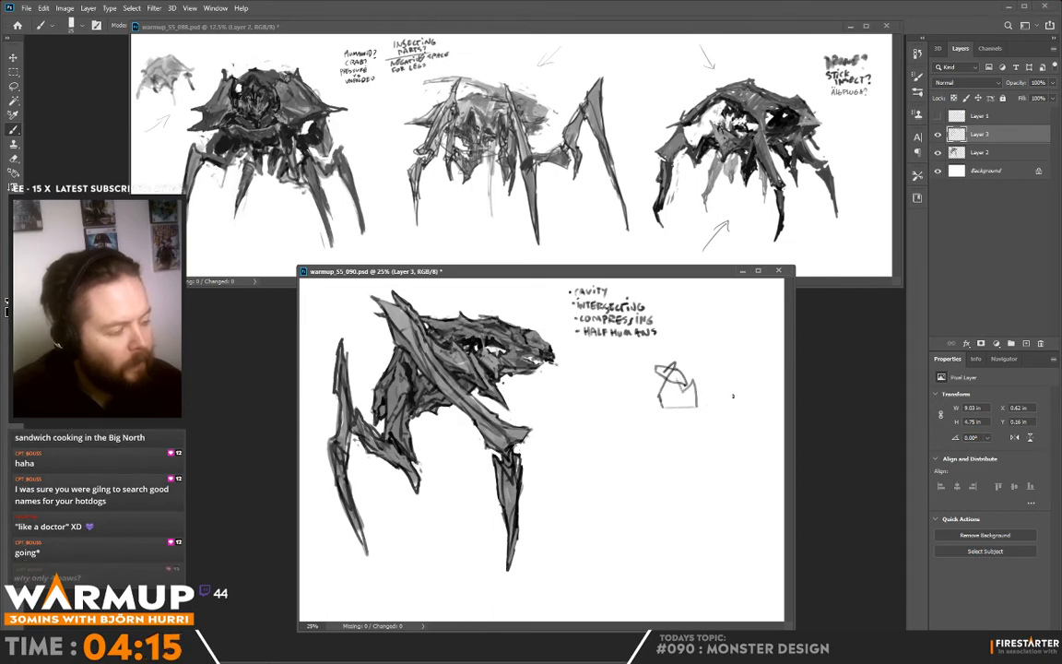
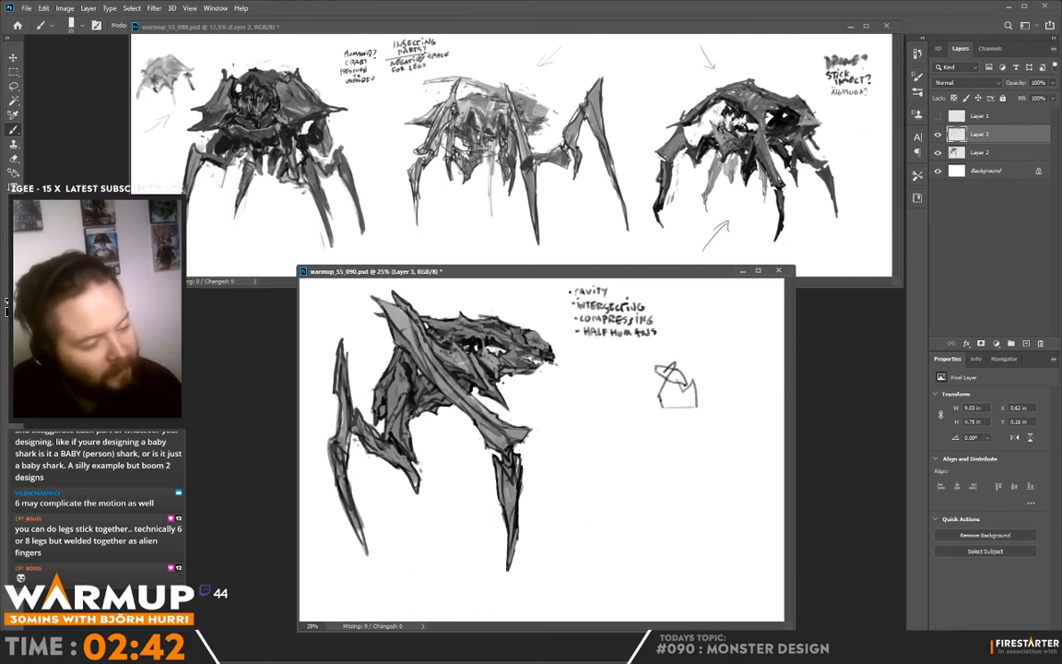
- Touch up the rear leg's upper segment and the pointed spur hanging beneath the body with small brush strokes
{"action": "left_click", "coordinate": [346, 402], "text": "alt"}
{"action": "mouse_move", "coordinate": [347, 371]}
{"action": "left_mouse_down"}
{"action": "mouse_move", "coordinate": [352, 390]}
{"action": "mouse_move", "coordinate": [349, 381]}
{"action": "left_mouse_up"}
{"action": "left_click", "coordinate": [346, 377], "text": "alt"}
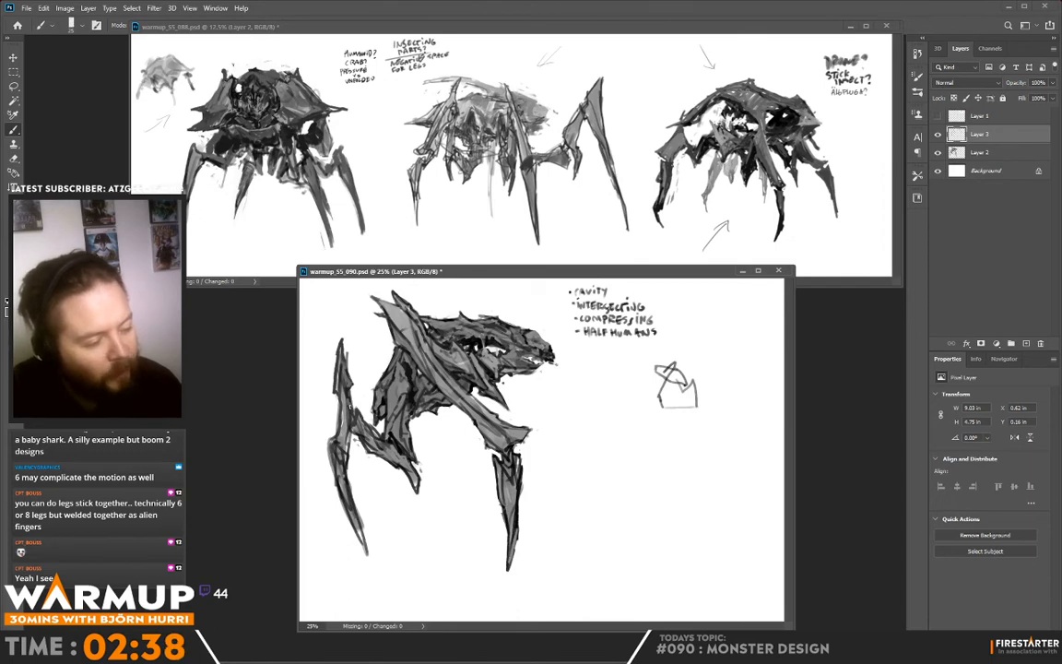
{"action": "left_click", "coordinate": [358, 398], "text": "alt"}
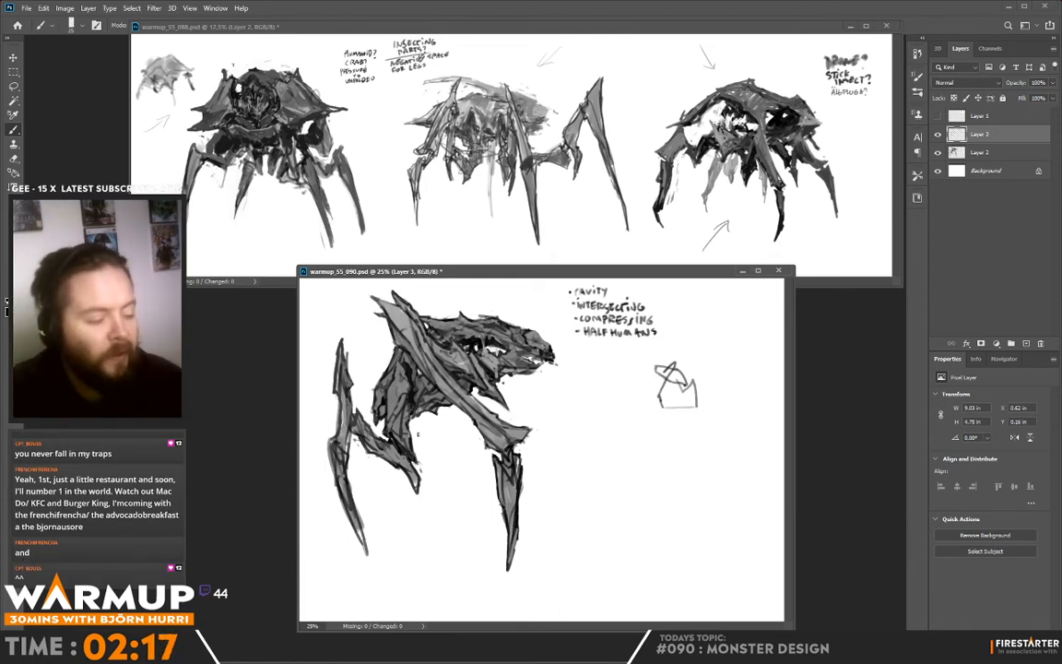
{"action": "mouse_move", "coordinate": [358, 420]}
{"action": "left_mouse_down"}
{"action": "mouse_move", "coordinate": [377, 461]}
{"action": "mouse_move", "coordinate": [373, 422]}
{"action": "left_mouse_up"}
{"action": "left_click", "coordinate": [413, 471], "text": "alt"}
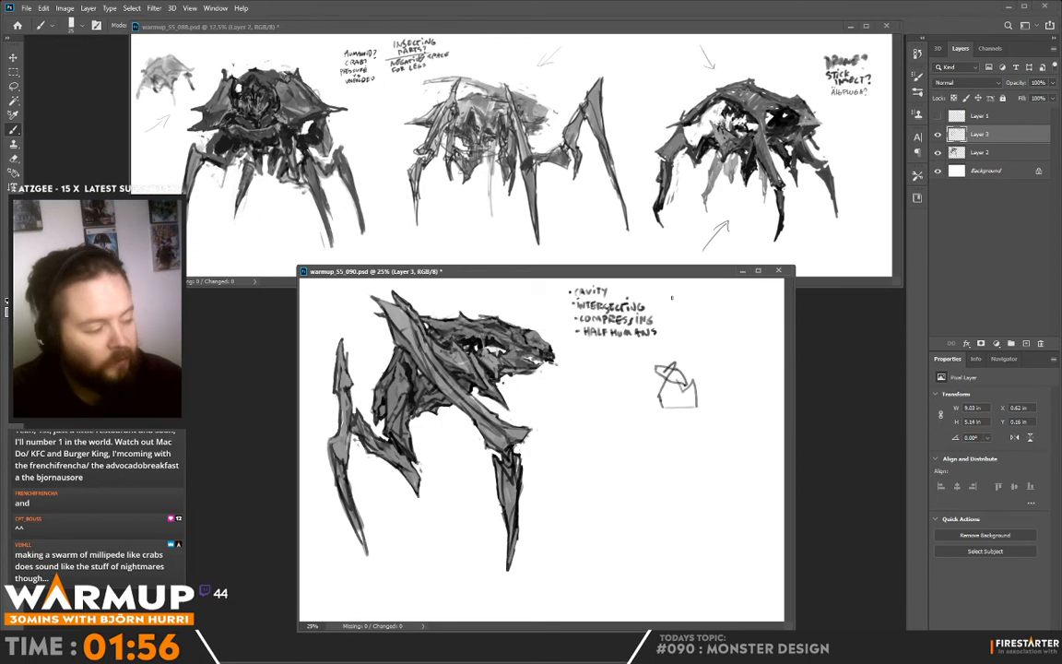
- Sketch a small caped superhero figure with a triangular torso and an S emblem below the angular thumbnail
{"action": "mouse_move", "coordinate": [647, 452]}
{"action": "left_mouse_down"}
{"action": "mouse_move", "coordinate": [673, 453]}
{"action": "mouse_move", "coordinate": [656, 471]}
{"action": "left_mouse_up"}
{"action": "mouse_move", "coordinate": [657, 426]}
{"action": "left_mouse_down"}
{"action": "mouse_move", "coordinate": [641, 476]}
{"action": "mouse_move", "coordinate": [665, 510]}
{"action": "mouse_move", "coordinate": [675, 452]}
{"action": "left_mouse_up"}
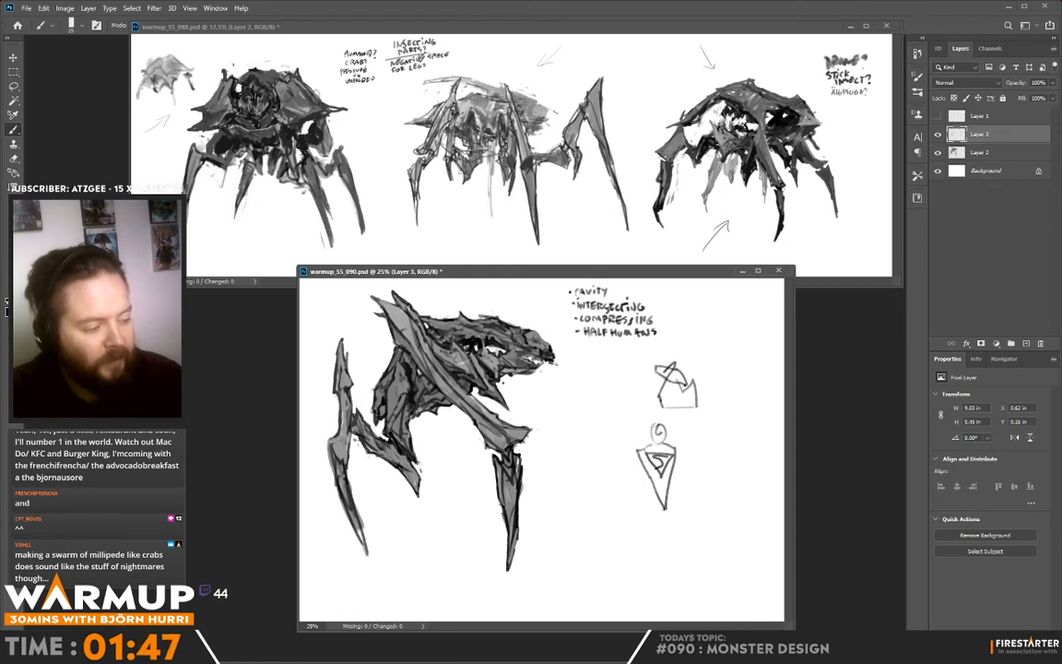
{"action": "left_click_drag", "start_coordinate": [662, 502], "coordinate": [666, 551]}
{"action": "mouse_move", "coordinate": [645, 449]}
{"action": "left_mouse_down"}
{"action": "mouse_move", "coordinate": [627, 504]}
{"action": "mouse_move", "coordinate": [686, 509]}
{"action": "mouse_move", "coordinate": [674, 449]}
{"action": "left_mouse_up"}
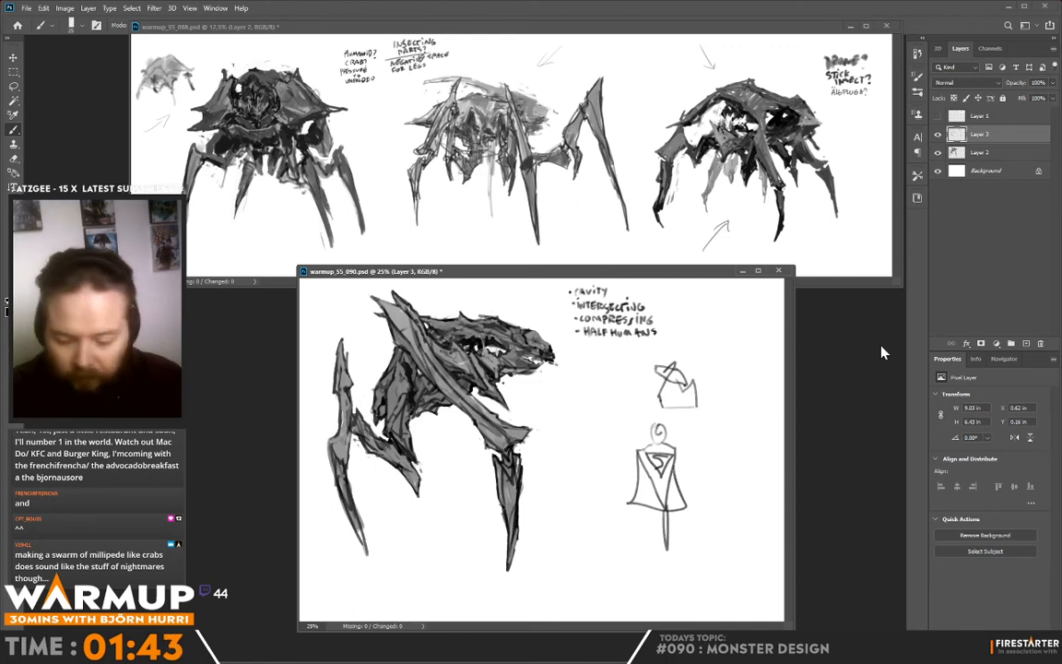
- Lasso the caped figure sketch, delete it, clear the selection and return to the Brush tool
{"action": "key", "text": "l"}
{"action": "mouse_move", "coordinate": [687, 463]}
{"action": "left_mouse_down"}
{"action": "mouse_move", "coordinate": [672, 424]}
{"action": "mouse_move", "coordinate": [650, 442]}
{"action": "left_mouse_up"}
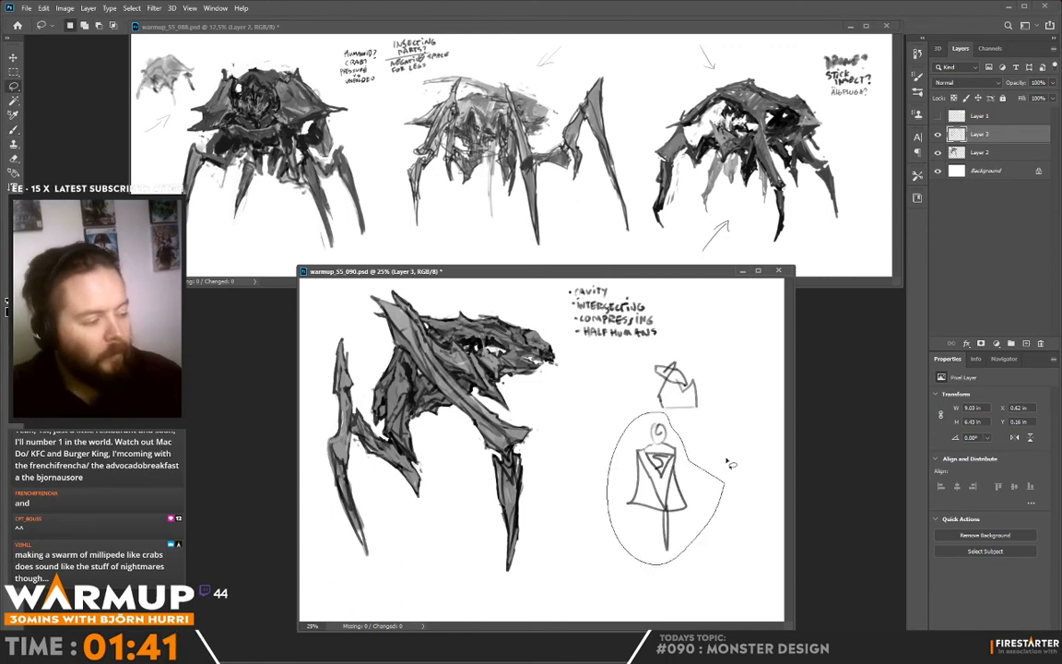
{"action": "key", "text": "Delete"}
{"action": "key", "text": "ctrl+d"}
{"action": "key", "text": "b"}
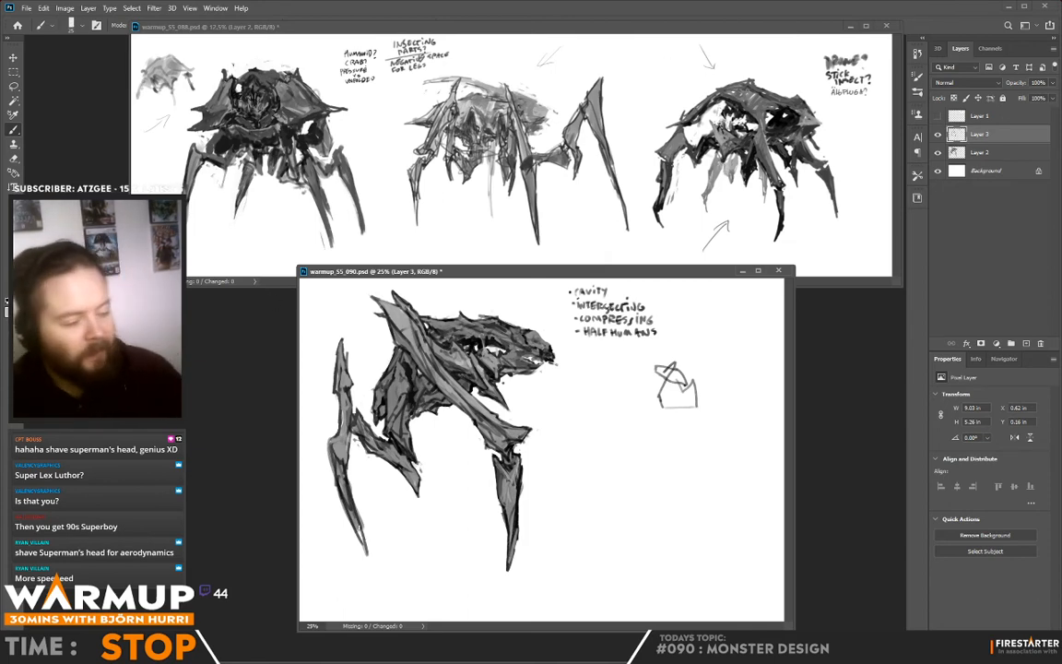
- Extend the rear leg's tip down to a straight horizontal ground line drawn beneath the feet, and save the document
{"action": "mouse_move", "coordinate": [354, 526]}
{"action": "left_mouse_down"}
{"action": "mouse_move", "coordinate": [387, 499]}
{"action": "mouse_move", "coordinate": [369, 562]}
{"action": "left_mouse_up"}
{"action": "left_click", "coordinate": [359, 519], "text": "alt"}
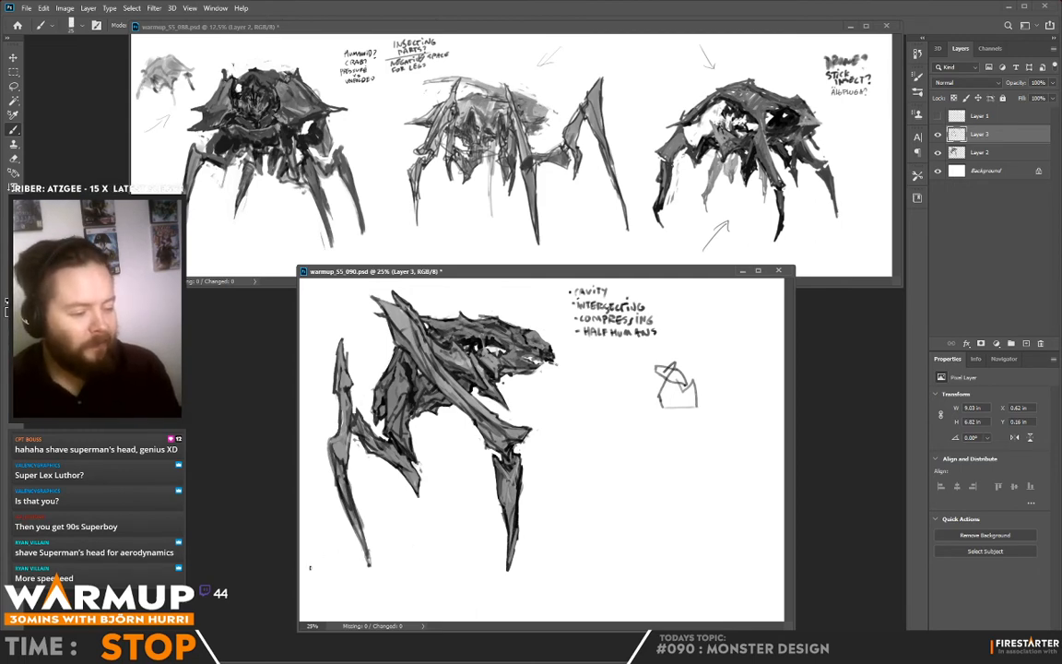
{"action": "mouse_move", "coordinate": [310, 567]}
{"action": "left_mouse_down"}
{"action": "mouse_move", "coordinate": [652, 561]}
{"action": "mouse_move", "coordinate": [291, 563]}
{"action": "left_mouse_up"}
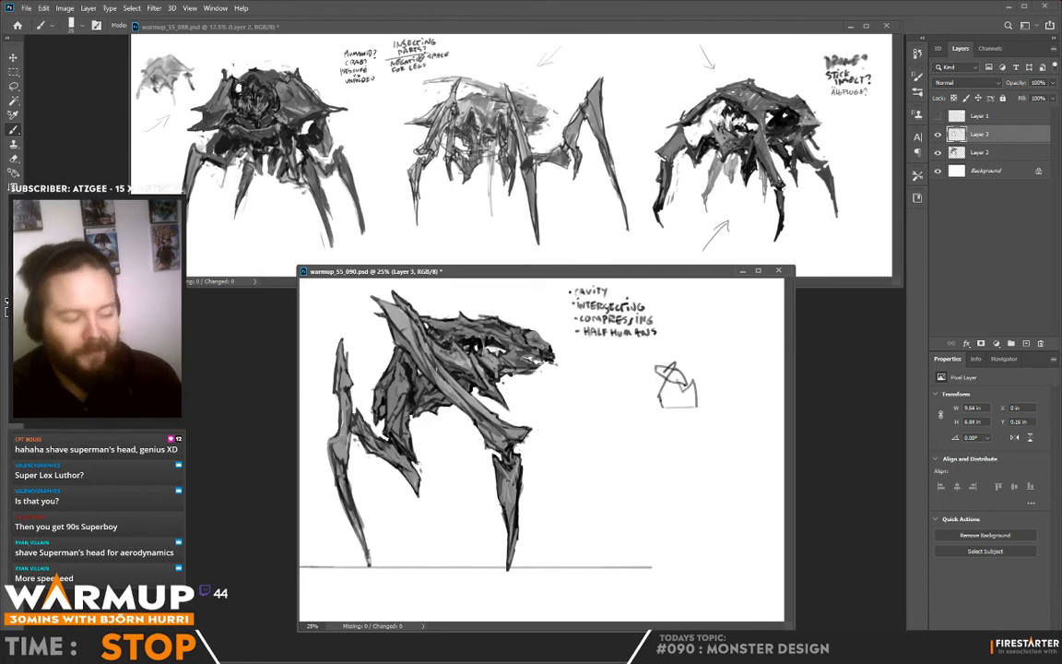
{"action": "key", "text": "ctrl+s"}
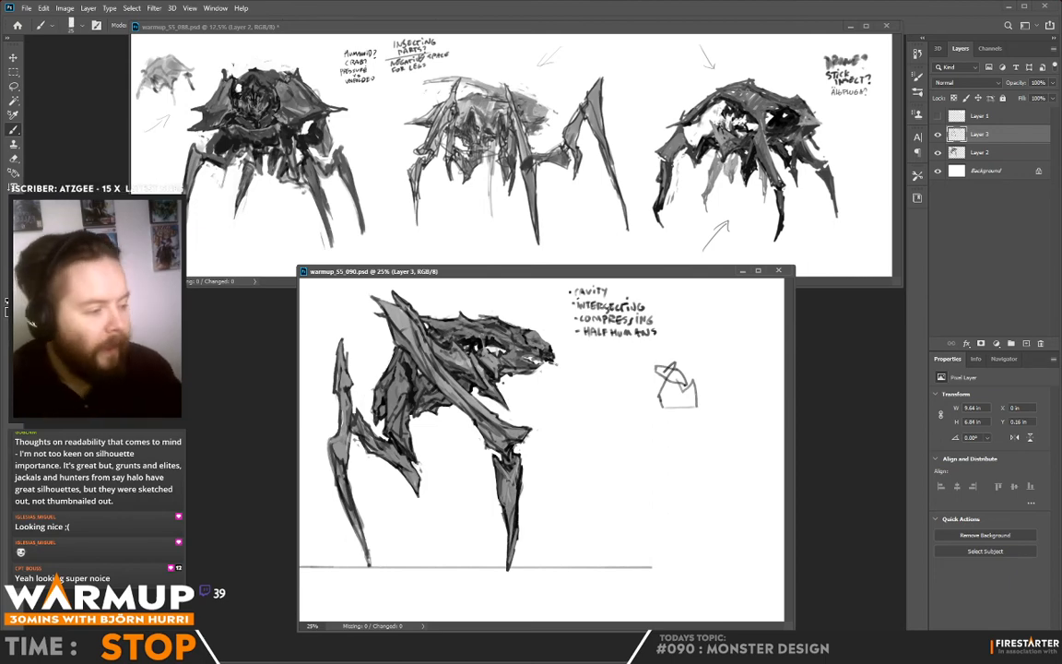
- Refine the monster's snout, jaw and upper head edge with short brush strokes, sampling tones from the drawing
{"action": "key", "text": "alt"}
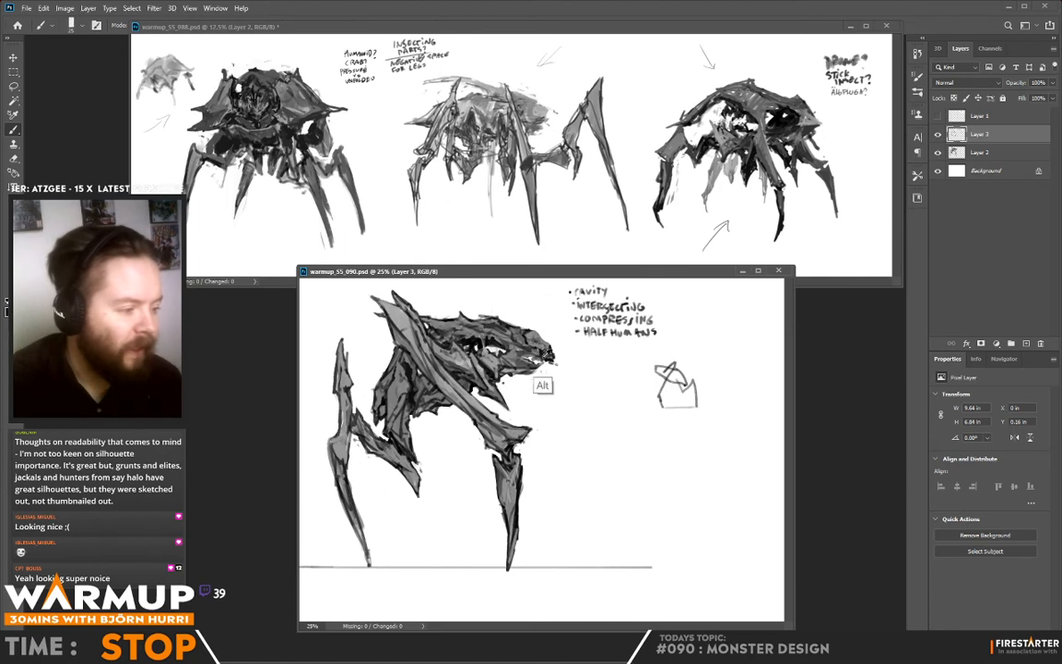
{"action": "left_click_drag", "start_coordinate": [524, 355], "coordinate": [545, 363]}
{"action": "left_click", "coordinate": [527, 361], "text": "alt"}
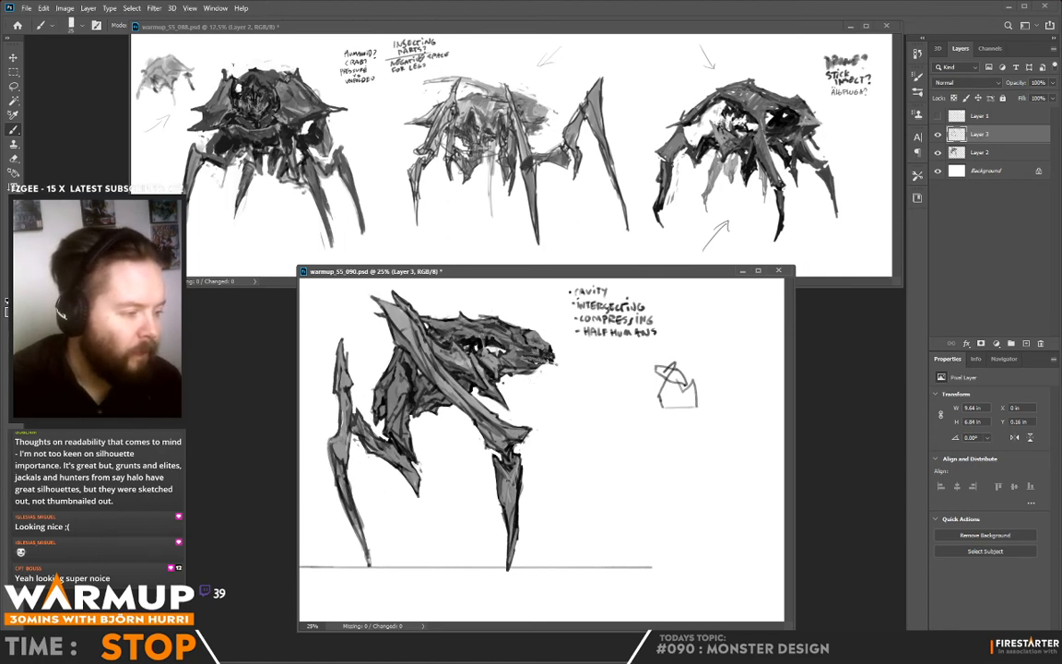
{"action": "left_click", "coordinate": [494, 328], "text": "alt"}
{"action": "left_click_drag", "start_coordinate": [482, 328], "coordinate": [496, 322]}
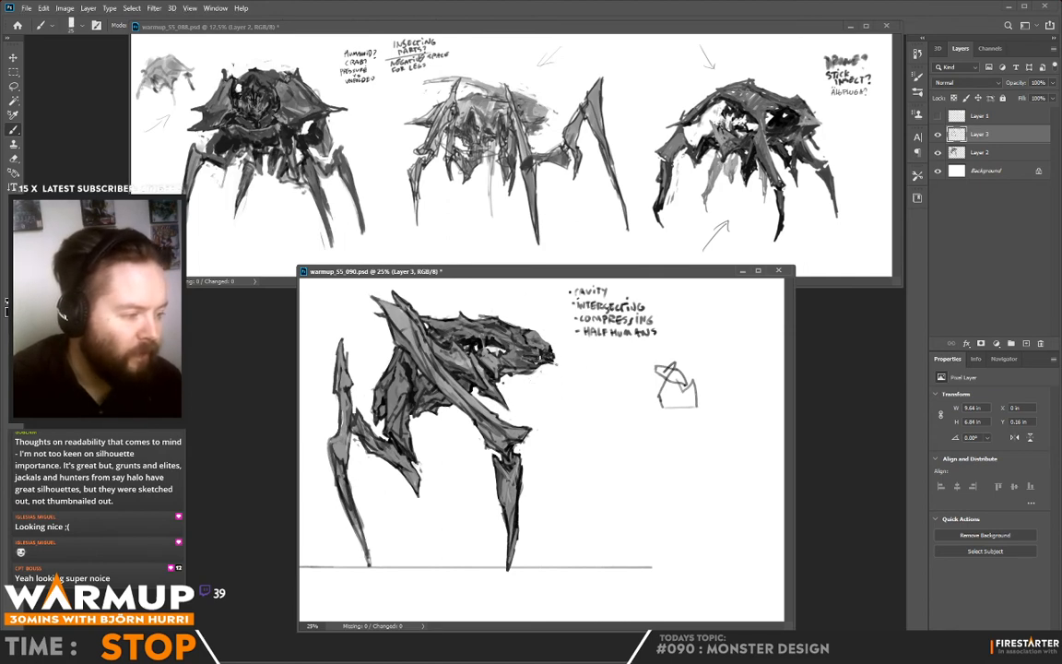
{"action": "left_click", "coordinate": [540, 346], "text": "alt"}
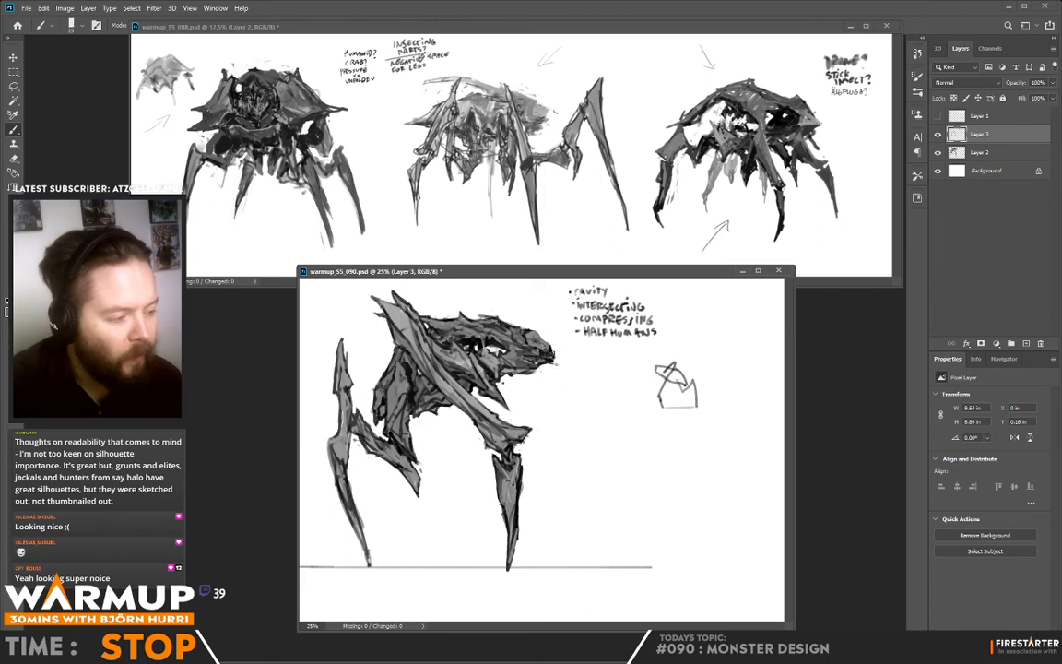
{"action": "left_click", "coordinate": [555, 357], "text": "alt"}
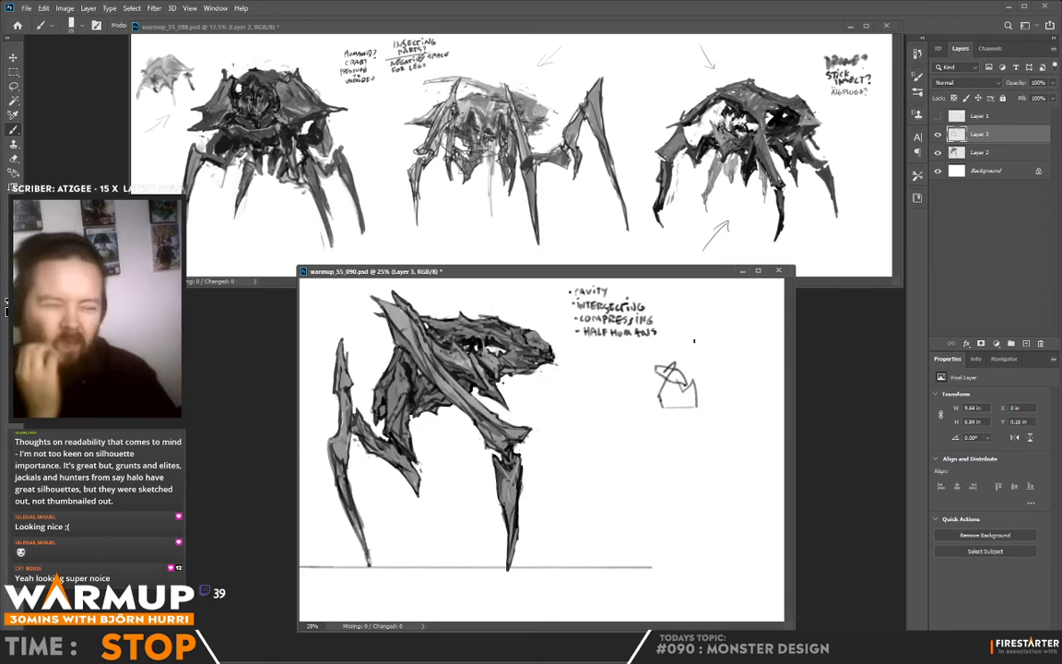